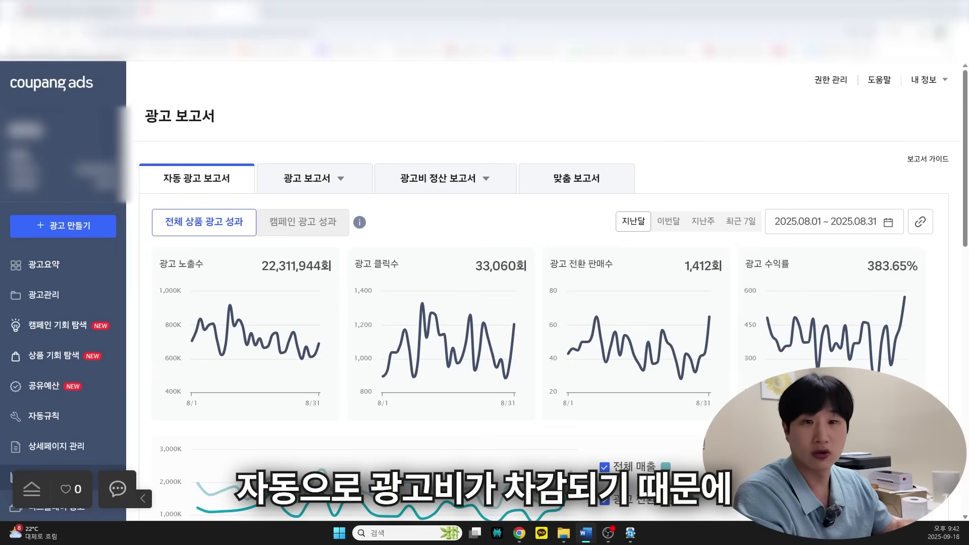
Step: Open the 매출 성장 광고 보고서 and set a custom report period from 2025-08-29 to 2025-09-04
left_click(308, 183)
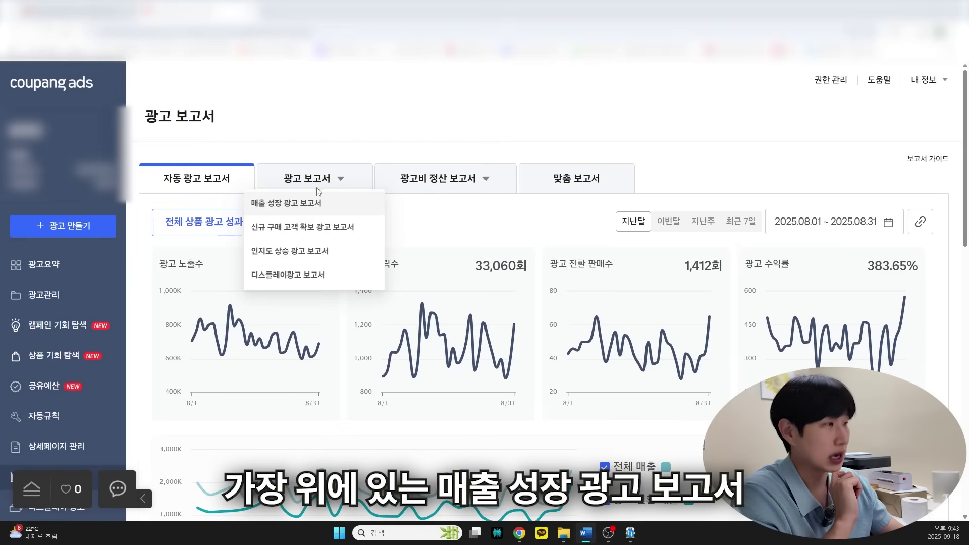
left_click(297, 209)
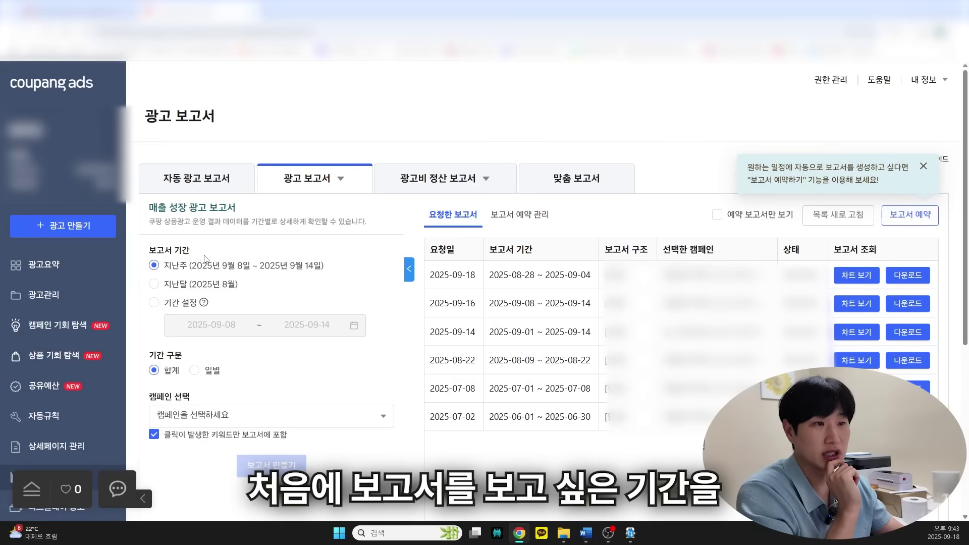
left_click(156, 303)
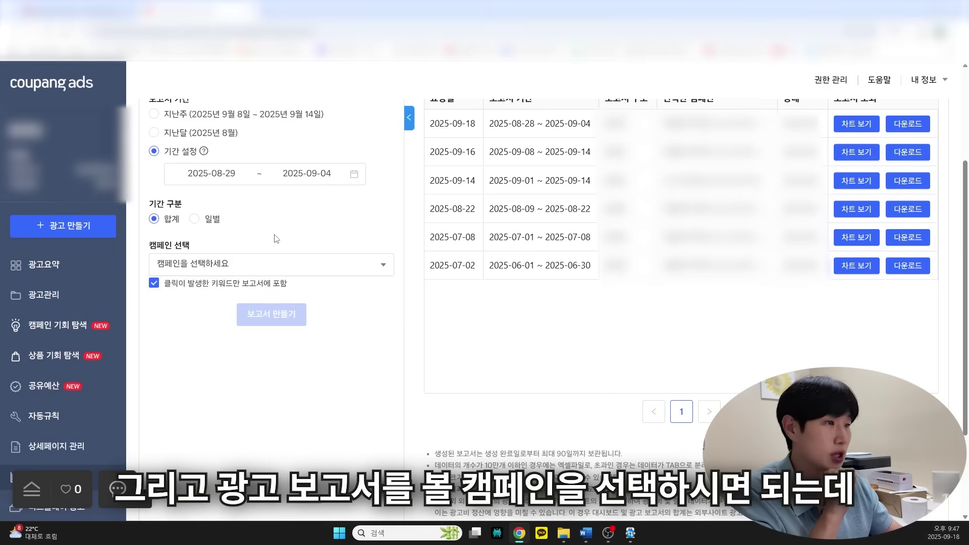
Step: Choose a single campaign for the report and generate it with only clicked keywords included
left_click(260, 272)
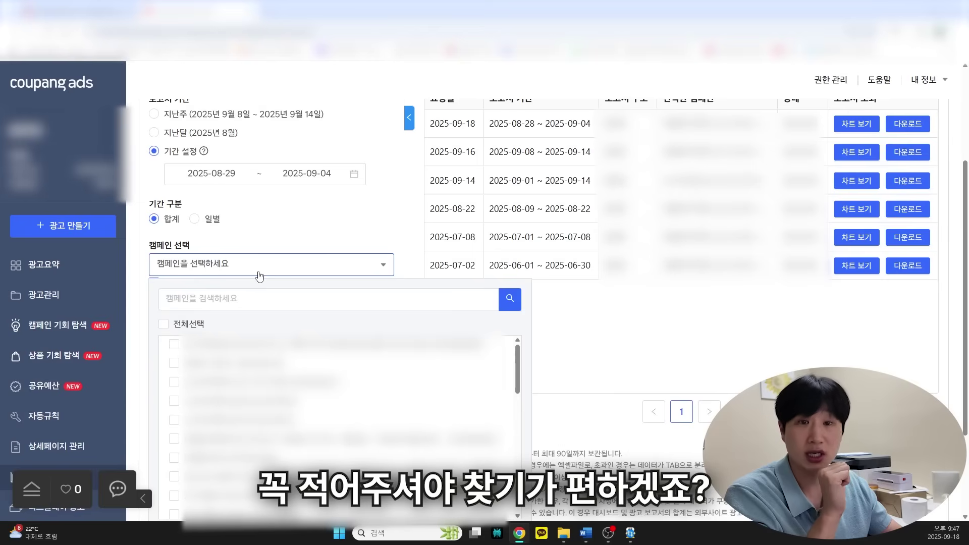
scroll(252, 303, "down", 2)
left_click(174, 337)
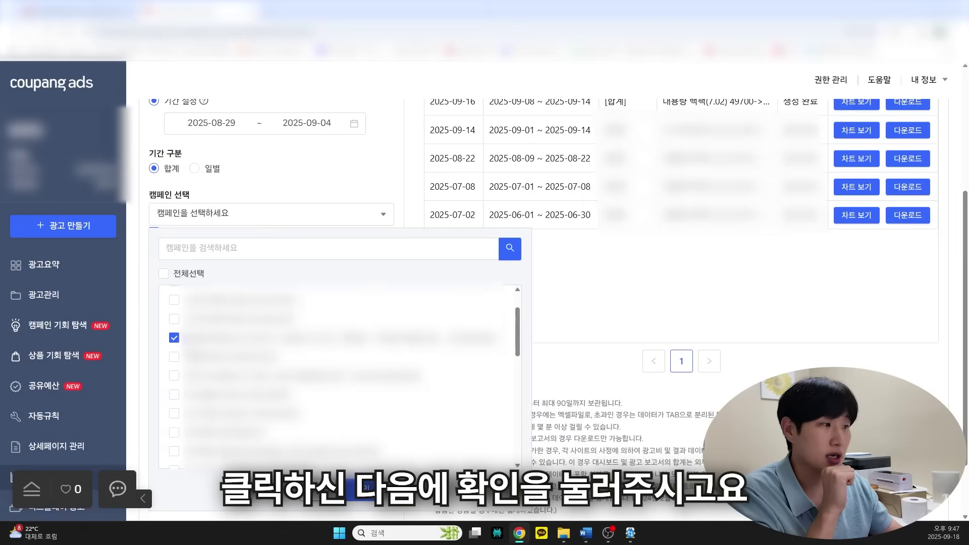
left_click(361, 492)
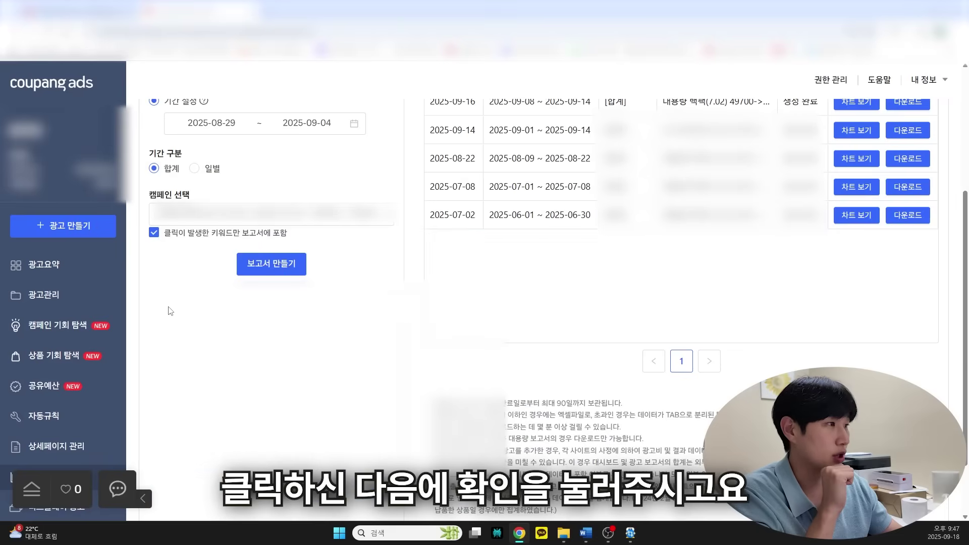
scroll(171, 309, "up", 1)
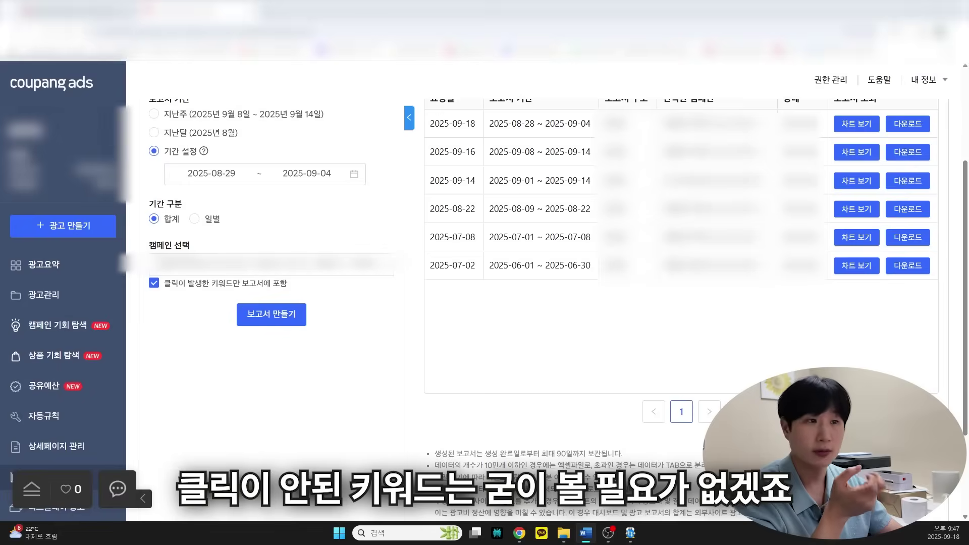
left_click(270, 322)
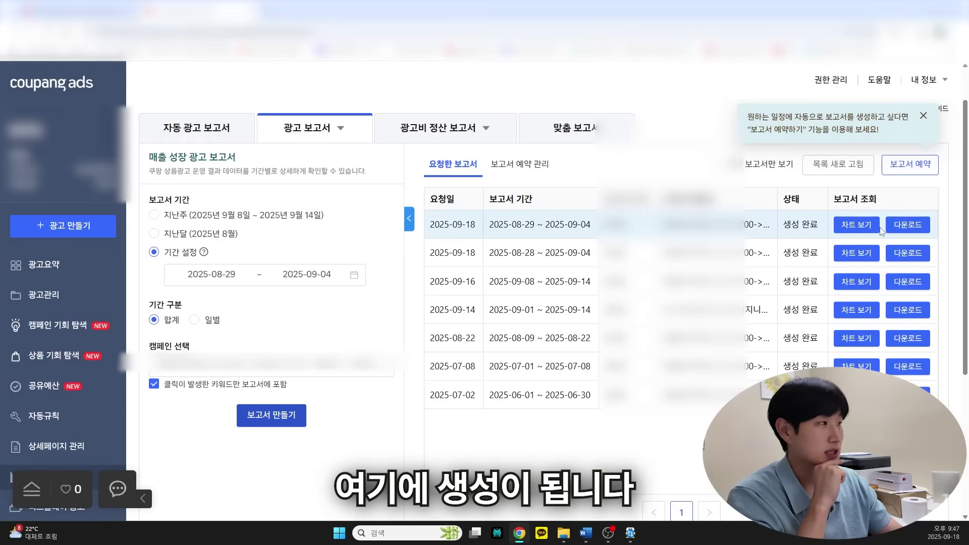
Step: Download the newly generated 2025-08-29 ~ 2025-09-04 report and open it in Excel
left_click(917, 231)
left_click(586, 237)
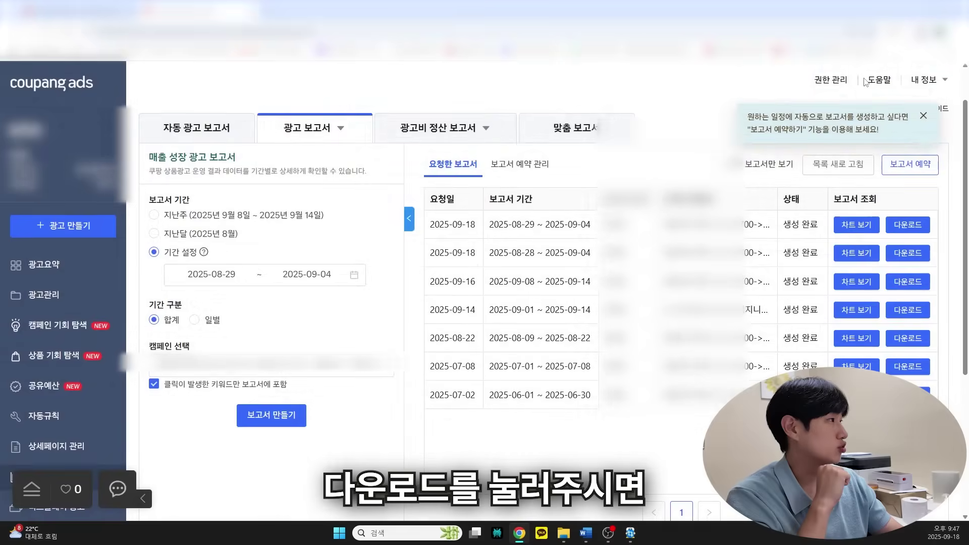
left_click(814, 90)
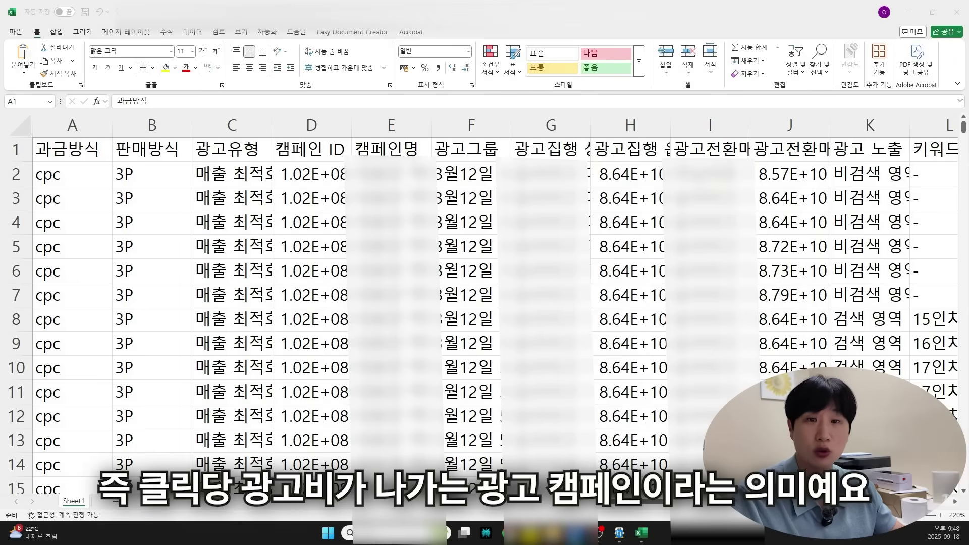
Step: Review the 판매방식 column and fit the 광고유형 column's width to its contents
left_click(158, 156)
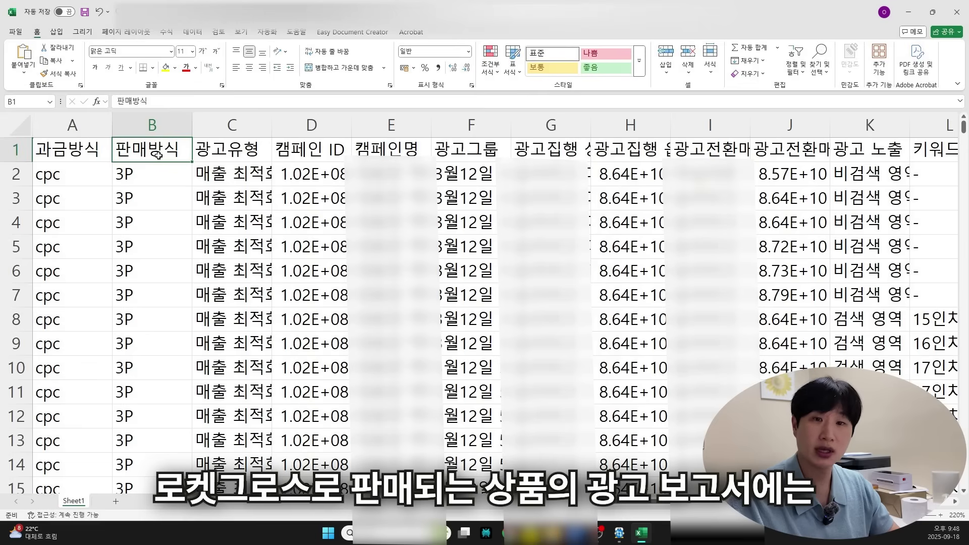
left_click_drag(158, 156, 150, 222)
left_click(155, 155)
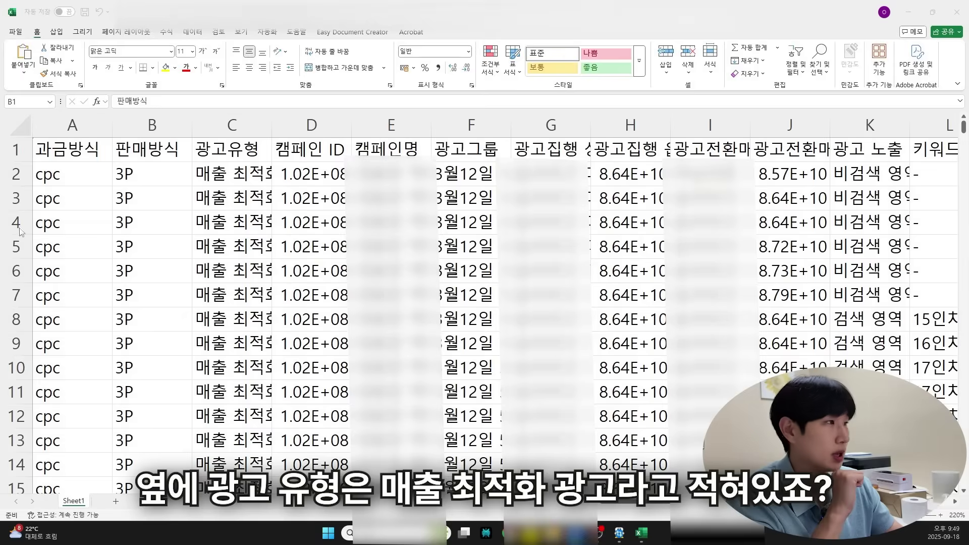
double_click(271, 125)
left_click(254, 158)
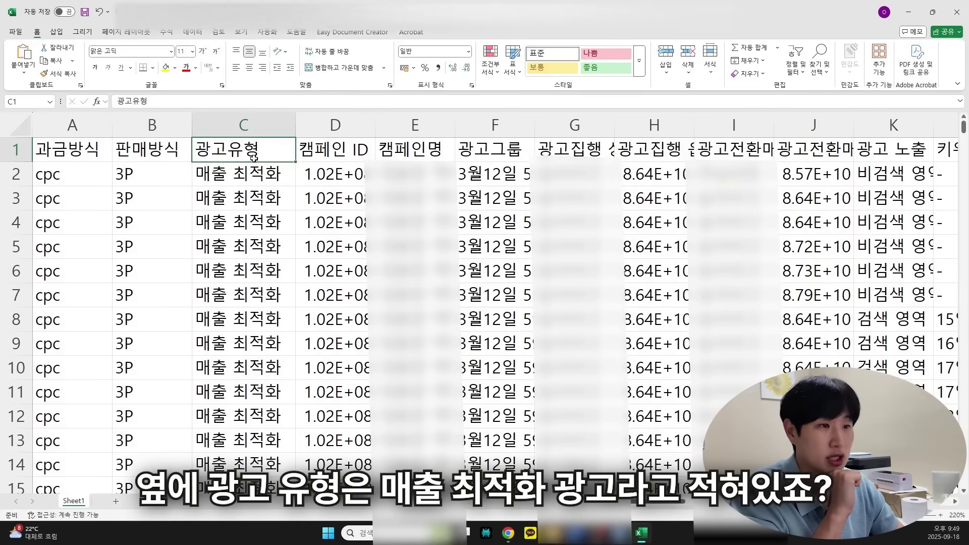
key("Down")
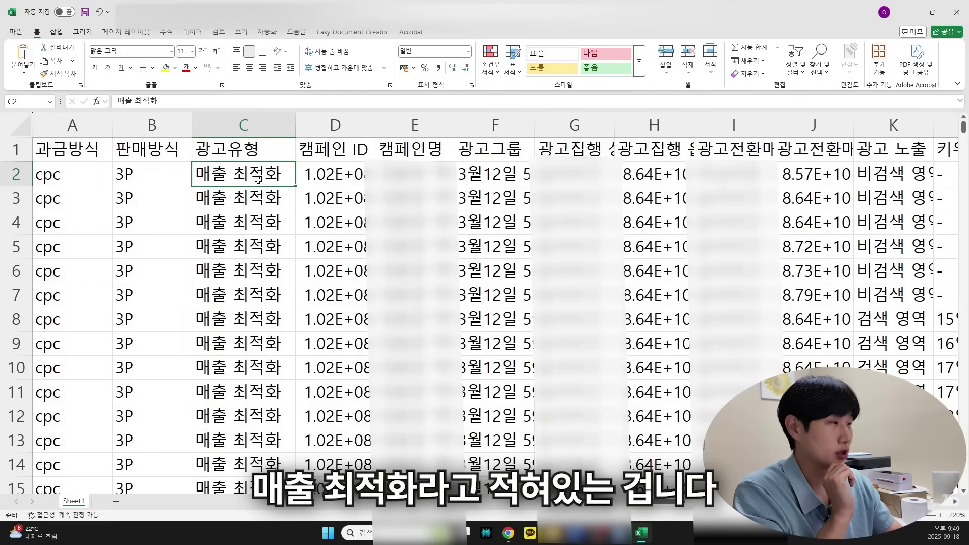
Step: Widen the 캠페인 ID and 캠페인명 columns so more of their values can be read
mouse_move(375, 124)
left_mouse_down()
mouse_move(416, 124)
mouse_move(383, 125)
left_mouse_up()
left_click(376, 152)
left_click(336, 195)
left_click_drag(463, 125, 553, 126)
left_click(482, 153)
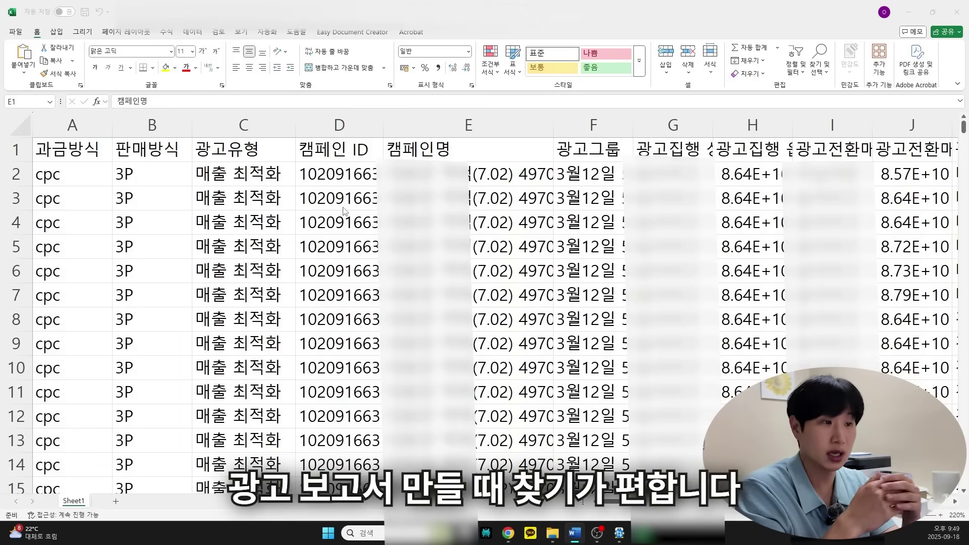
Step: Fit the widths of the 광고집행 상품명 and 광고집행 옵션ID columns to their contents
left_click(624, 148)
left_click(676, 147)
double_click(712, 125)
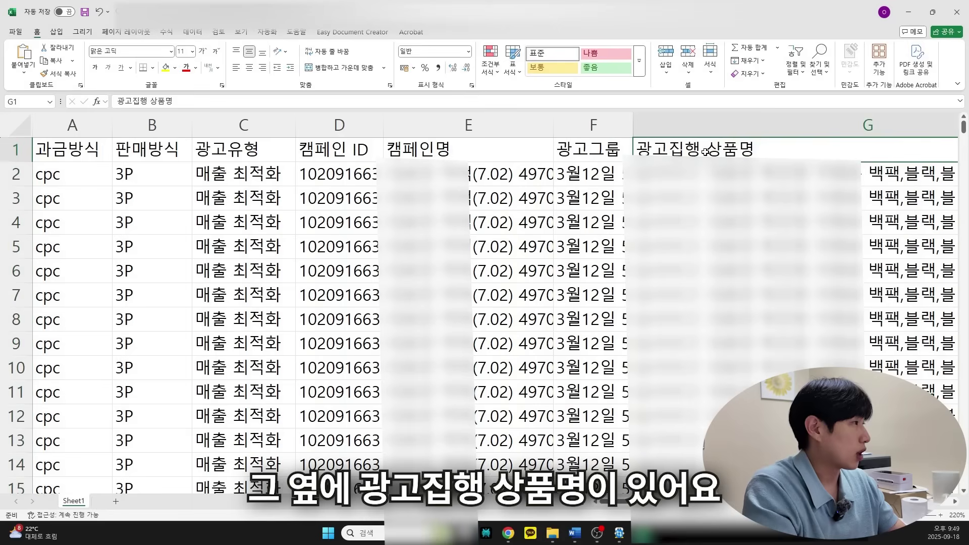
scroll(529, 166, "right", 5)
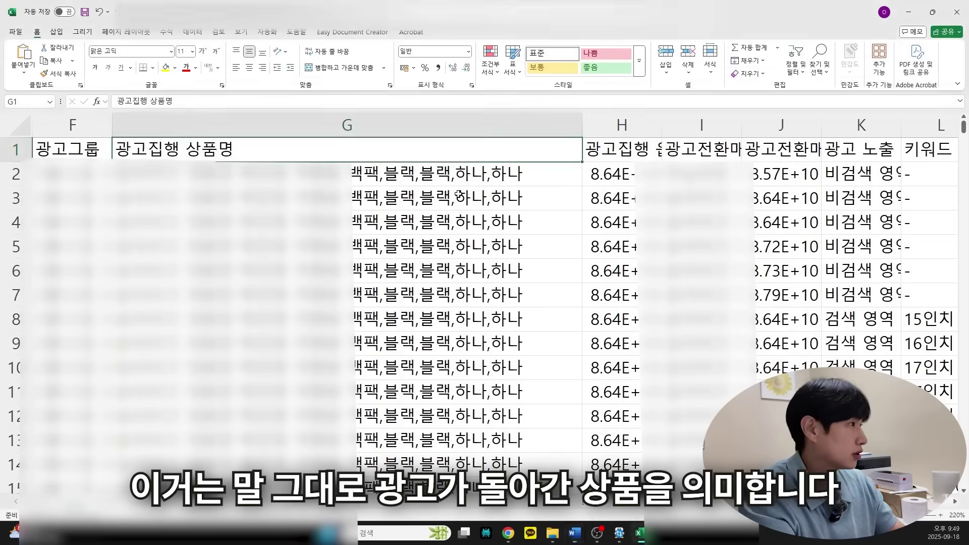
left_click(653, 127)
double_click(661, 129)
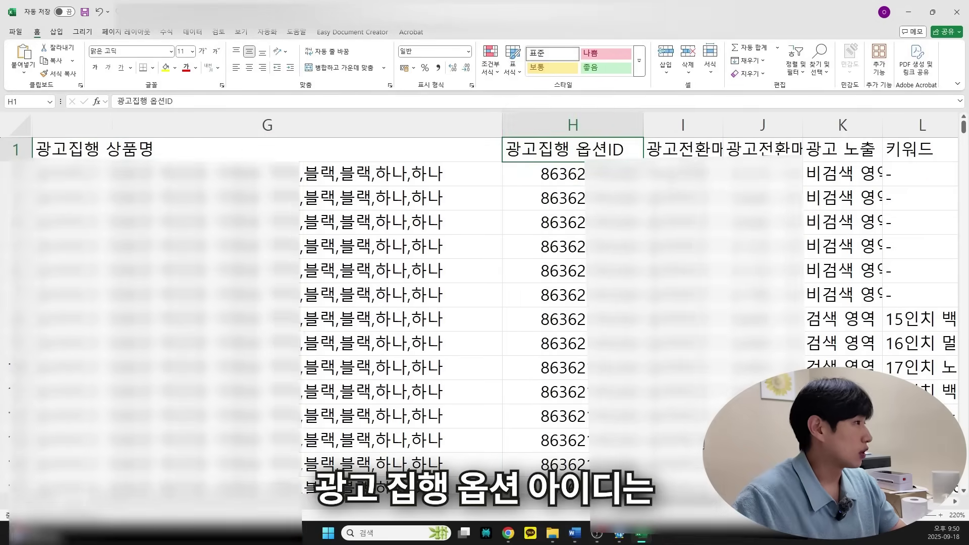
Step: Inspect the first 광고집행 상품명 entry and fit the 광고전환매출발생 상품명 column's width to its contents
scroll(485, 312, "left", 1)
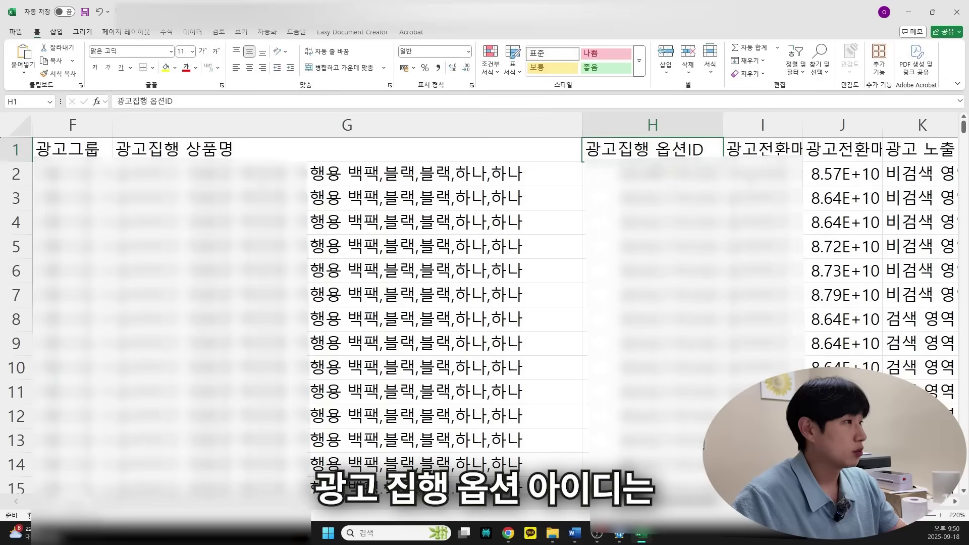
left_click(233, 155)
key("Down")
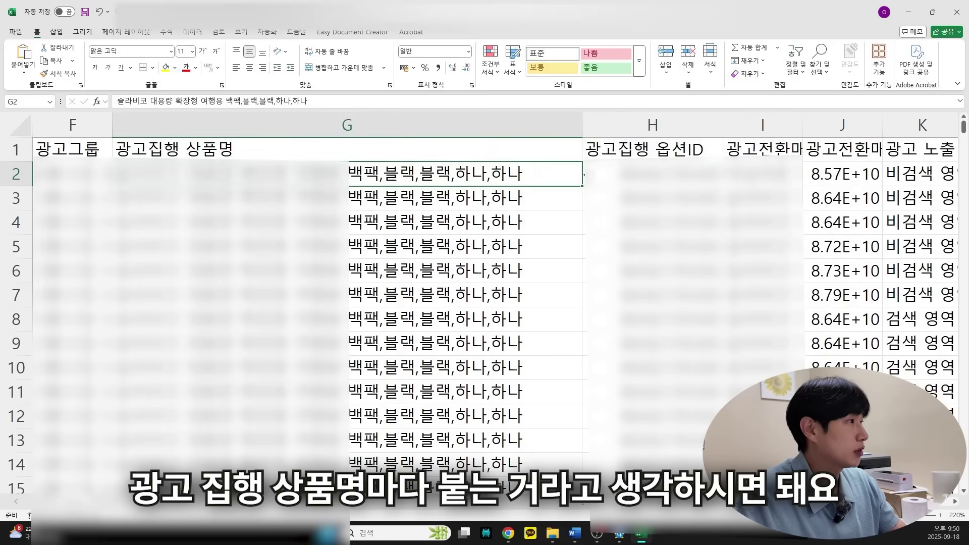
key("Right")
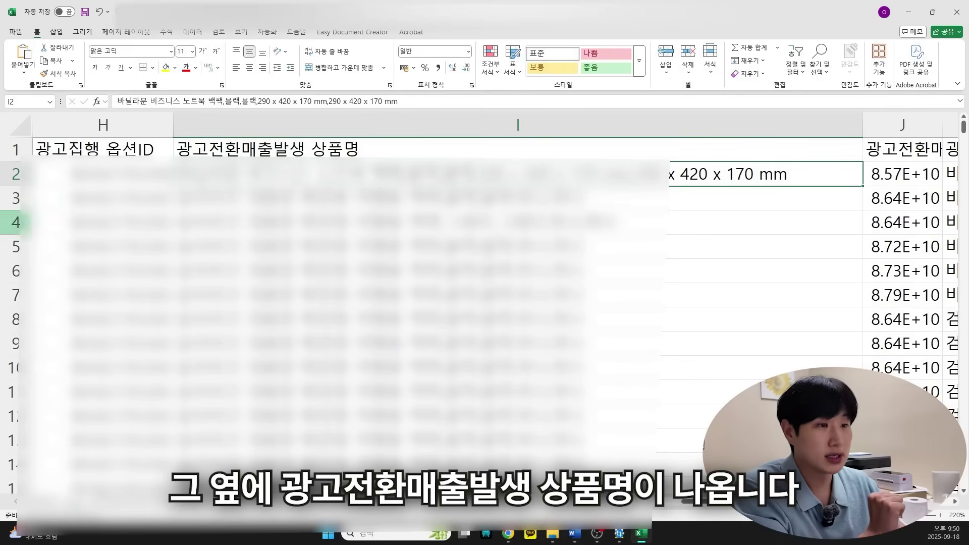
key("alt+Tab")
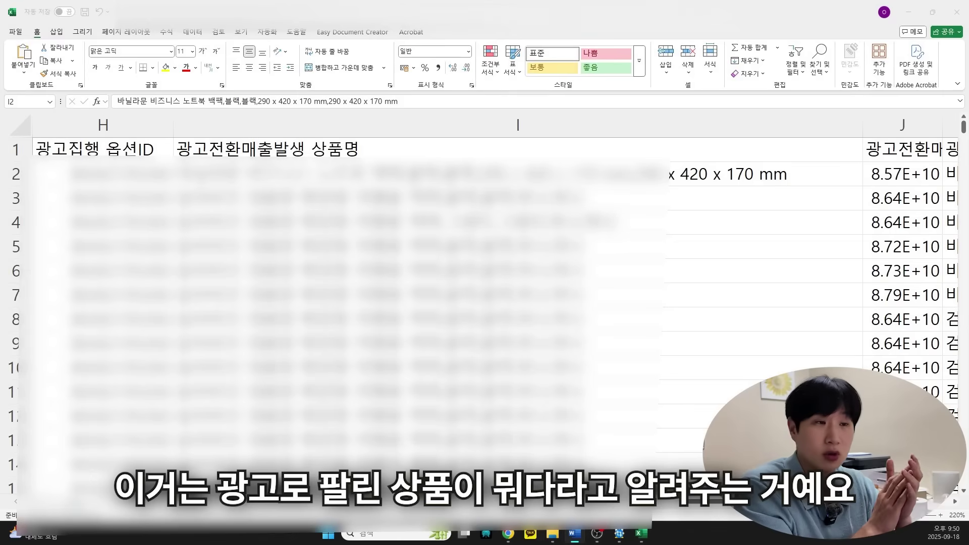
left_click(694, 166)
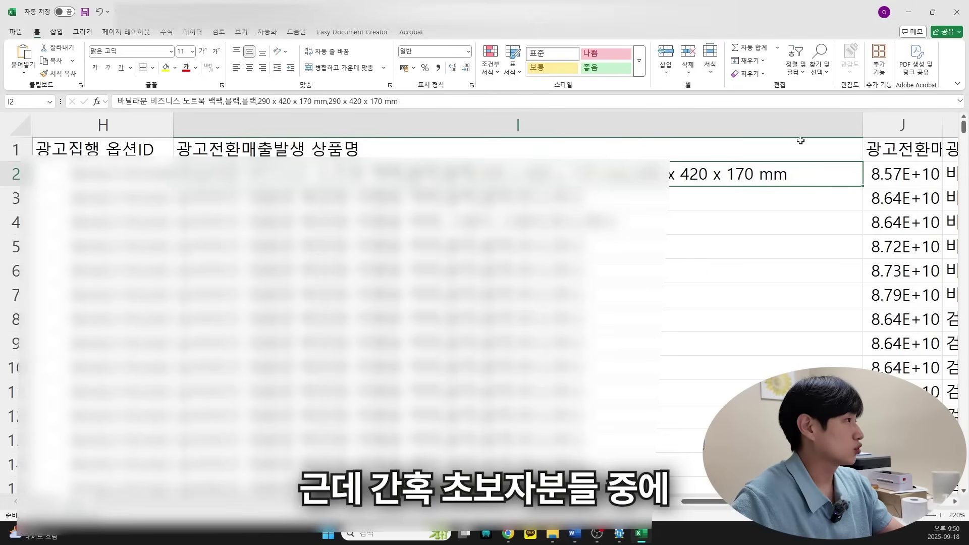
Step: Zoom the sheet out to 205% and fill the whole 광고집행 상품명 column with yellow
scroll(494, 313, "down", 1)
scroll(494, 313, "left", 2)
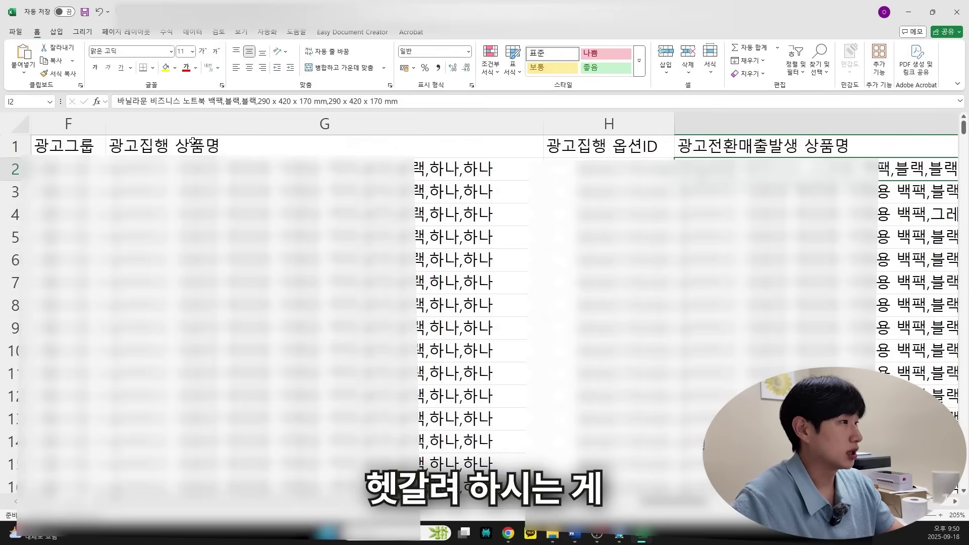
left_click(324, 124)
left_click(165, 67)
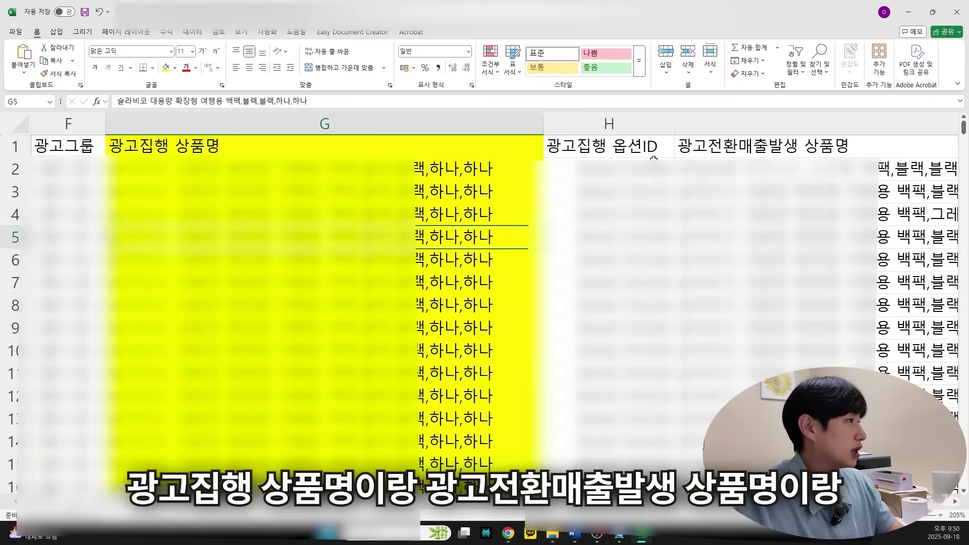
Step: Fill the whole 광고전환매출발생 상품명 column with light orange
key("Right")
key("Right")
key("ctrl+space")
left_click(174, 67)
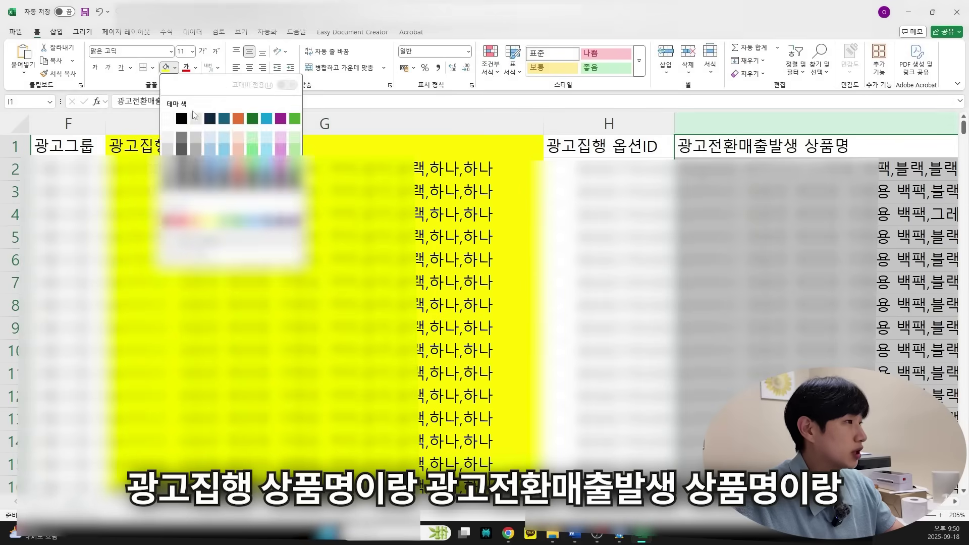
left_click(248, 155)
left_click(757, 214)
Step: Compare the product options in G2 and I2, highlighting the size text at the end of I2
scroll(484, 303, "left", 2)
left_click(434, 169)
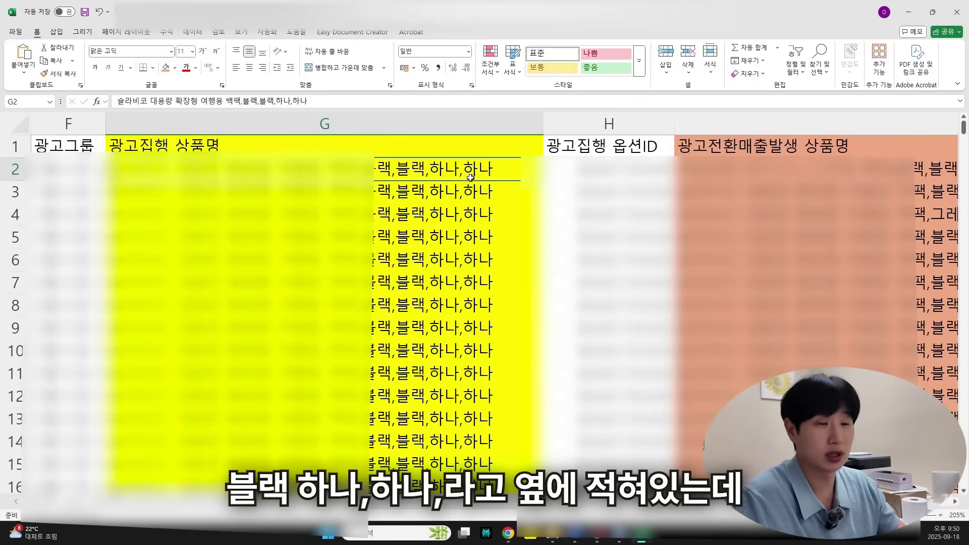
key("Right")
key("Right")
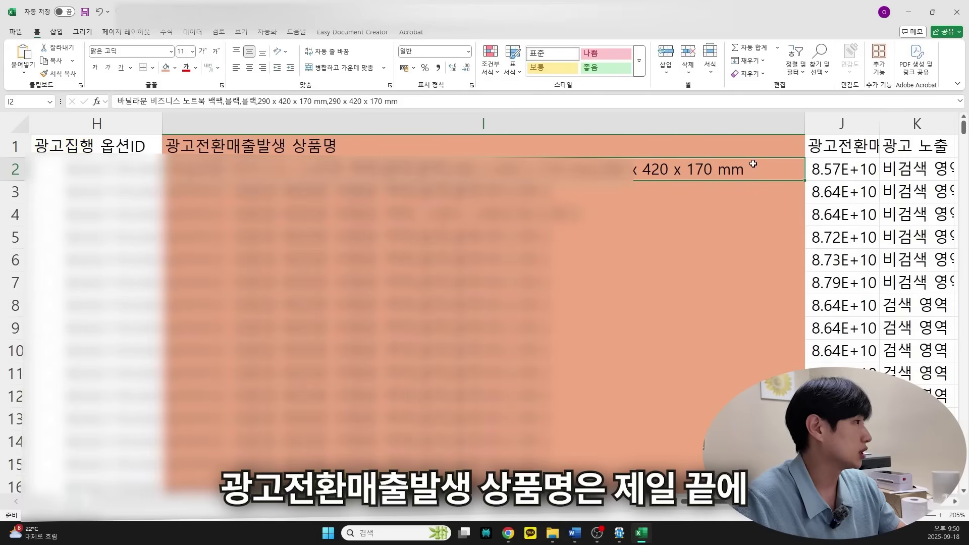
key("F2")
key("shift+Right")
key("shift+Right")
key("shift+Right")
key("shift+Right")
key("shift+Right")
key("shift+Right")
key("shift+Right")
key("shift+Right")
key("shift+Right")
key("shift+Right")
key("shift+Right")
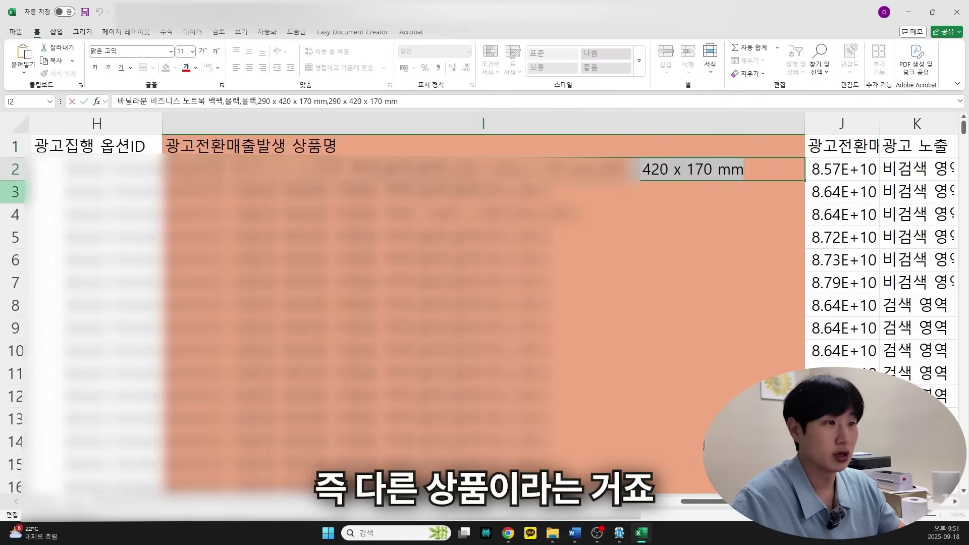
key("alt+Tab")
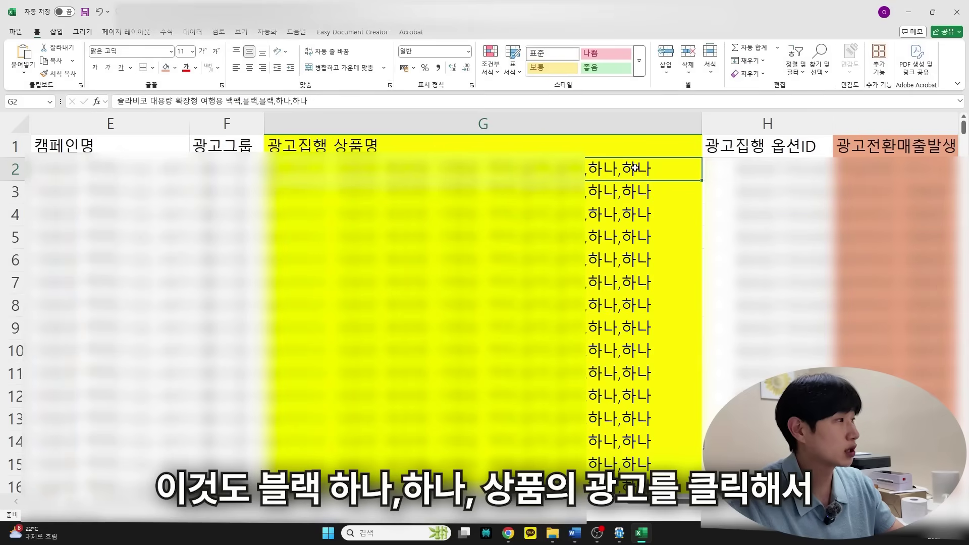
Step: Highlight the size text ending in "420 x 170 mm" in I2 again to contrast it with G2
scroll(632, 170, "right", 4)
double_click(517, 174)
left_click_drag(511, 169, 613, 170)
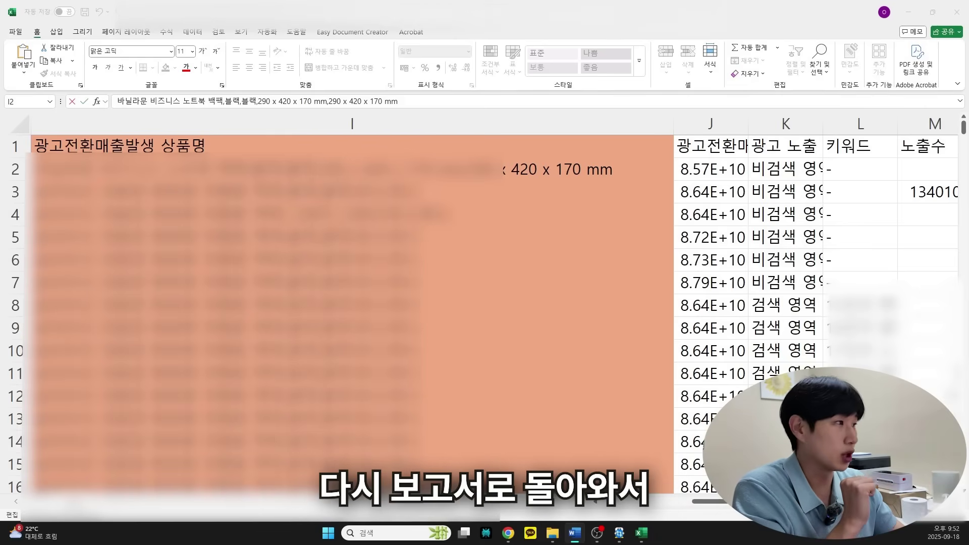
Step: Fit the widths of the 광고전환매출발생 옵션ID and 광고 노출 지면 columns to their contents
left_click(675, 142)
key("Right")
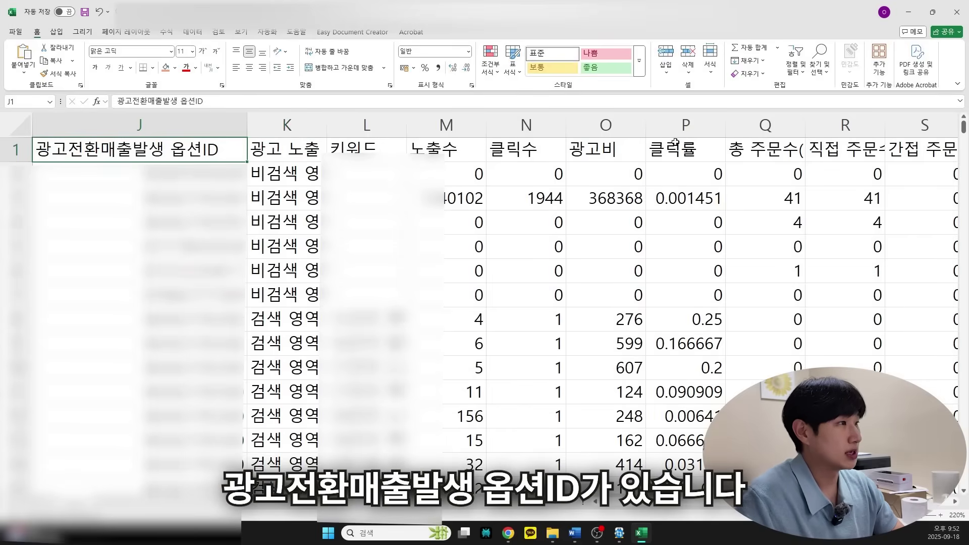
double_click(326, 125)
left_click(319, 152)
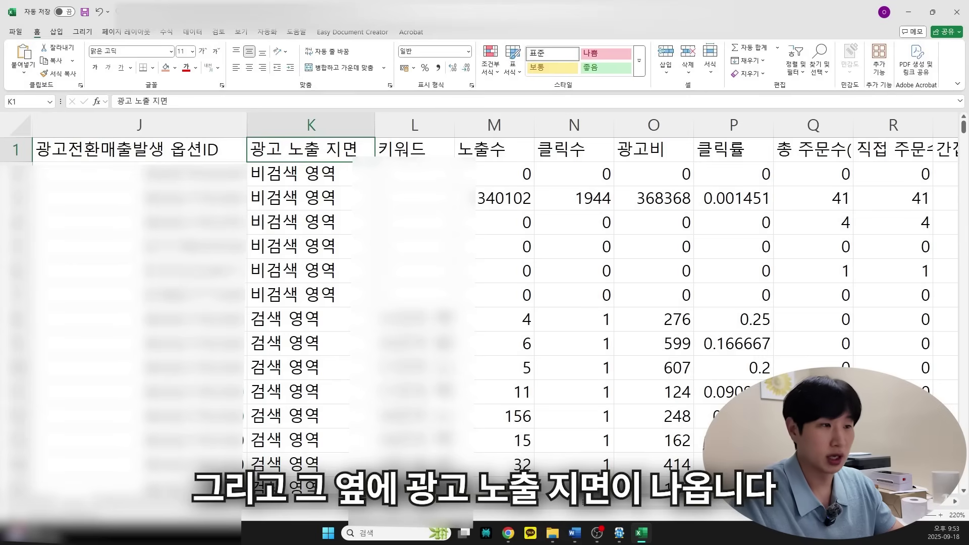
key("alt+Tab")
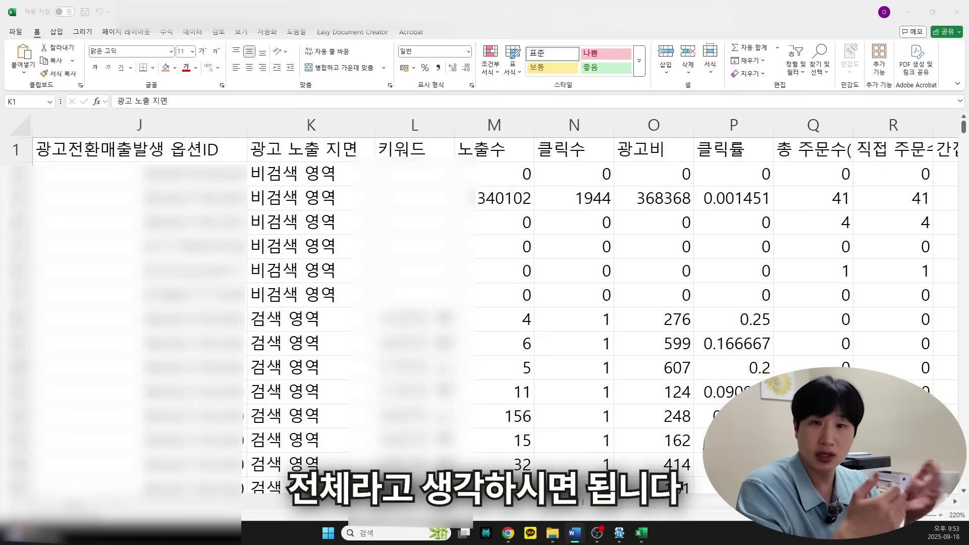
left_click(311, 151)
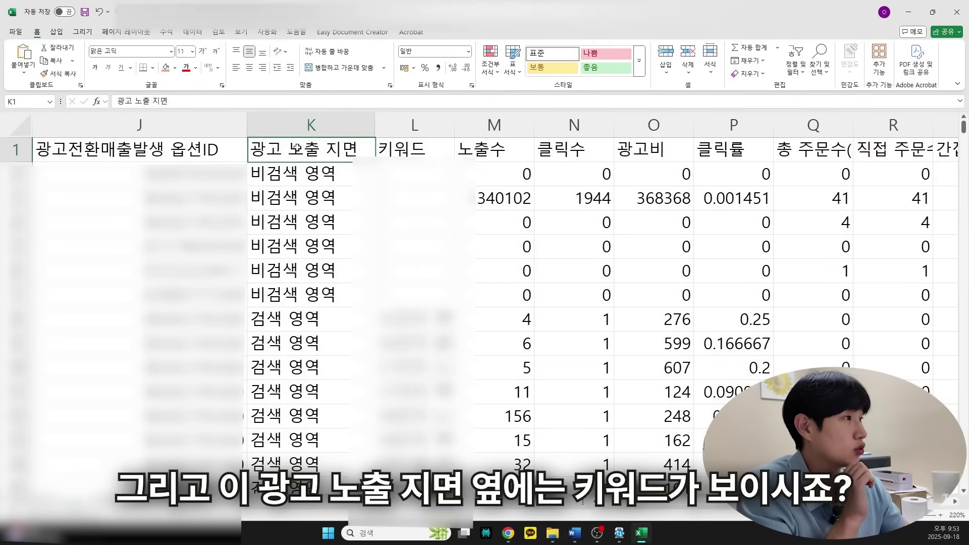
Step: Examine the 키워드 column, comparing its entries in rows 2 to 7 with the 비검색 영역 rows under 광고 노출 지면
left_click(414, 149)
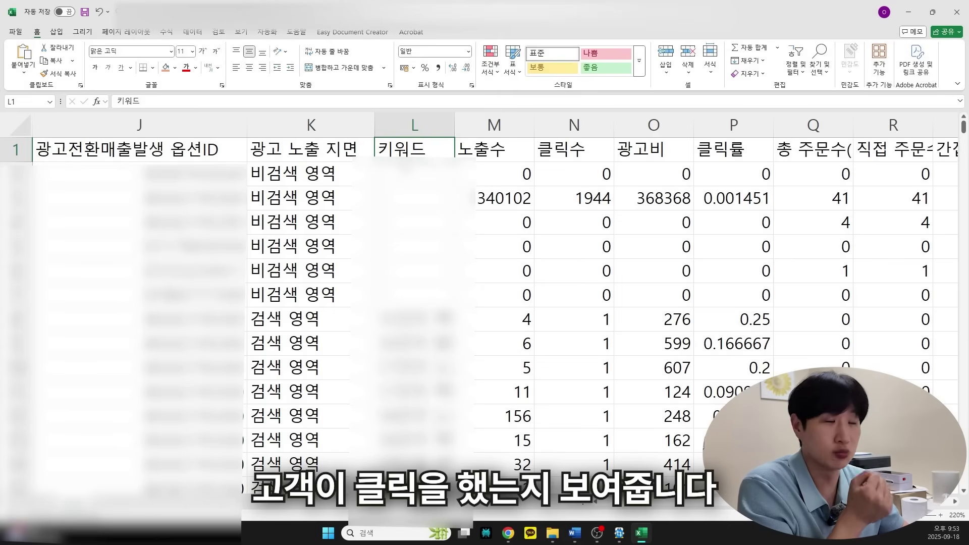
left_click_drag(414, 173, 413, 294)
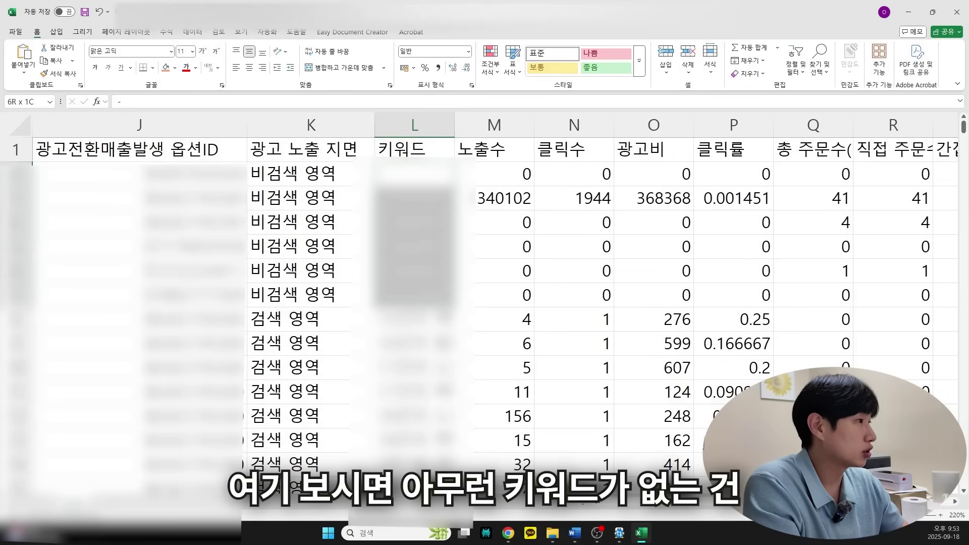
left_click_drag(326, 178, 319, 327)
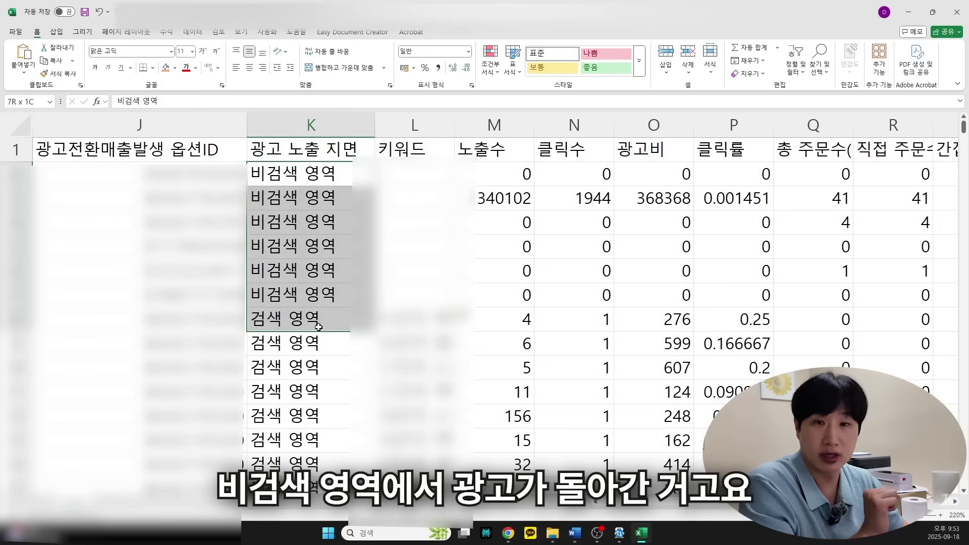
Step: Widen the 키워드 column slightly
left_click(408, 197)
scroll(409, 302, "down", 2)
left_click_drag(454, 126, 466, 126)
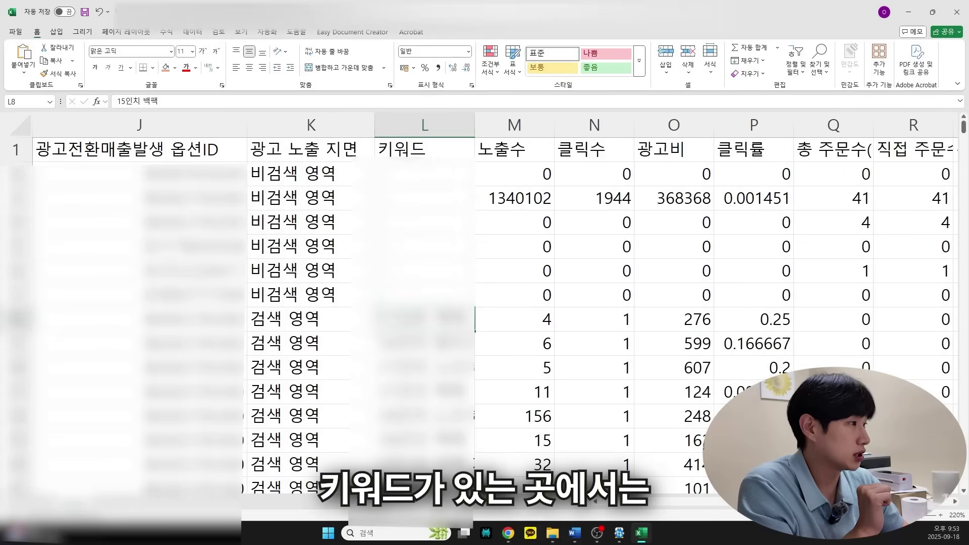
Step: Check the 총 주문수(1일) and 직접 주문수(1일) values in the orange row 26 against its exposure and click values
left_click(424, 295)
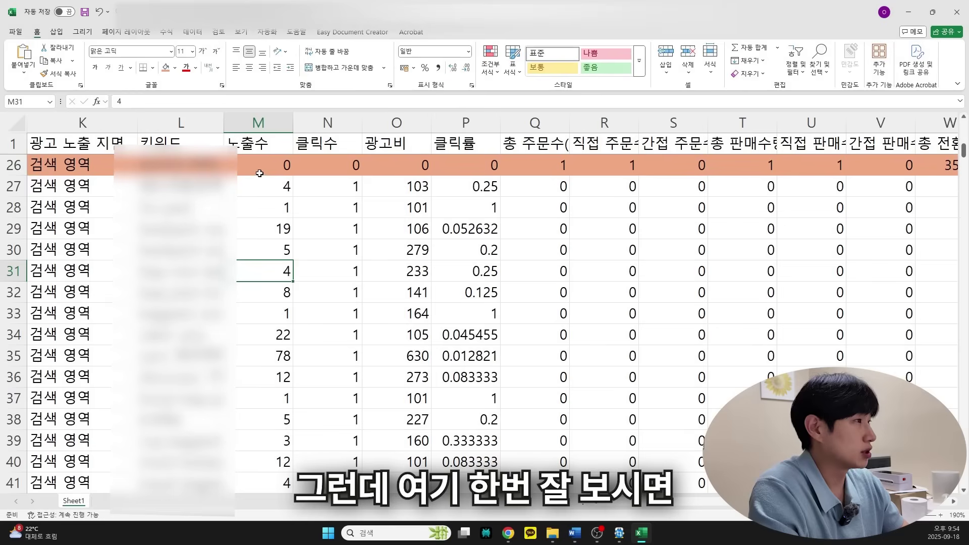
left_click(535, 169)
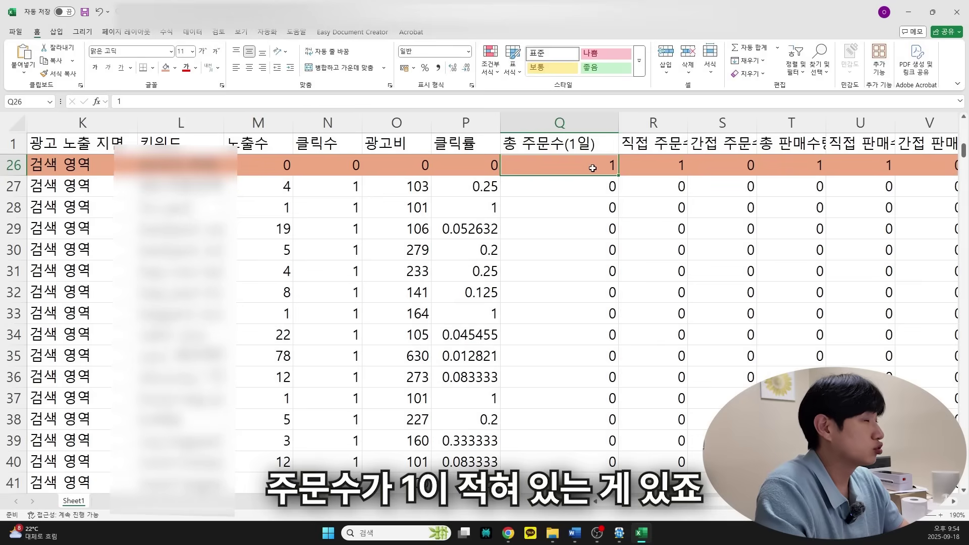
left_click(660, 168)
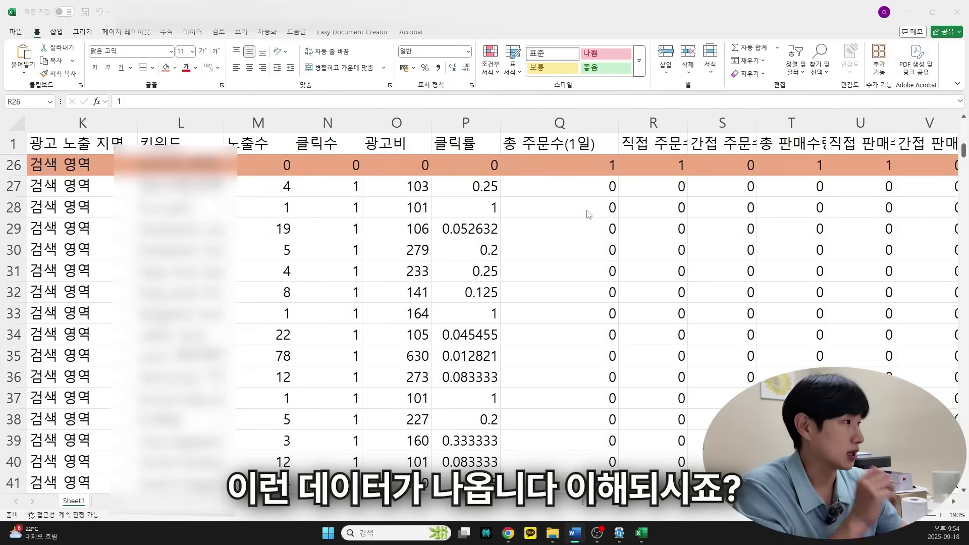
Step: Examine the 클릭수 column in the report
left_click(322, 147)
scroll(323, 147, "up", 4)
scroll(322, 147, "down", 4)
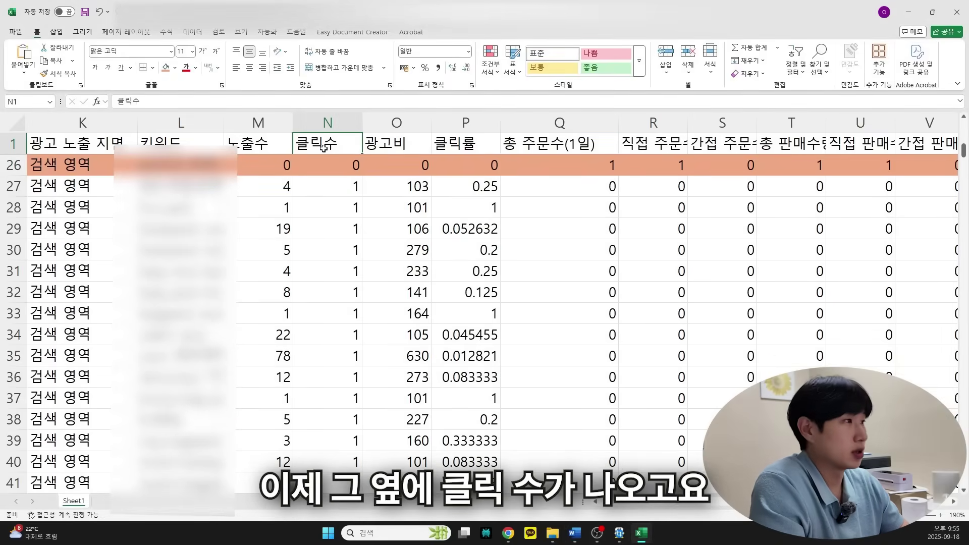
scroll(329, 168, "up", 1)
scroll(330, 174, "down", 1)
Step: Examine the 광고비 column from the start of the data, followed by the 클릭률 header
left_click(402, 146)
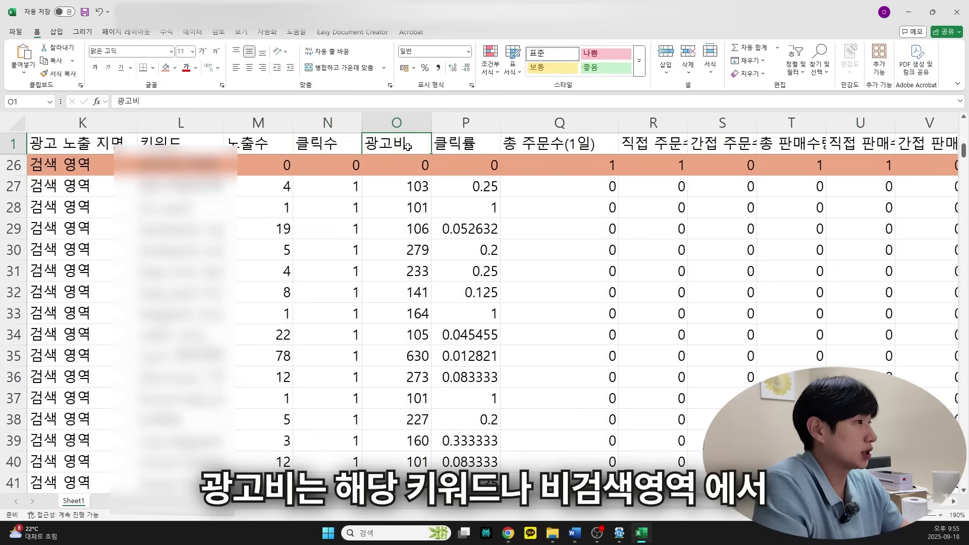
scroll(402, 148, "up", 7)
scroll(402, 148, "up", 1)
left_click(402, 167)
left_click(403, 144)
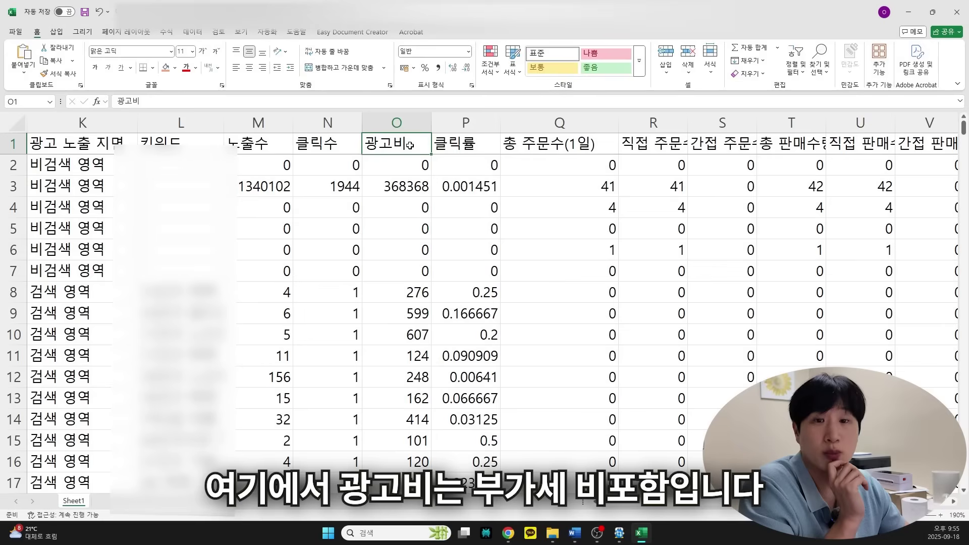
left_click(475, 144)
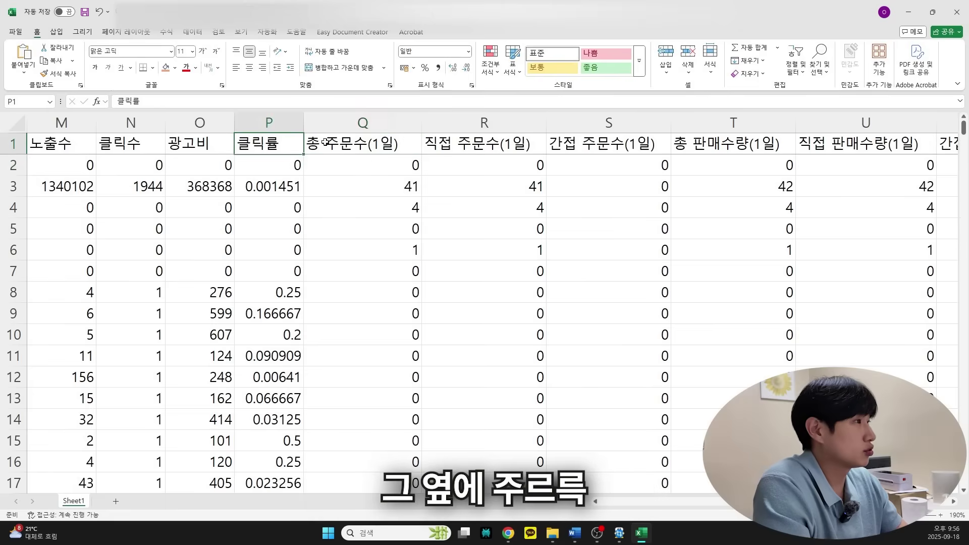
Step: Go through the one-day headers from 총 주문수(1일) to 총 판매수량(1일), one cell at a time
left_click(385, 142)
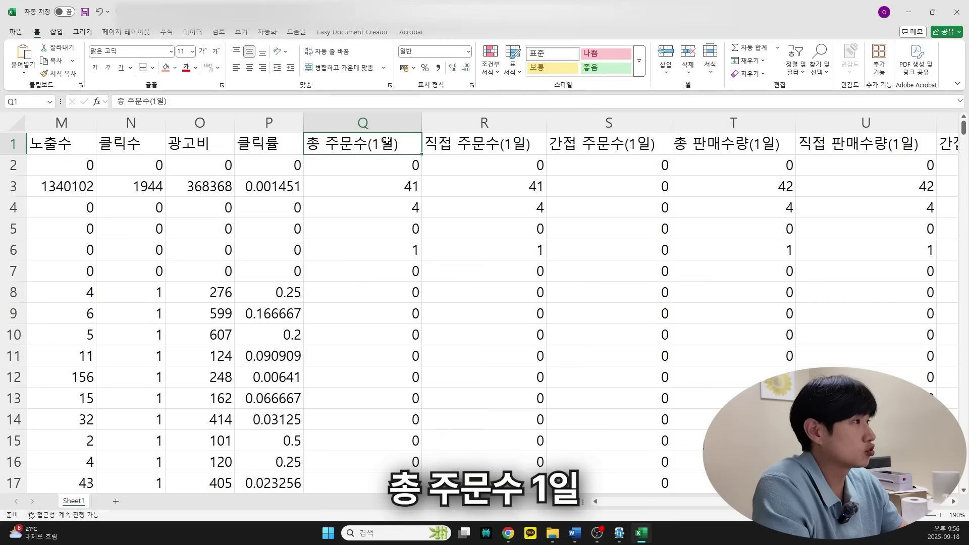
left_click(442, 142)
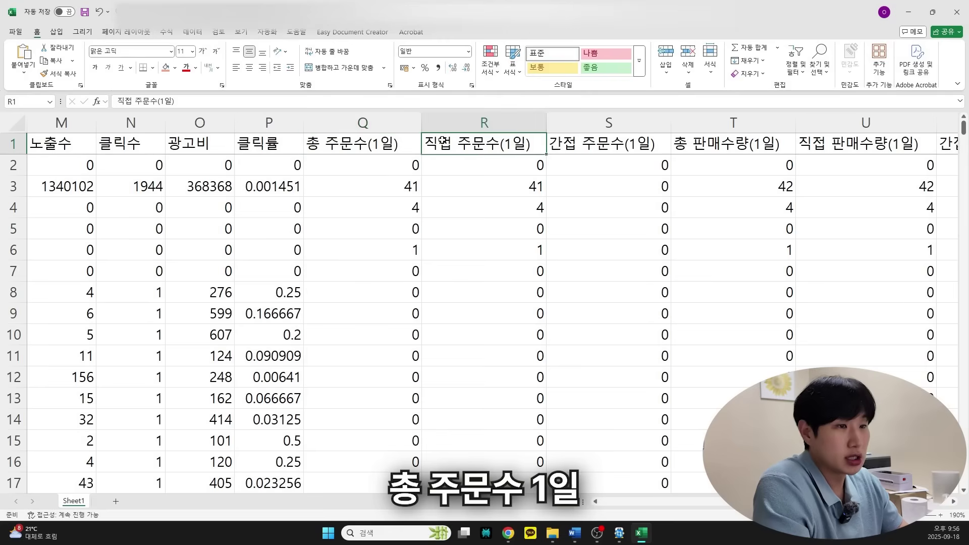
left_click(584, 143)
left_click(694, 149)
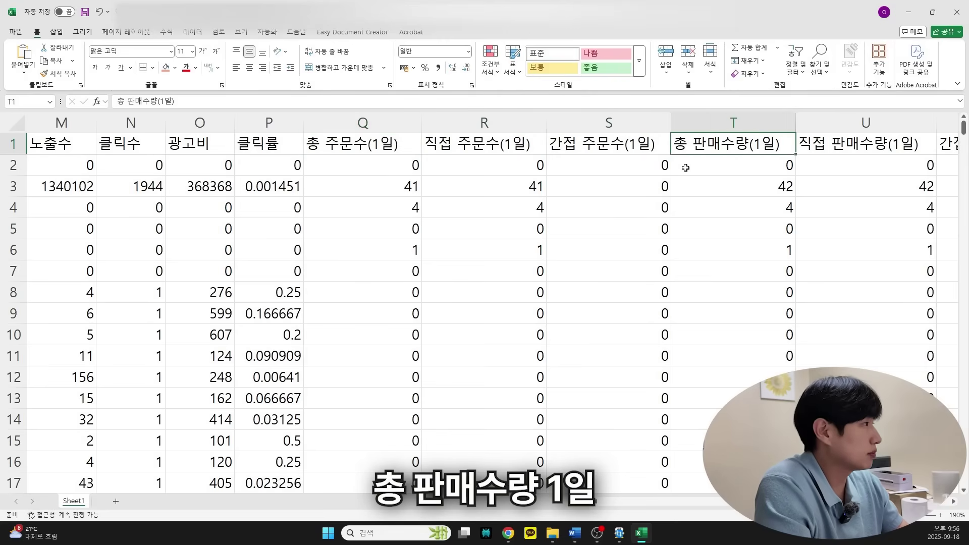
Step: Fit the 간접 판매수량(1일) column to its contents while reviewing the direct and indirect one-day sales quantity headers
key("Right")
key("Right")
left_click(578, 150)
left_click(696, 151)
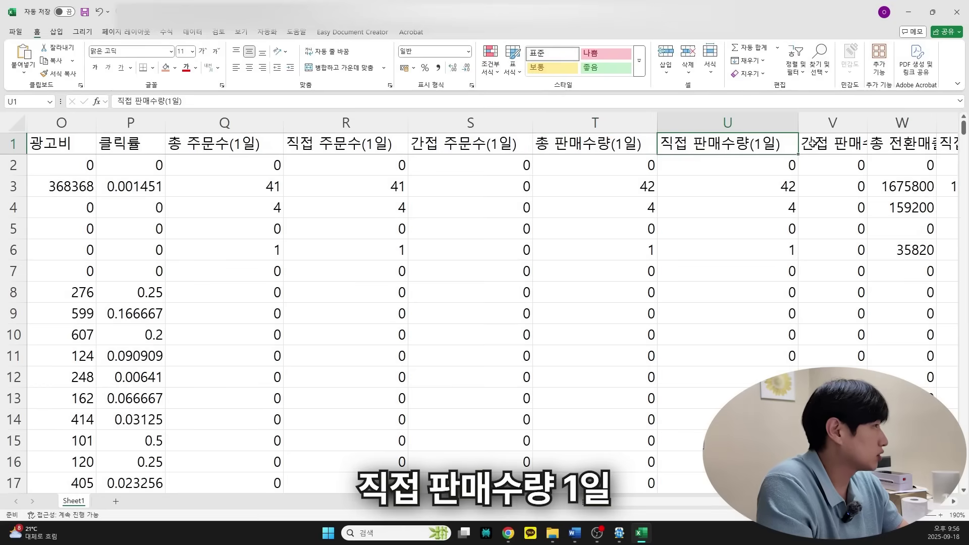
left_click(901, 144)
key("Right")
key("Right")
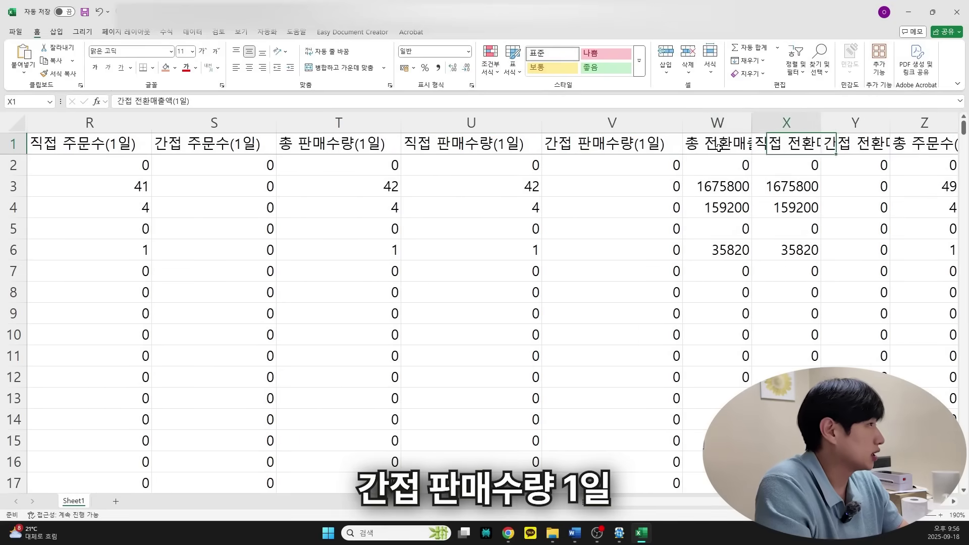
left_click(627, 150)
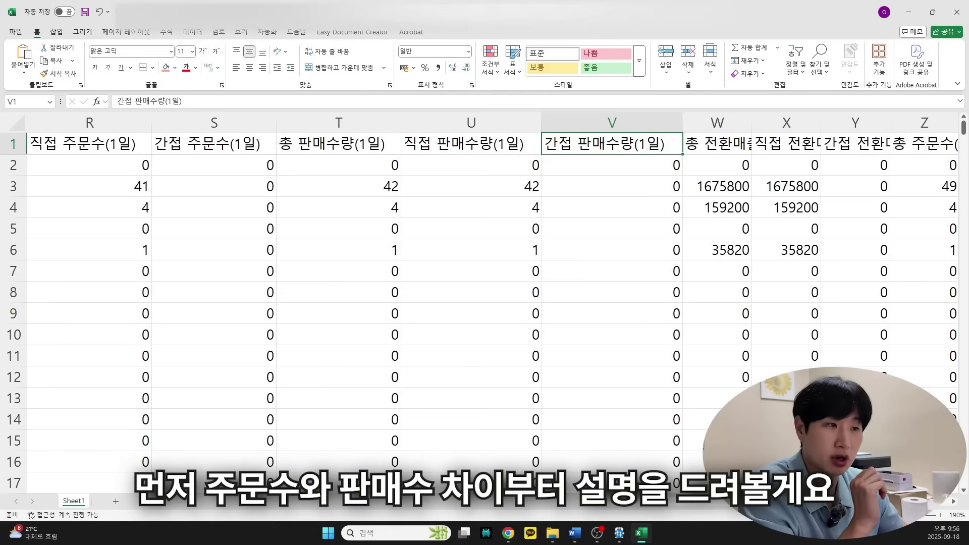
Step: Examine the 간접 주문수(1일) header in the report
key("alt+Tab")
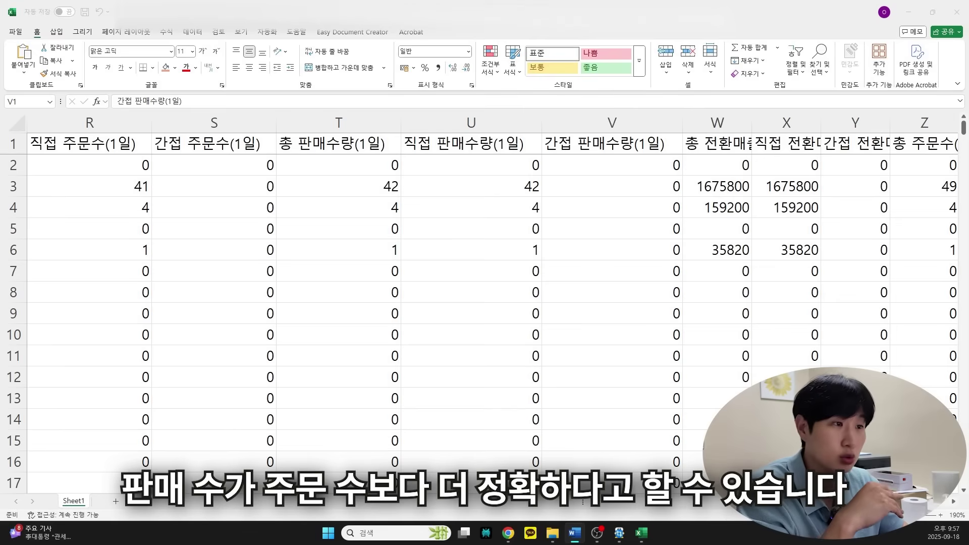
left_click(214, 143)
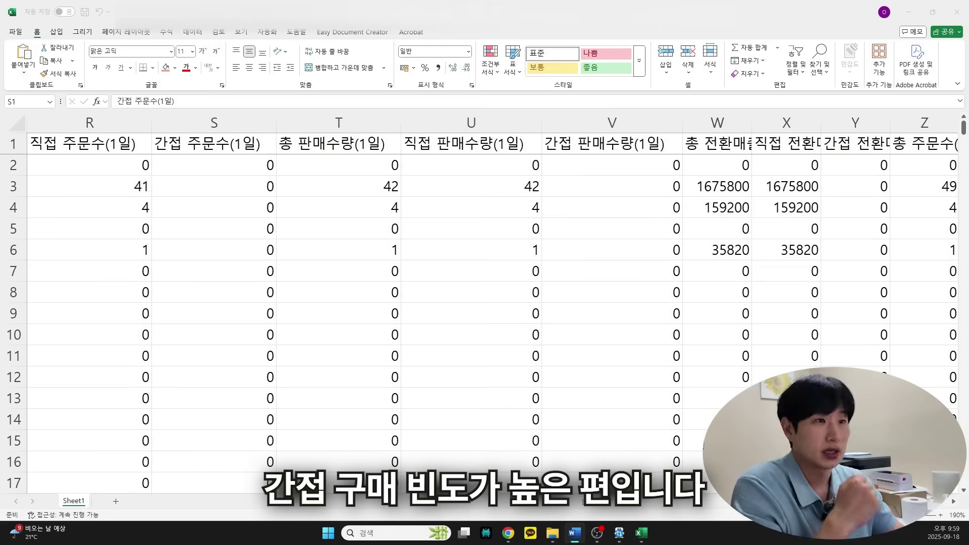
key("alt+Tab")
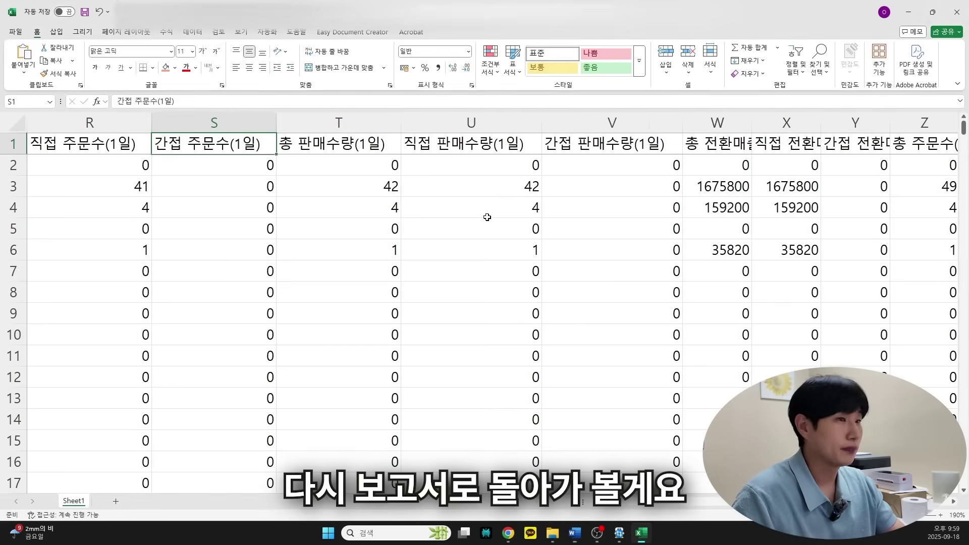
Step: Fit the widths of the three 전환매출액(1일) columns and the 총 주문수(14일) column to their contents
scroll(487, 217, "right", 1)
left_click(486, 216)
double_click(378, 122)
double_click(676, 123)
left_click(273, 145)
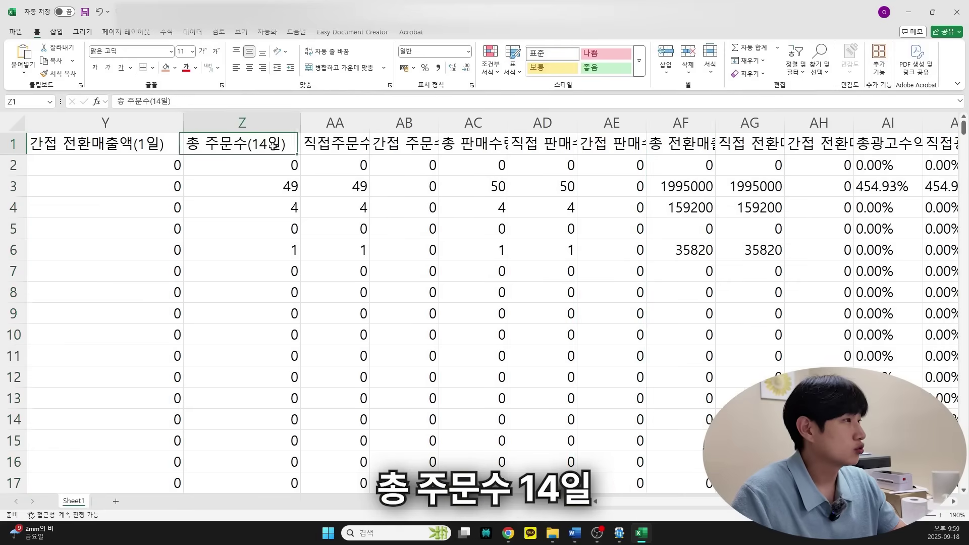
Step: Fit the widths of the 직접주문수(14일), 간접 주문수(14일) and 총 판매수량(14일) columns to their contents
double_click(369, 122)
left_click(406, 145)
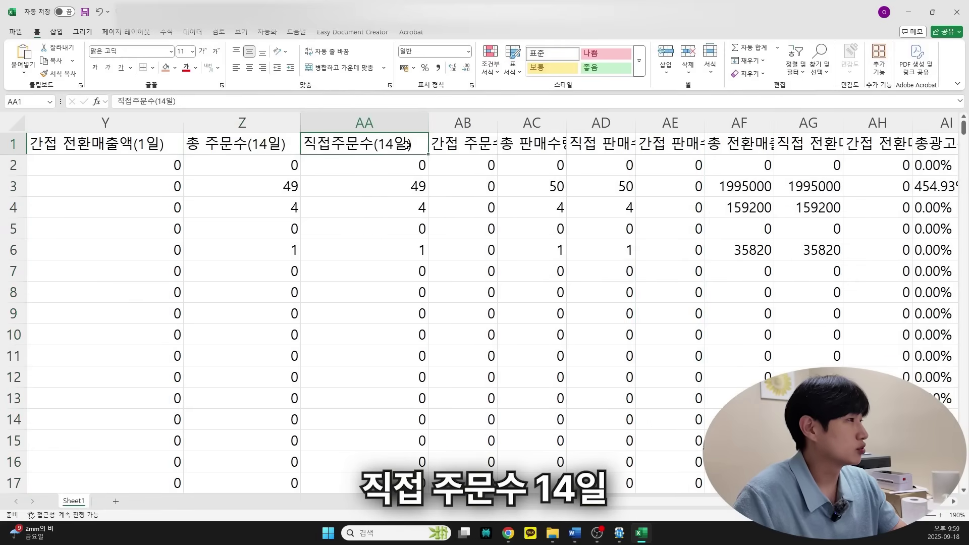
double_click(497, 123)
left_click(494, 145)
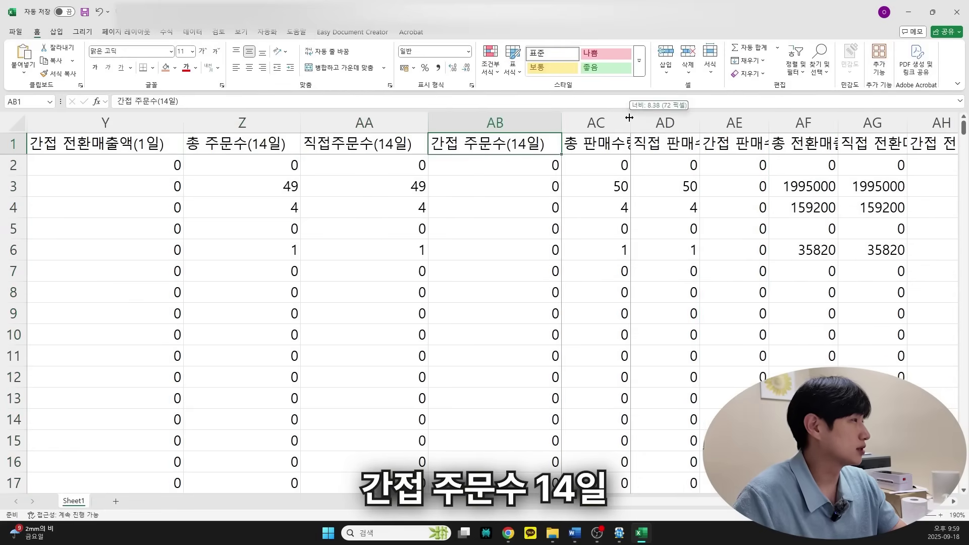
double_click(629, 117)
left_click(621, 145)
Step: Fit the widths of the 직접 판매수량(14일) and 간접 판매수량(14일) columns to their contents
scroll(641, 142, "right", 1)
left_click(603, 123)
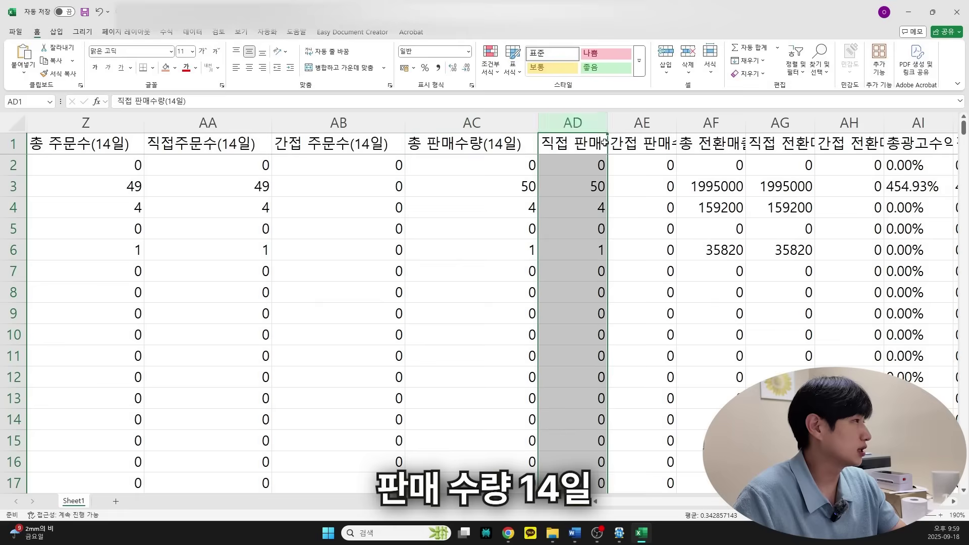
left_click(604, 142)
double_click(607, 123)
double_click(756, 123)
scroll(696, 148, "right", 2)
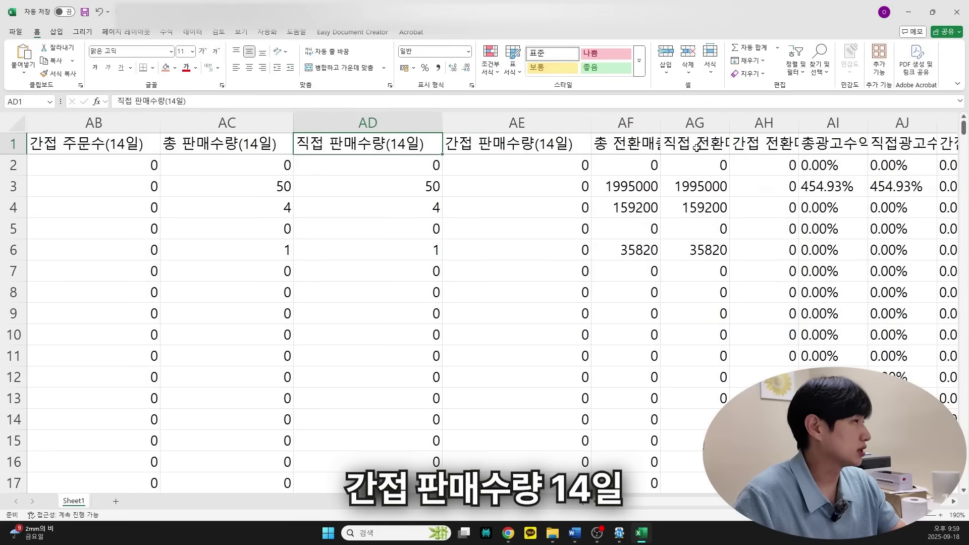
key("Right")
key("Right")
Step: Fit the widths of the total, direct and indirect 전환매출액(14일) columns to their contents
double_click(660, 123)
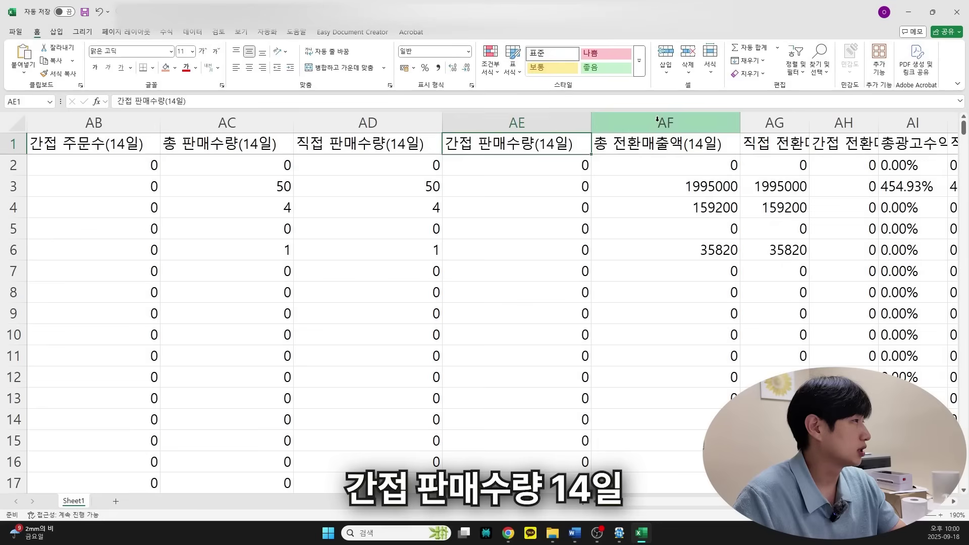
double_click(808, 122)
left_click(793, 142)
scroll(792, 141, "right", 2)
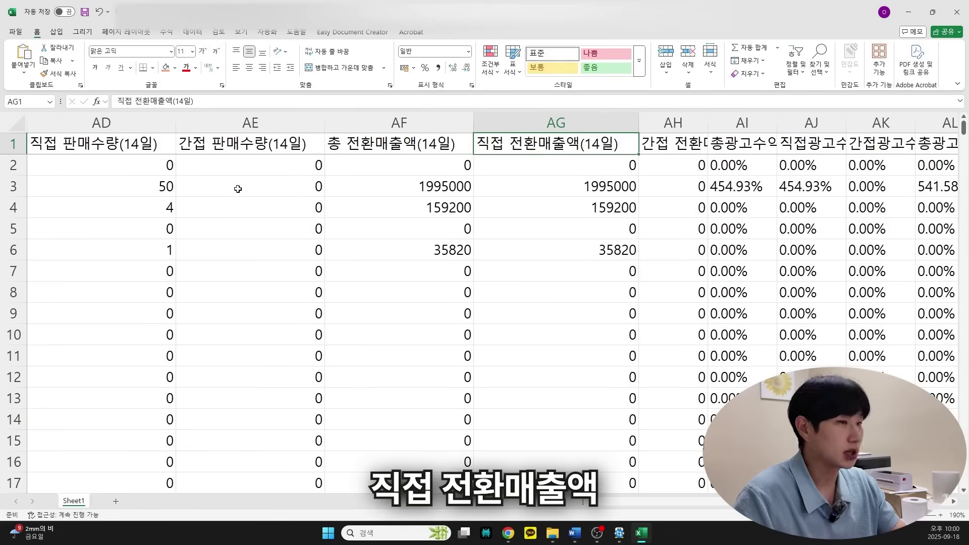
double_click(708, 122)
left_click(727, 144)
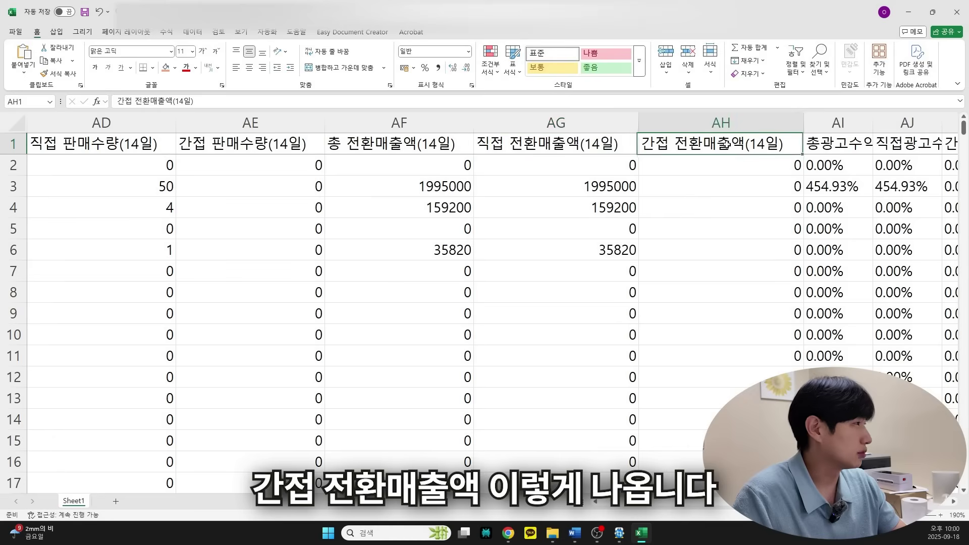
left_click(592, 170)
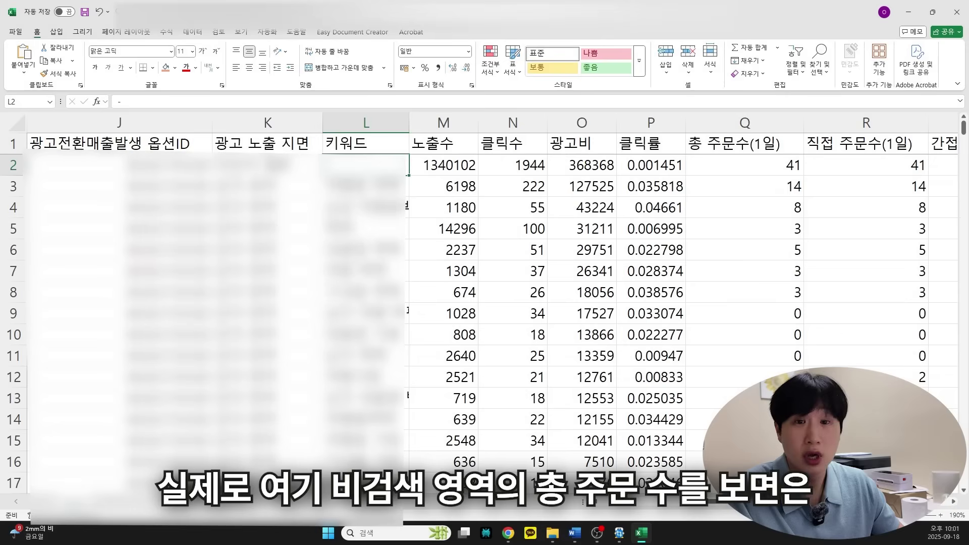
Step: Compare the 비검색 영역 row's one-day sales quantity in U1:U2 with its 총 판매수량(14일) in AC1:AC2
left_click(267, 165)
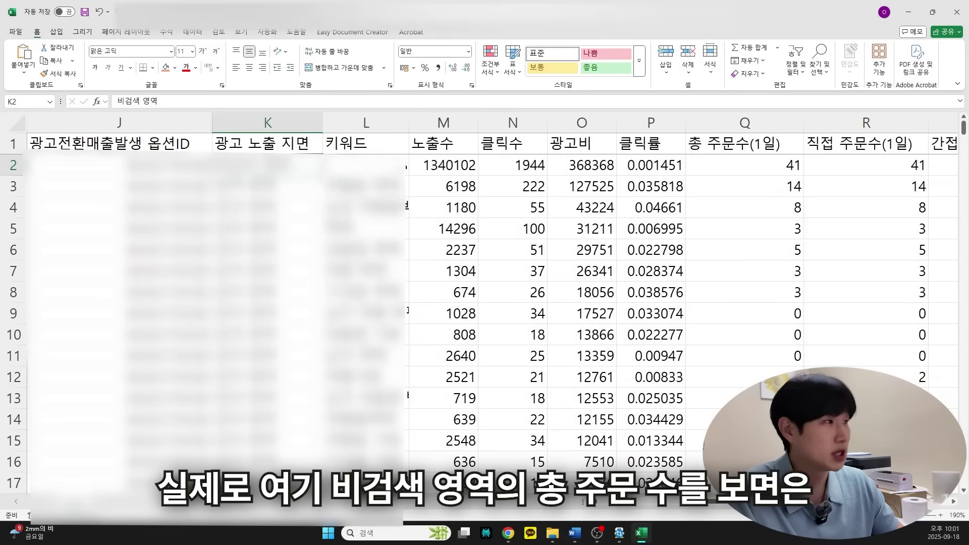
scroll(450, 167, "right", 4)
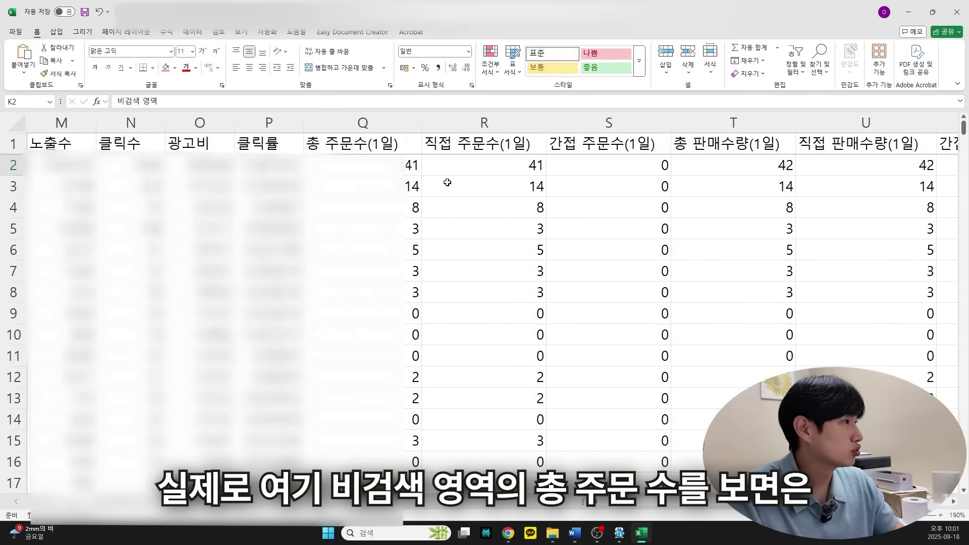
scroll(447, 183, "right", 4)
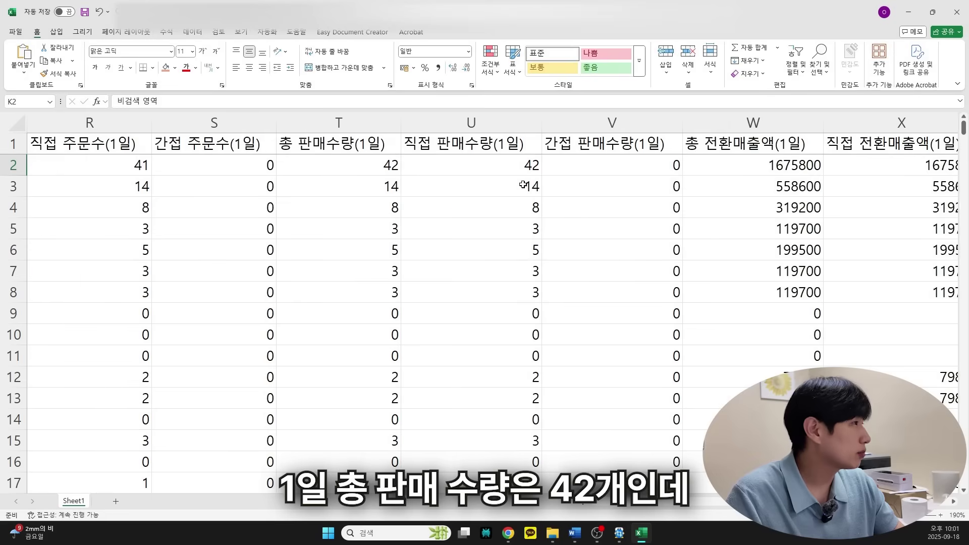
mouse_move(480, 153)
left_mouse_down()
mouse_move(383, 152)
mouse_move(482, 167)
left_mouse_up()
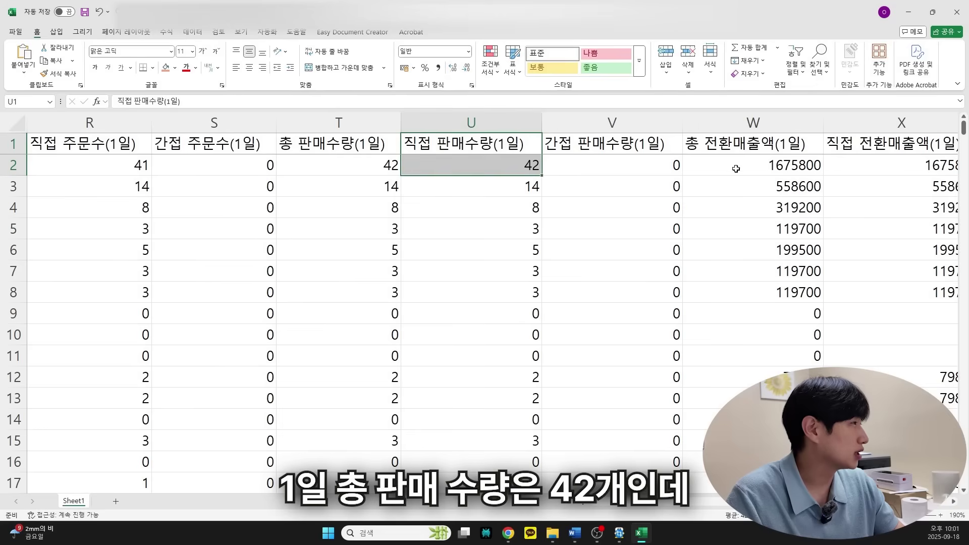
scroll(656, 184, "right", 4)
scroll(701, 186, "right", 3)
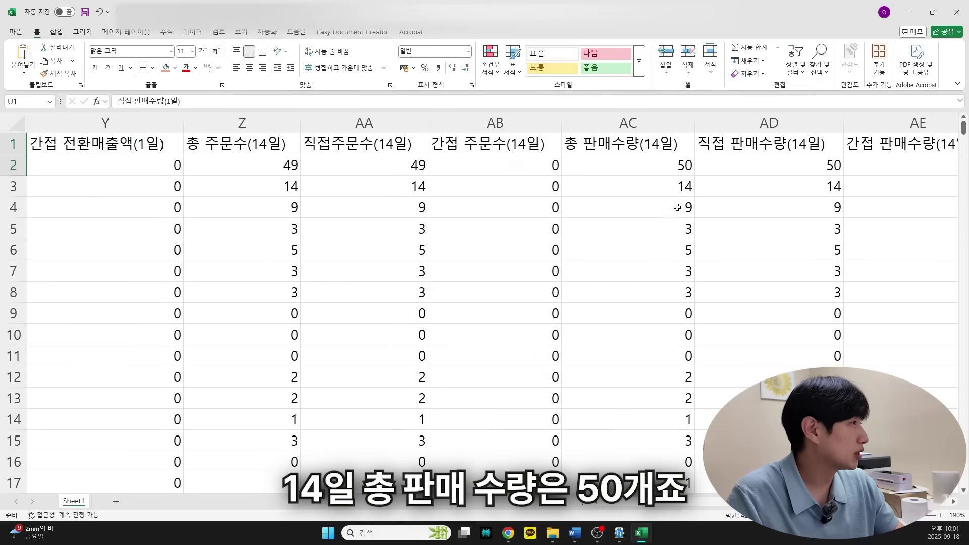
left_click_drag(649, 150, 651, 164)
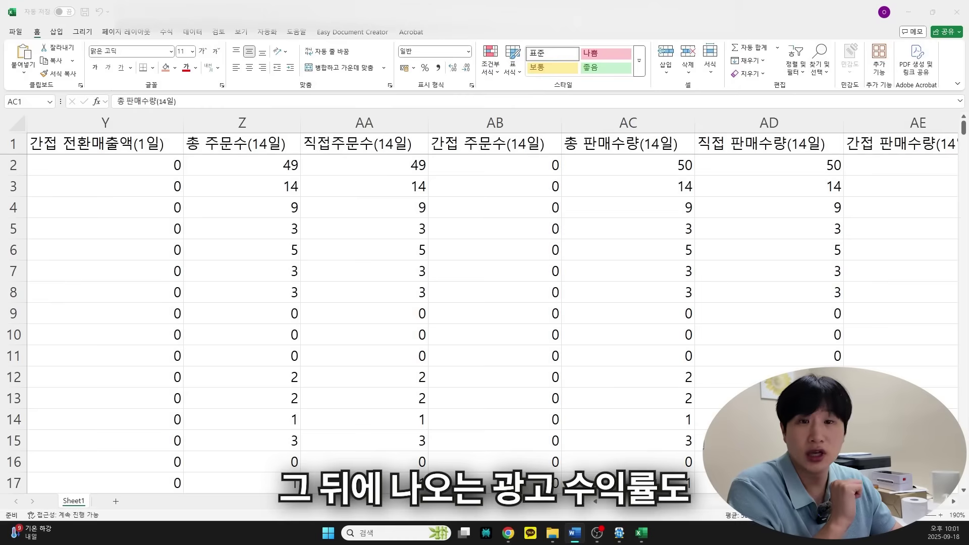
Step: Fit the widths of the total, direct and indirect 광고수익률(1일) columns to their contents
scroll(601, 205, "right", 8)
left_click(530, 165)
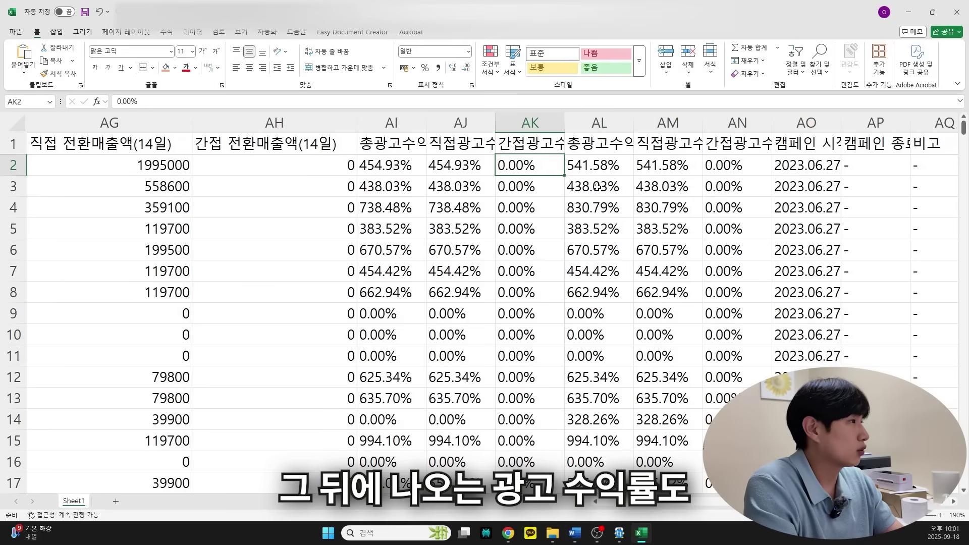
double_click(426, 123)
left_click(573, 122)
double_click(563, 119)
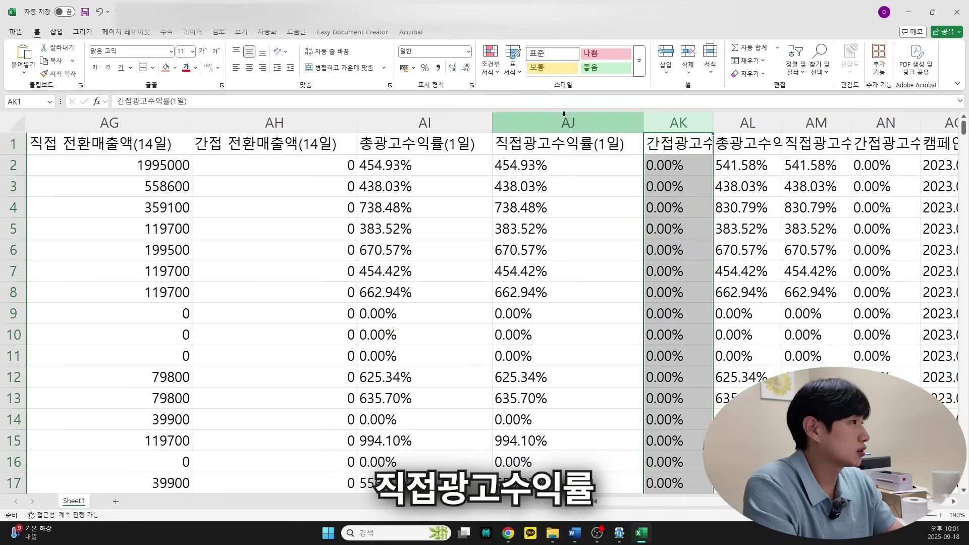
double_click(714, 121)
left_click(689, 146)
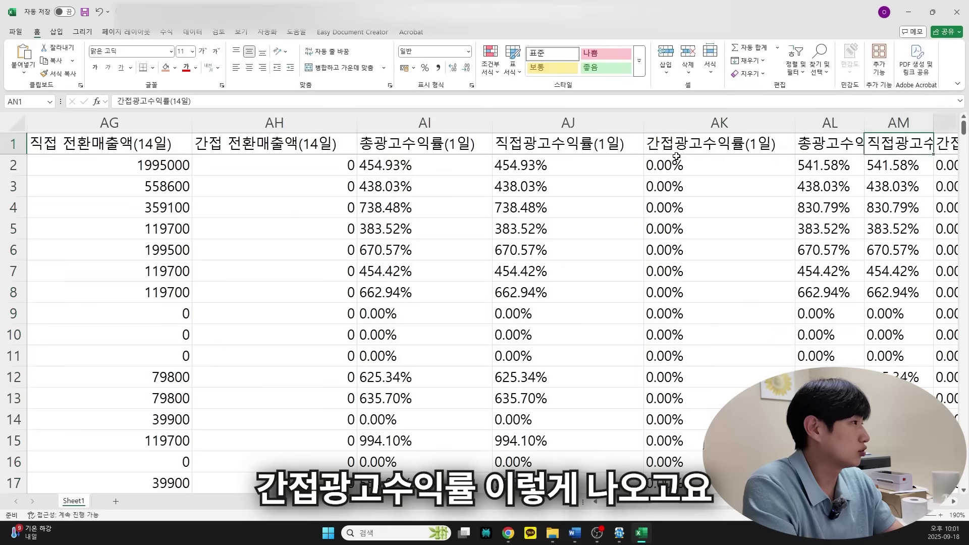
Step: Fit the widths of the total, direct and indirect 광고수익률(14일) columns to their contents
scroll(674, 154, "right", 2)
left_click(560, 123)
double_click(534, 121)
left_click(711, 122)
double_click(678, 121)
left_click(871, 122)
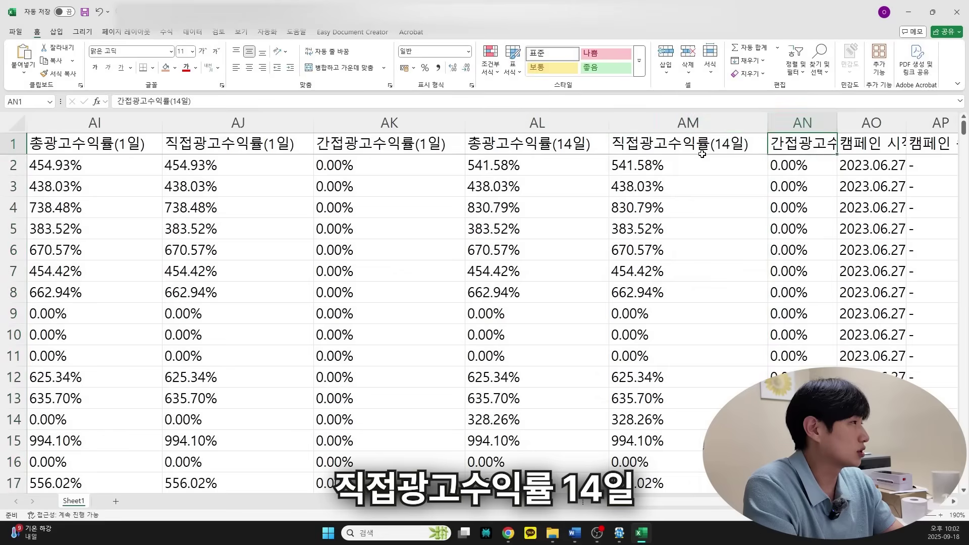
scroll(807, 202, "right", 1)
double_click(703, 123)
left_click(700, 135)
Step: Fit the widths of the 캠페인 시작일 and 캠페인 종료일 columns to their contents
key("Right")
key("Right")
key("Right")
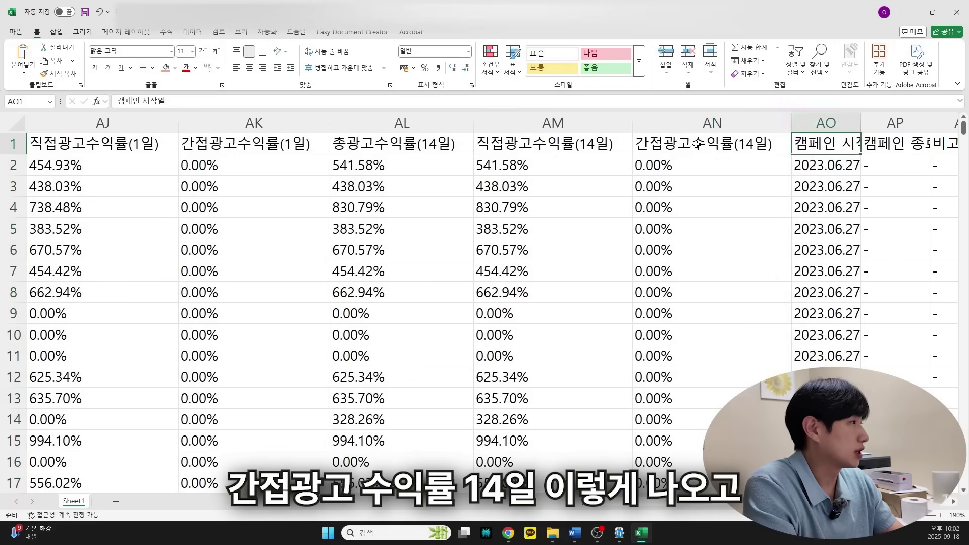
double_click(709, 123)
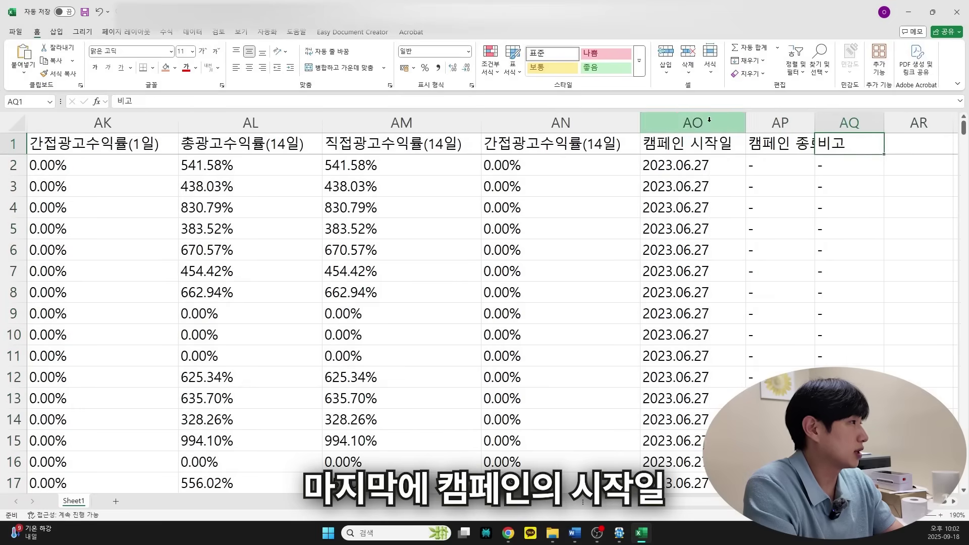
left_click(691, 151)
left_click(821, 117)
double_click(821, 117)
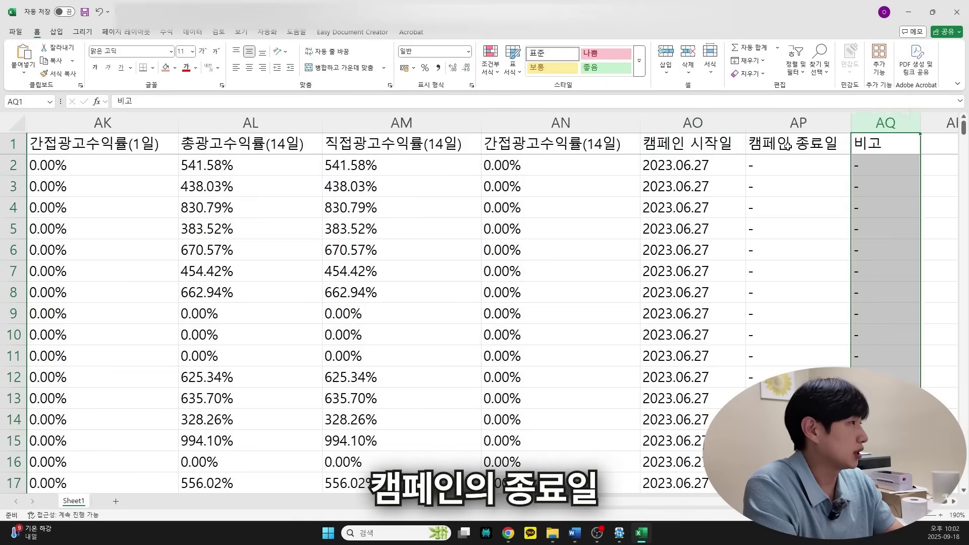
key("Left")
key("Left")
key("Left")
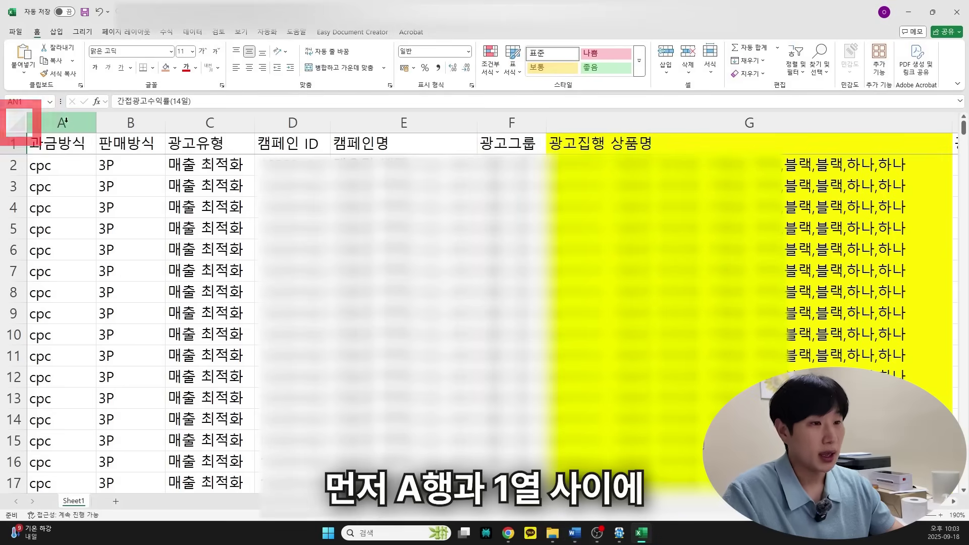
Step: Select all of Sheet1 and create a pivot table from it in a new worksheet
left_click(66, 121)
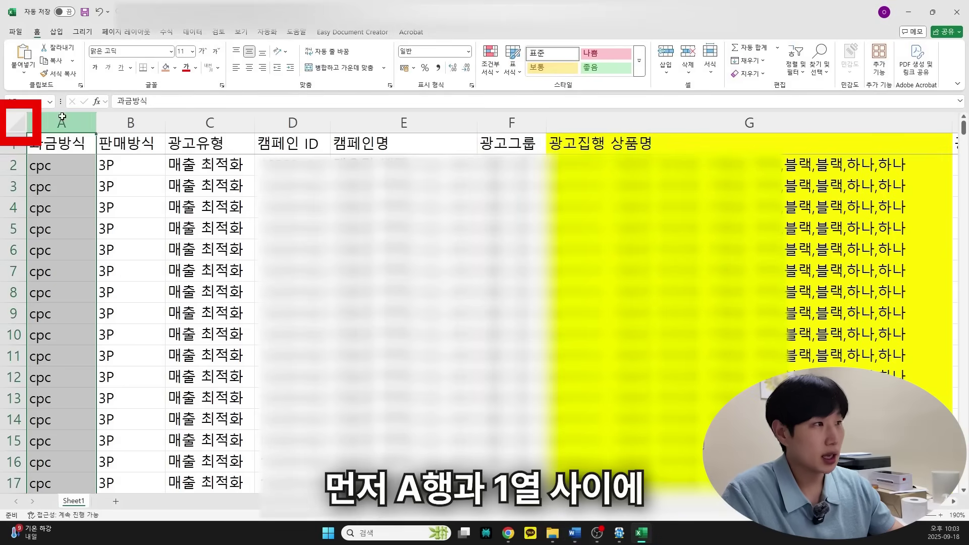
left_click(18, 122)
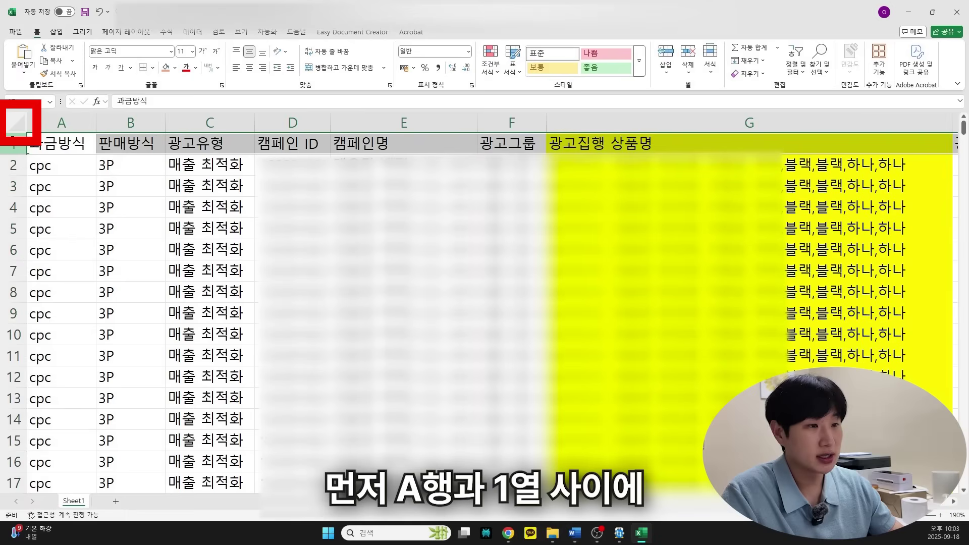
left_click(17, 125)
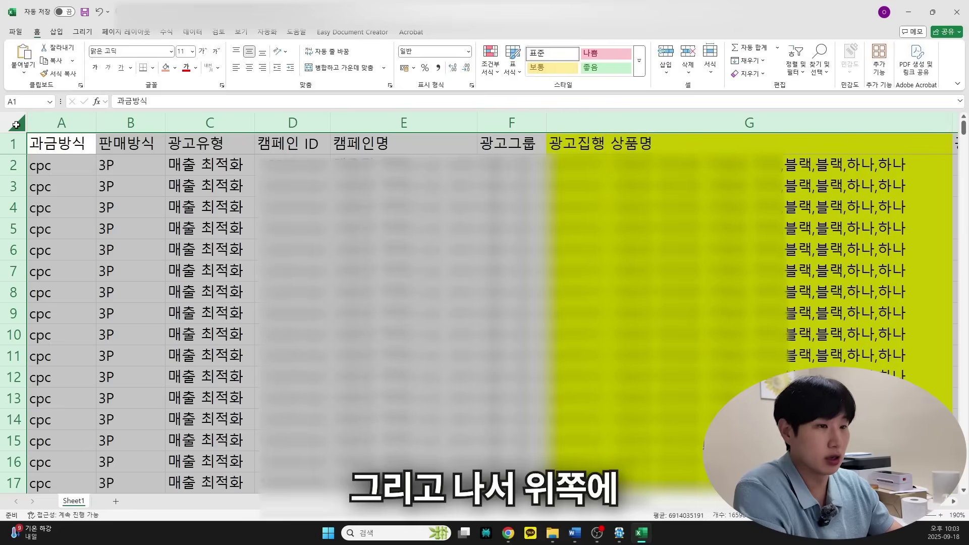
scroll(44, 34, "up", 2)
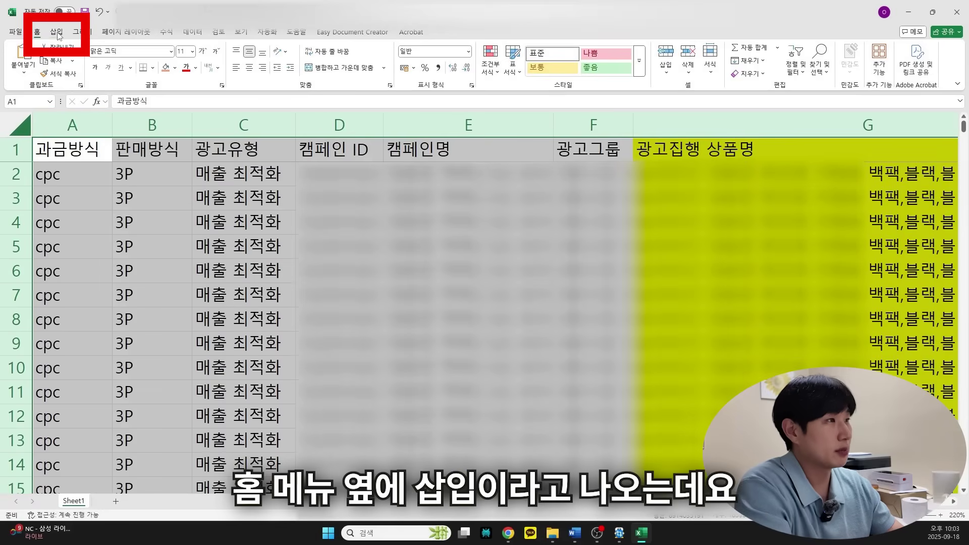
left_click(57, 32)
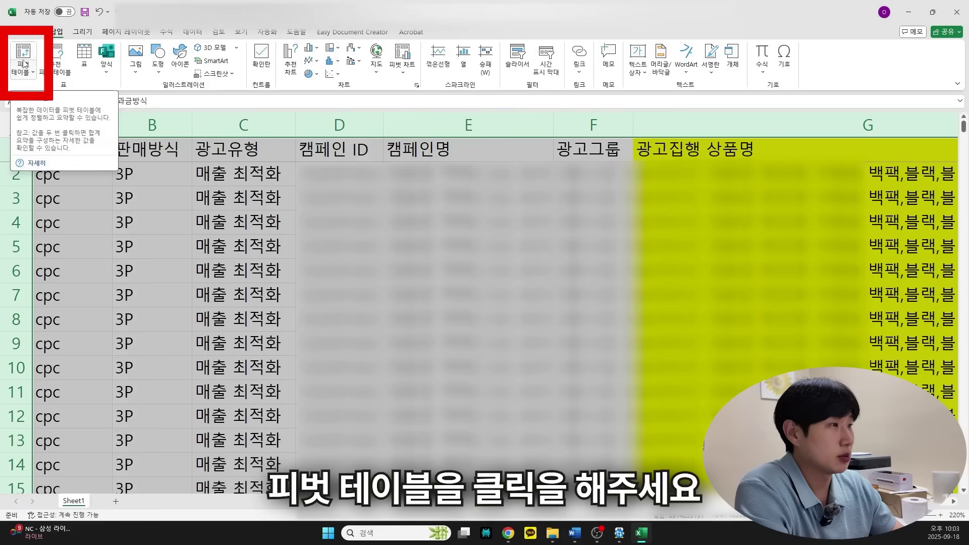
left_click(24, 58)
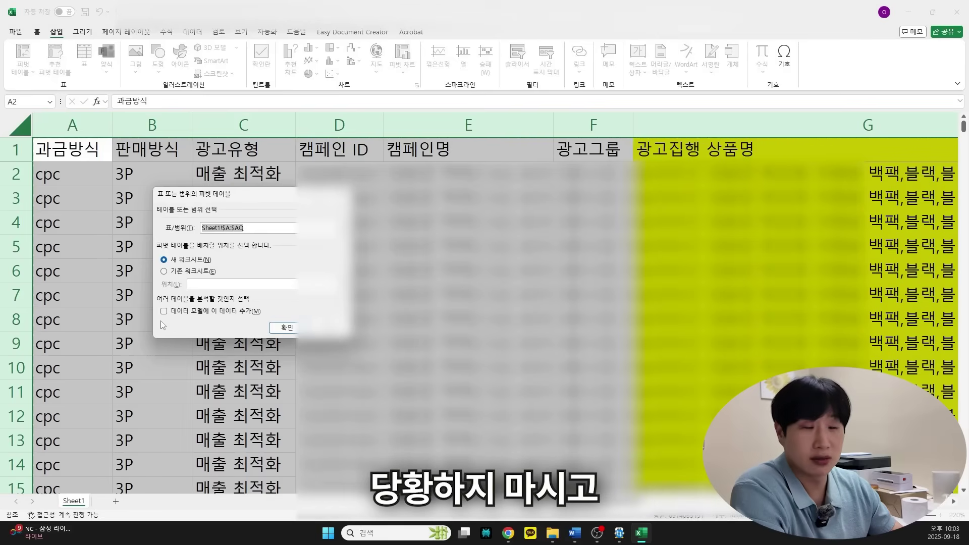
left_click(286, 328)
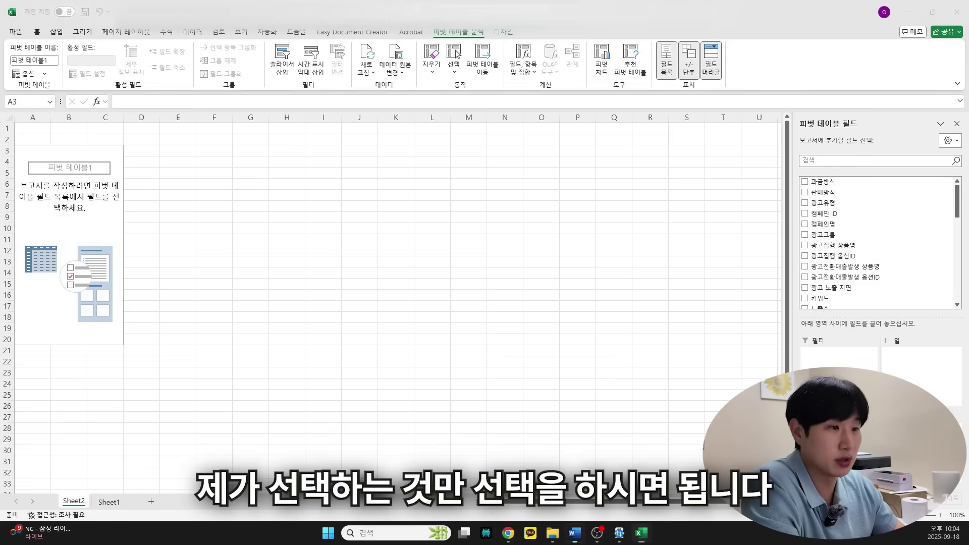
Step: Add the 키워드, 노출수, 클릭수 and 광고비 fields to the pivot table
scroll(957, 208, "down", 3)
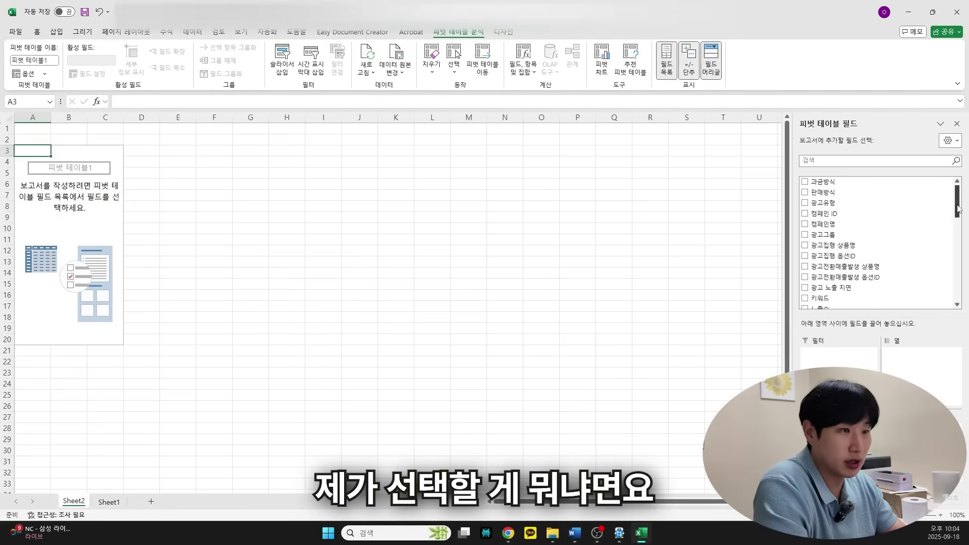
left_click(805, 201)
left_click(805, 211)
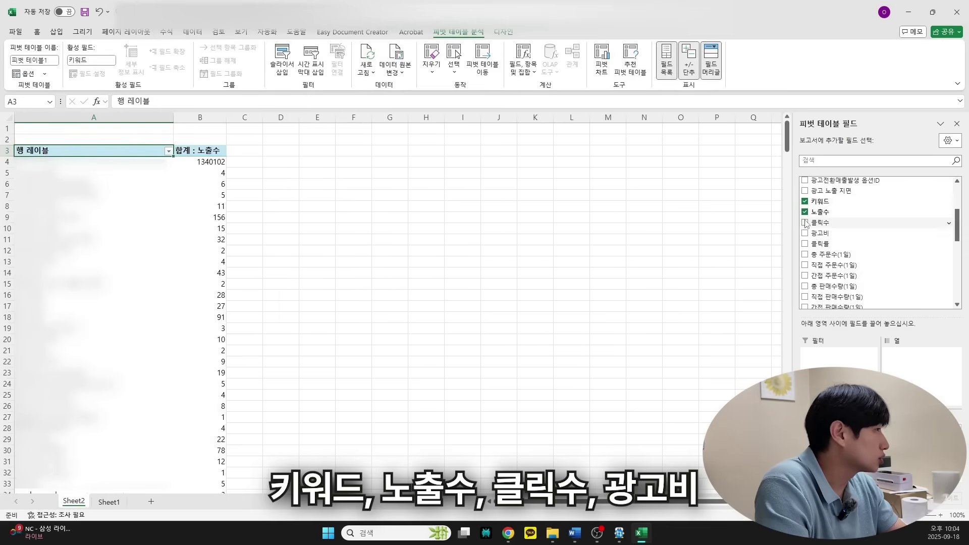
left_click(804, 222)
left_click(805, 232)
Step: Add the 총 판매수량(14일) and 총 전환매출액(14일) fields to the pivot table
scroll(871, 281, "down", 2)
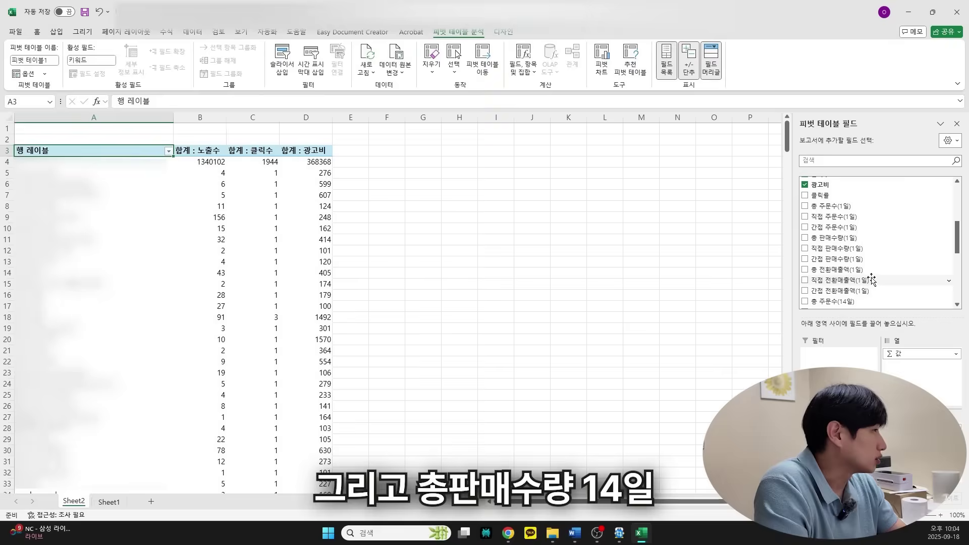
scroll(871, 280, "down", 3)
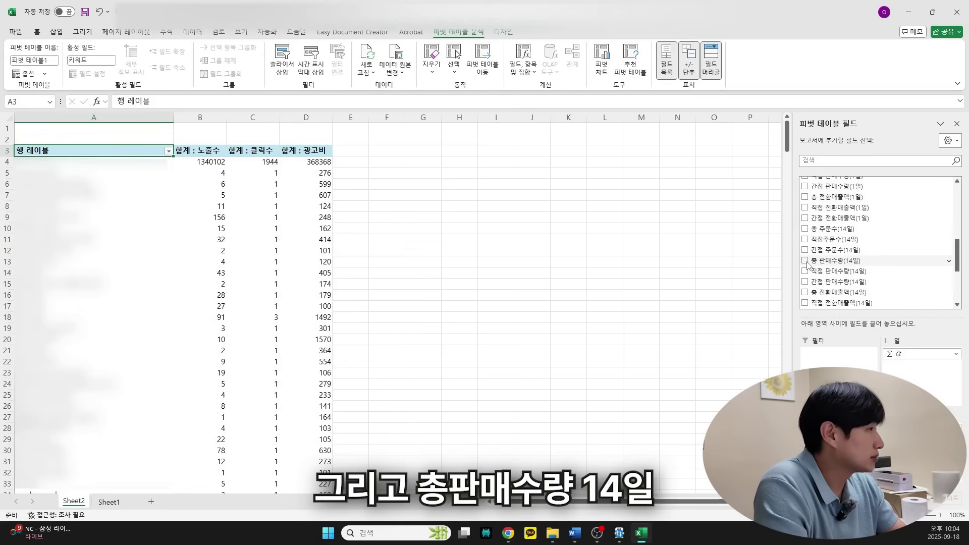
left_click(805, 261)
scroll(805, 267, "down", 1)
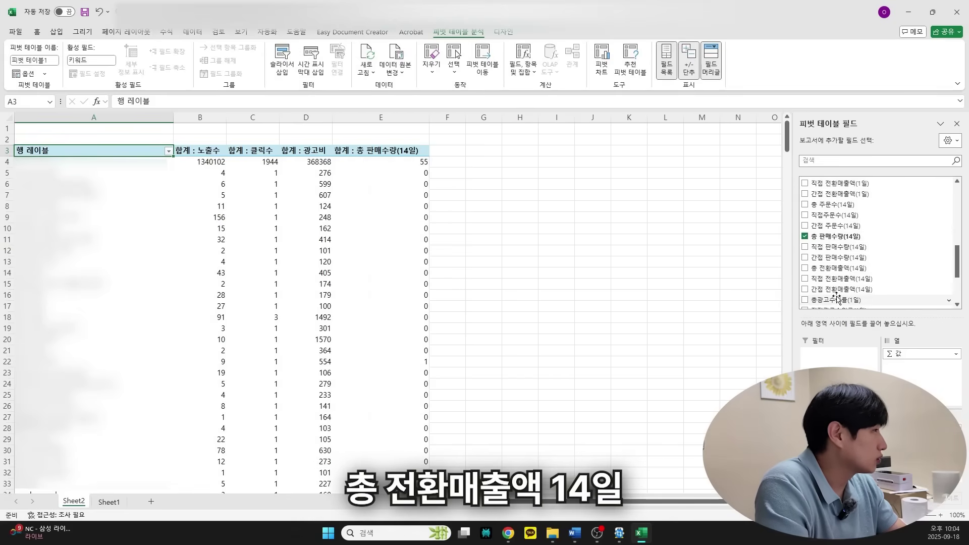
left_click(805, 268)
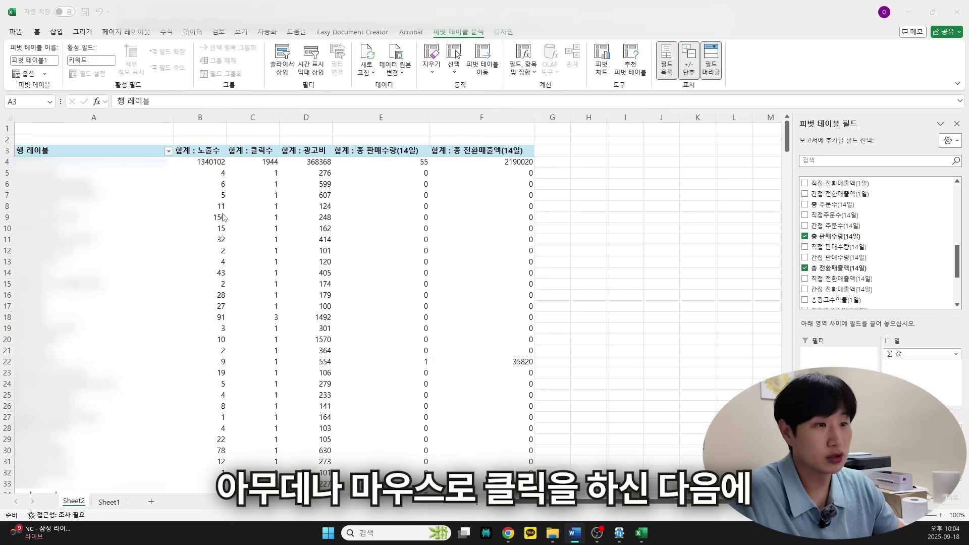
Step: Copy the whole pivot table and paste it as values into cell A1 of a new sheet
left_click(199, 217)
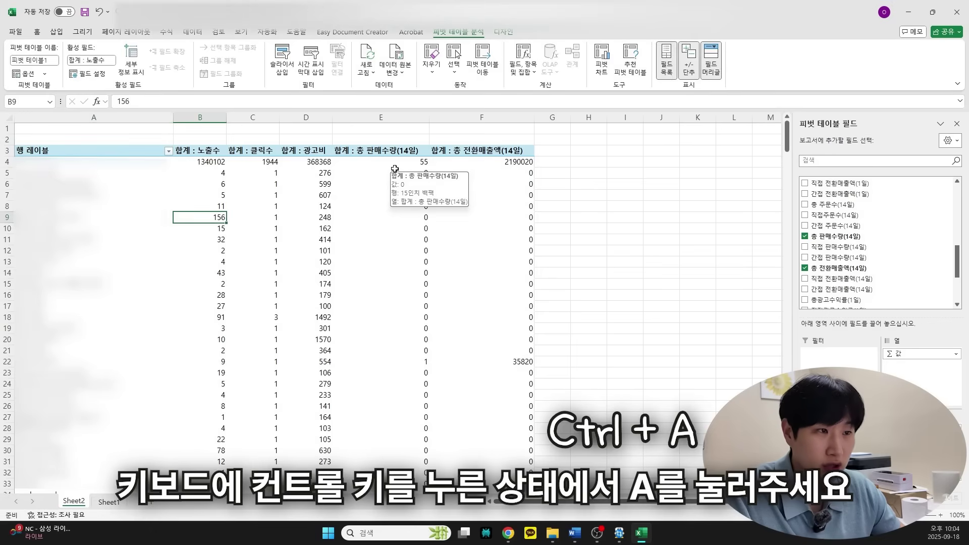
key("ctrl+a")
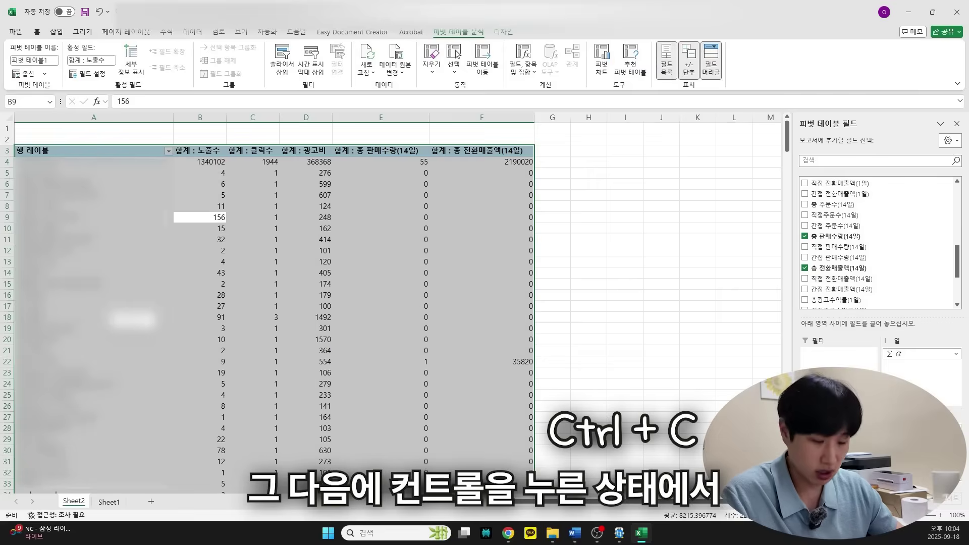
key("ctrl+c")
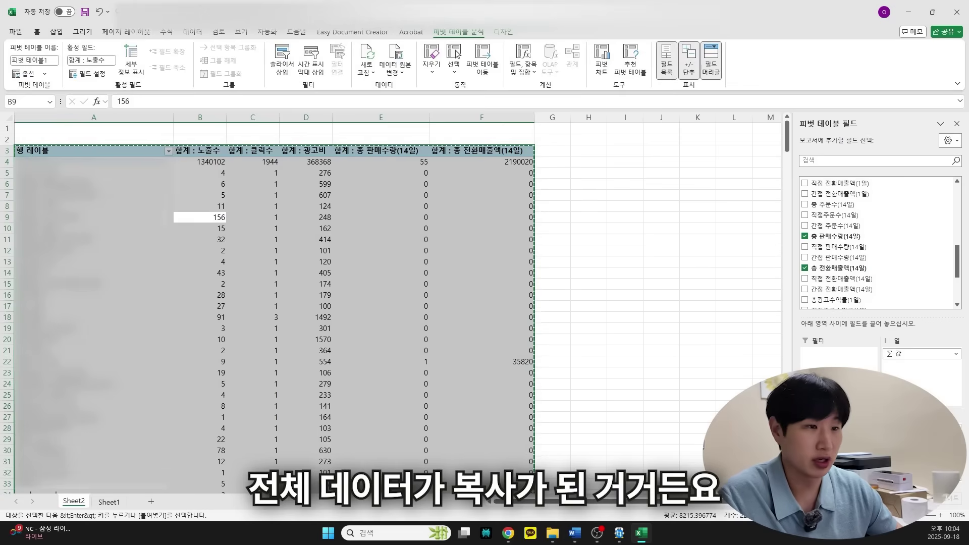
left_click(151, 502)
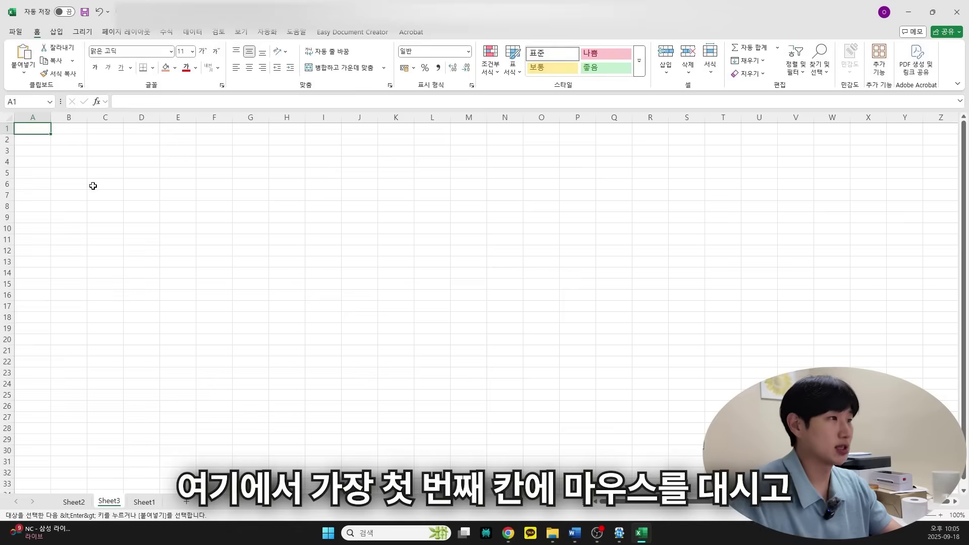
right_click(33, 128)
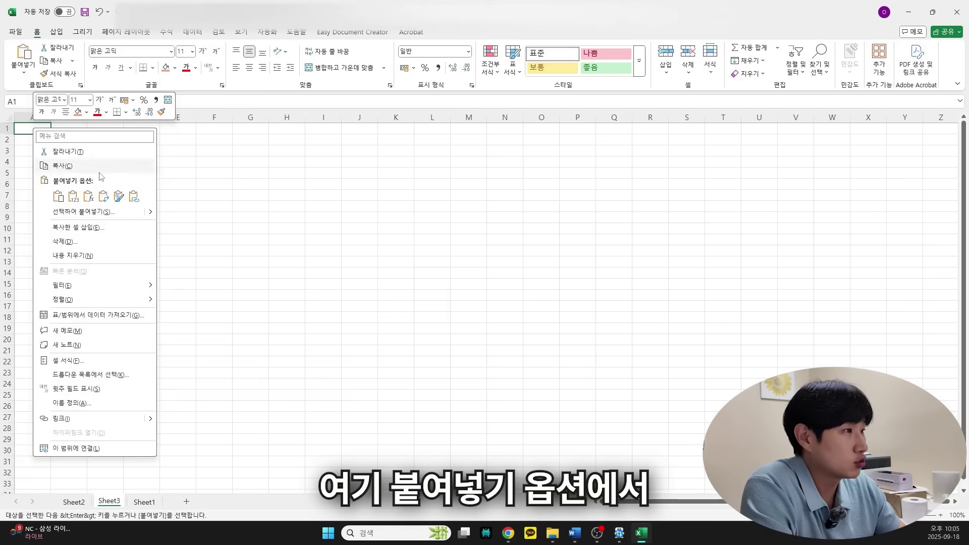
left_click(73, 196)
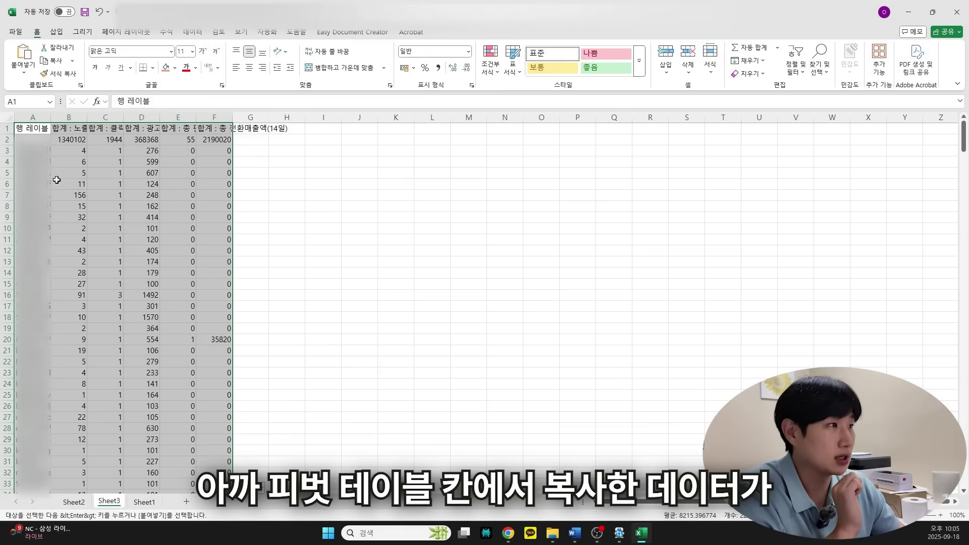
Step: Fit the widths of columns A through F in the pasted data sheet to their contents
key("alt+Tab")
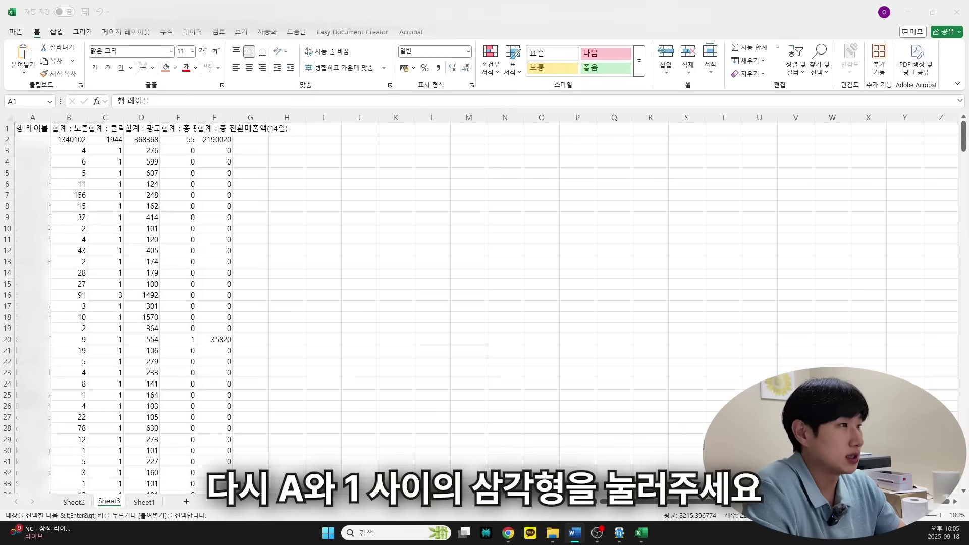
scroll(79, 122, "up", 7)
left_click(23, 125)
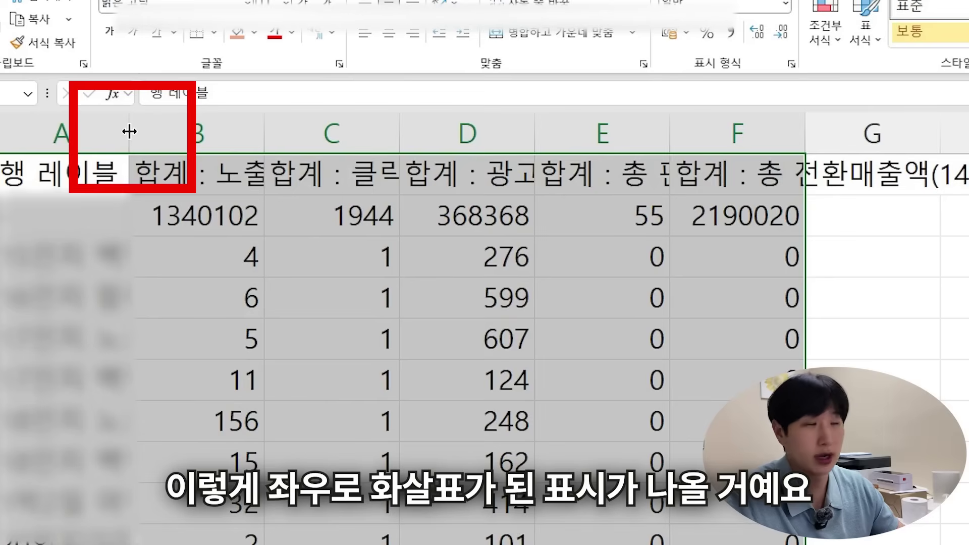
double_click(129, 131)
double_click(432, 126)
double_click(537, 127)
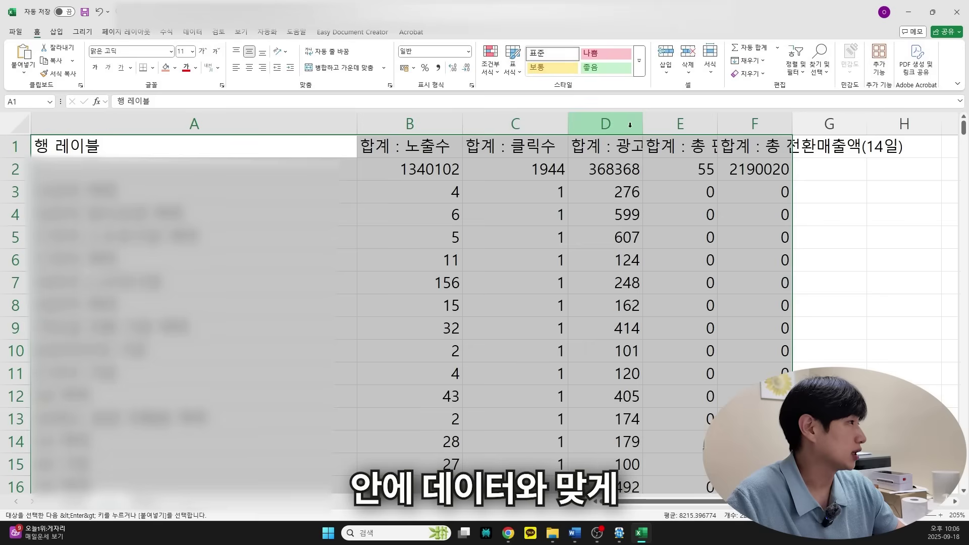
double_click(642, 124)
double_click(748, 124)
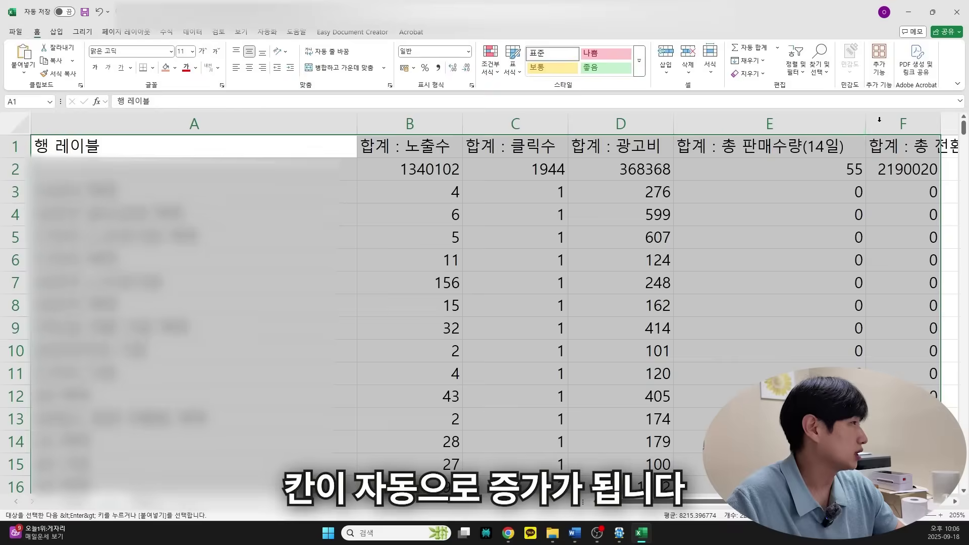
double_click(940, 123)
Step: Narrow the 행 레이블 column so that the six data columns fit in view together
scroll(398, 260, "down", 3, "ctrl")
left_click_drag(278, 121, 183, 121)
left_click(223, 209)
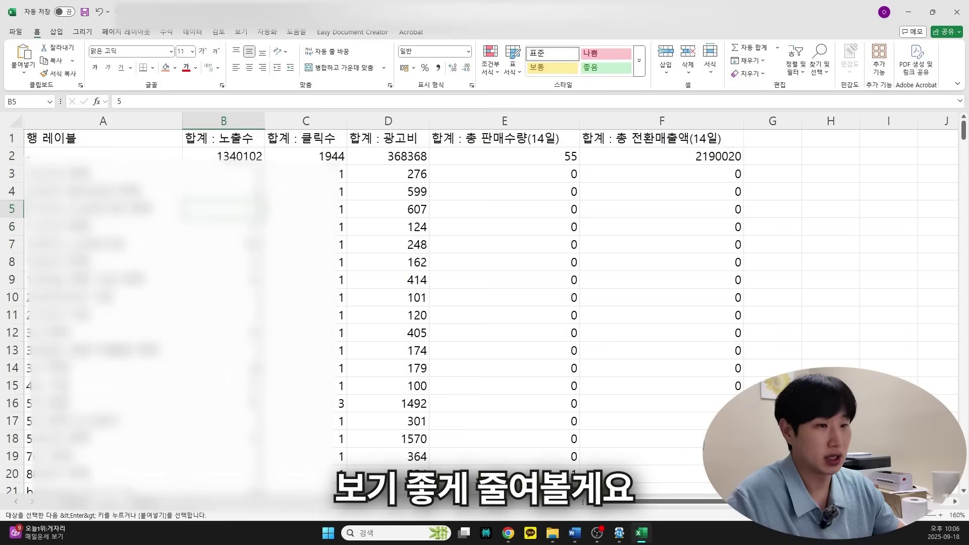
Step: Insert a blank column E before the 합계 : 총 판매수량(14일) column
left_click(470, 191)
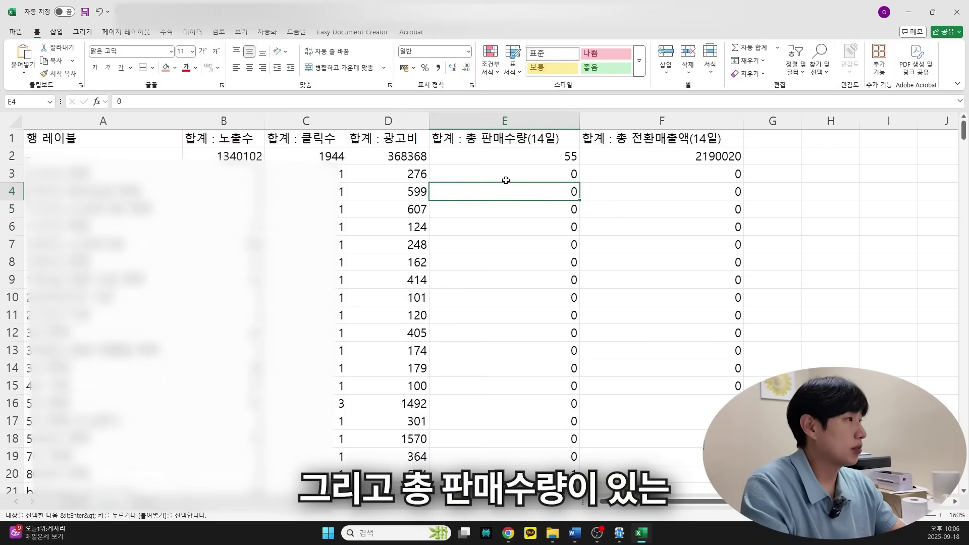
left_click(479, 121)
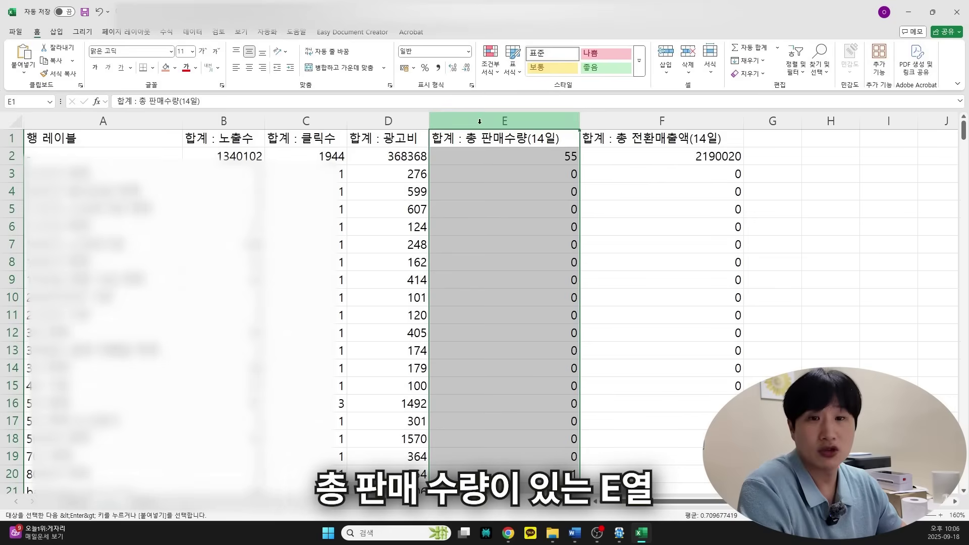
left_click_drag(479, 121, 490, 117)
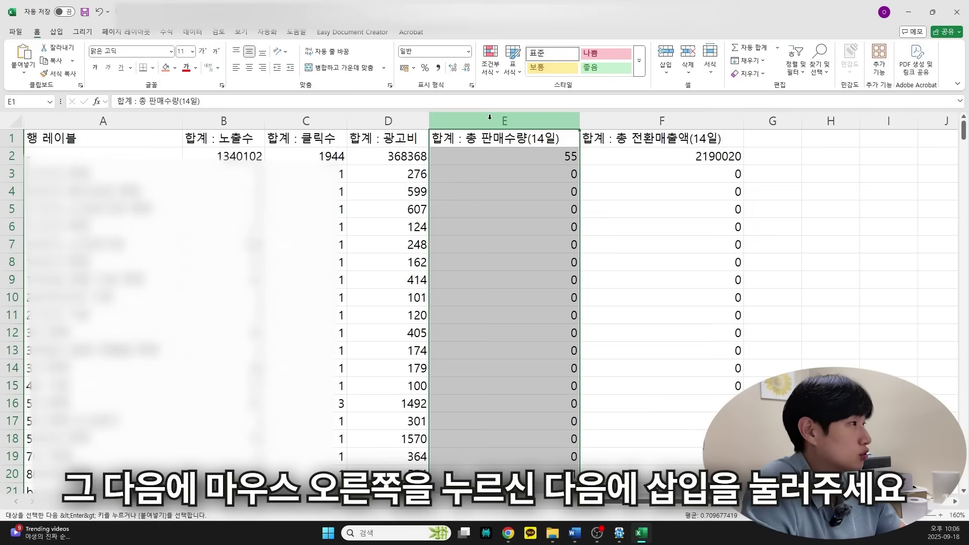
right_click(490, 117)
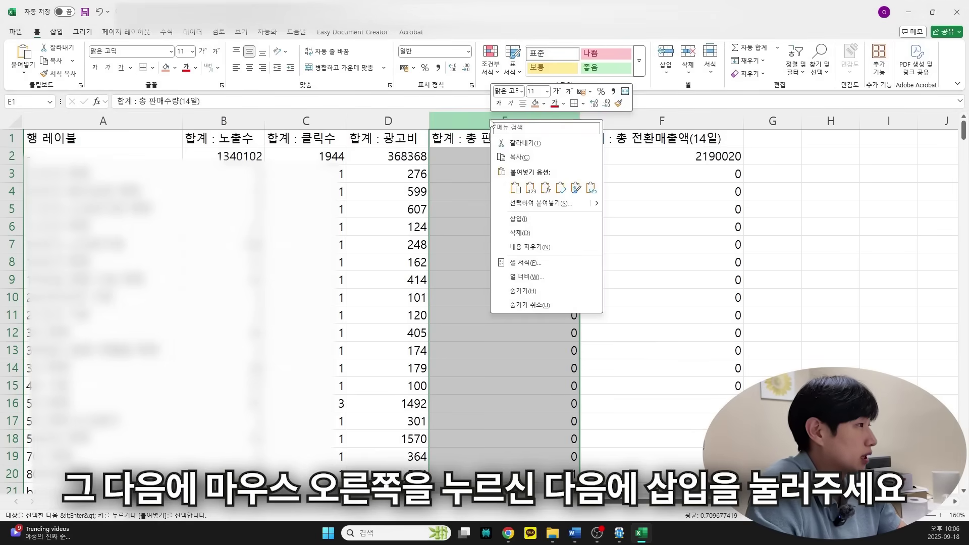
left_click(517, 219)
left_click_drag(470, 138, 461, 368)
left_click(459, 208)
Step: Enter the header 광고비(부가세) in cell E1 of the new column
left_click(457, 140)
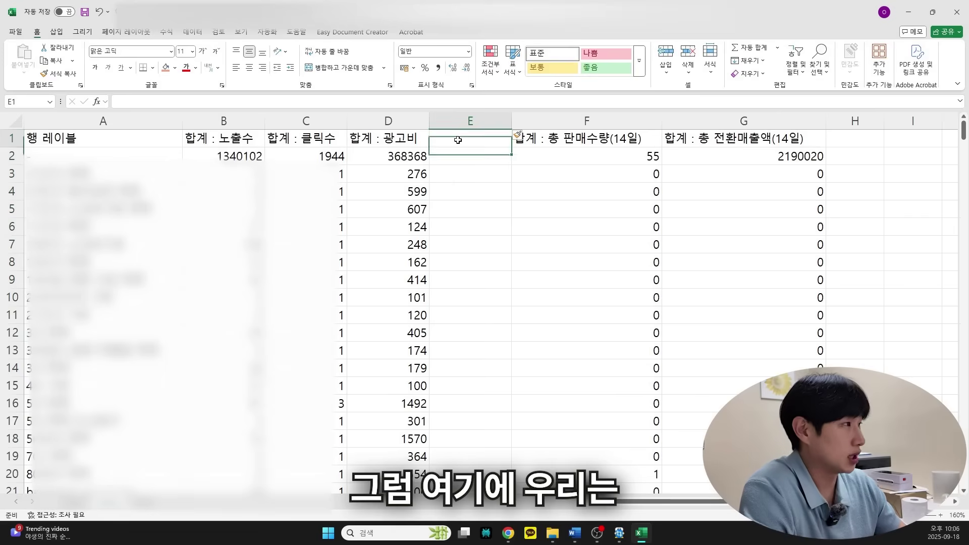
type("rhkd")
key("BackSpace")
key("BackSpace")
key("BackSpace")
key("BackSpace")
key("Hangul")
type("광고비(부가세)")
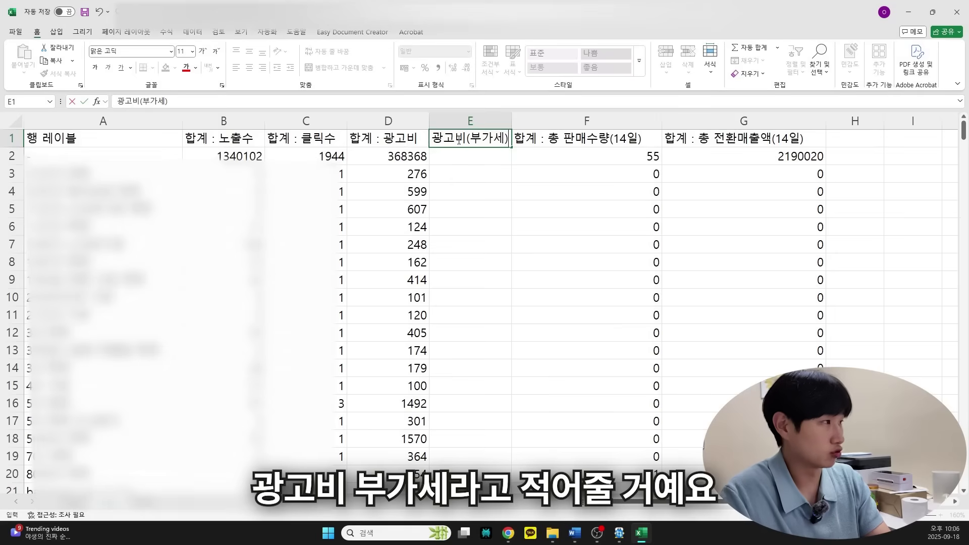
key("Return")
Step: Calculate the VAT-inclusive ad cost in cell E2 with the formula =D2*1.1
left_click(410, 152)
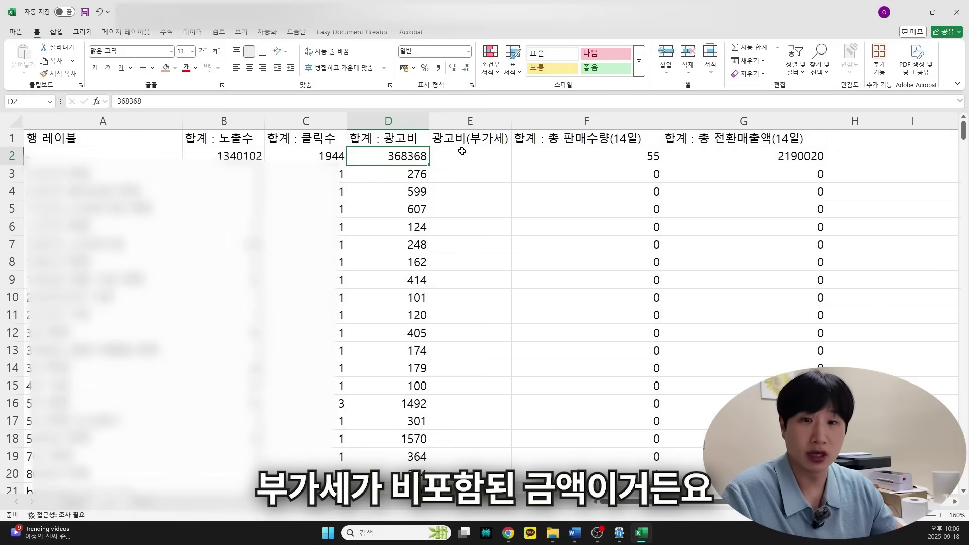
left_click(476, 157)
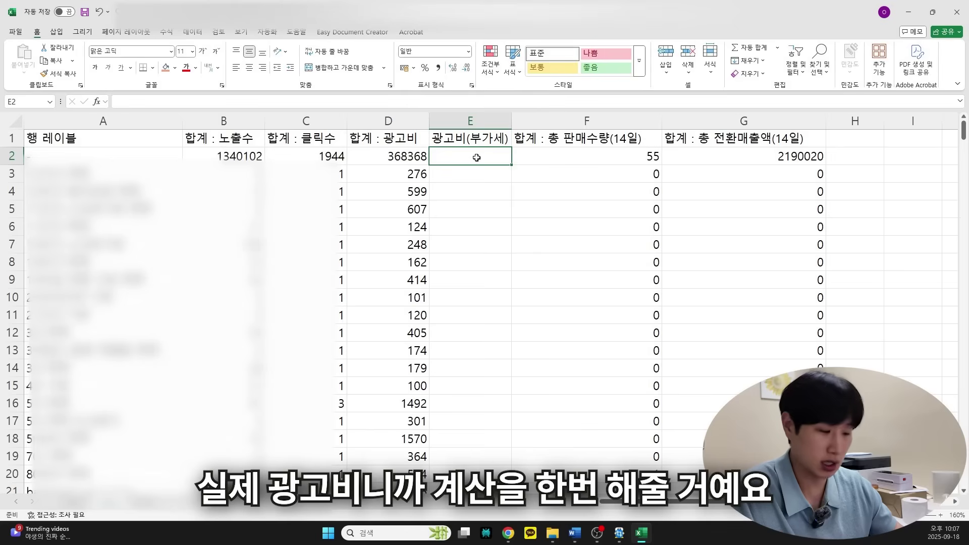
left_click(465, 142)
left_click(463, 157)
double_click(448, 159)
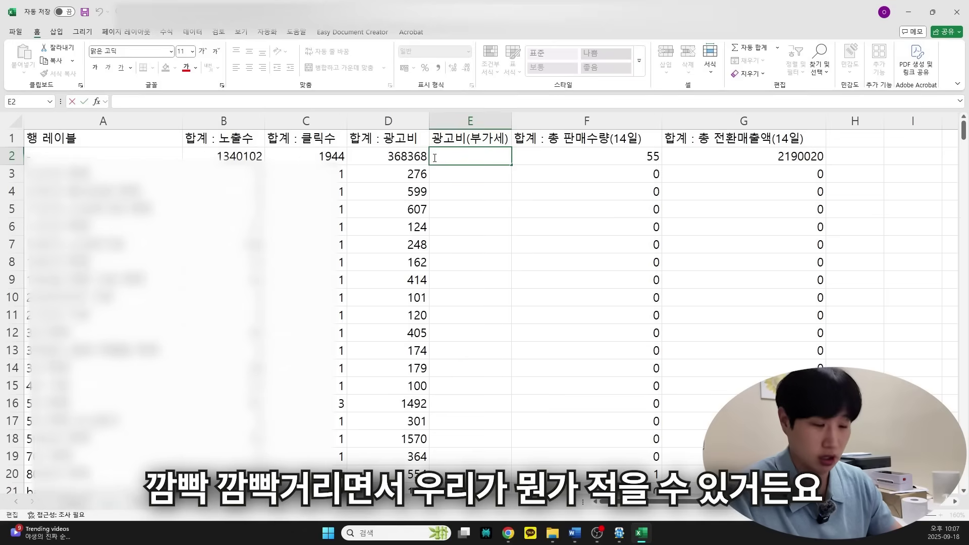
type("=")
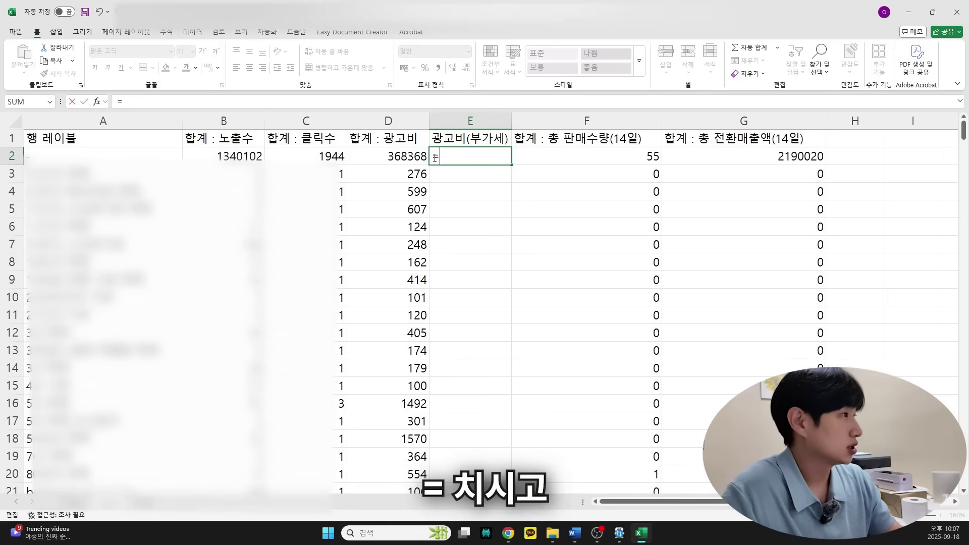
left_click(373, 159)
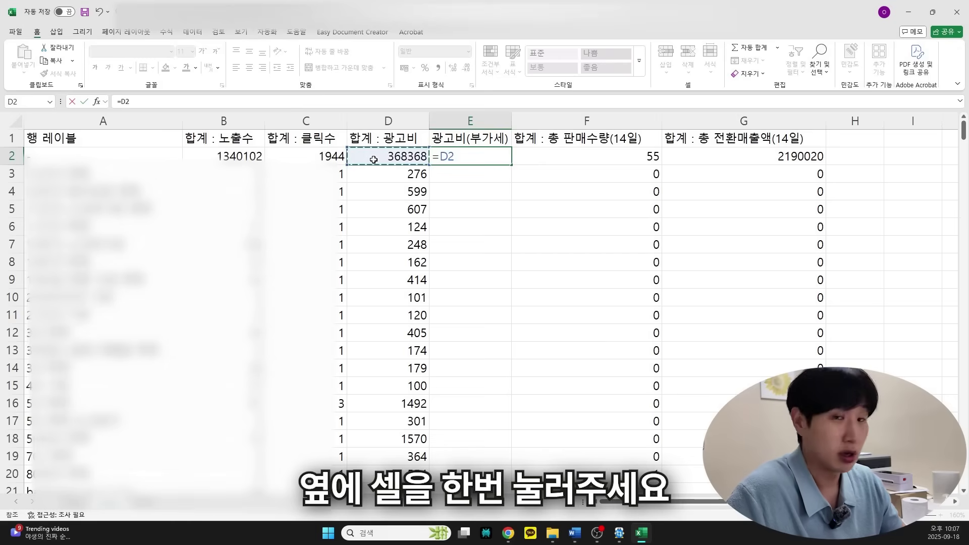
type("*")
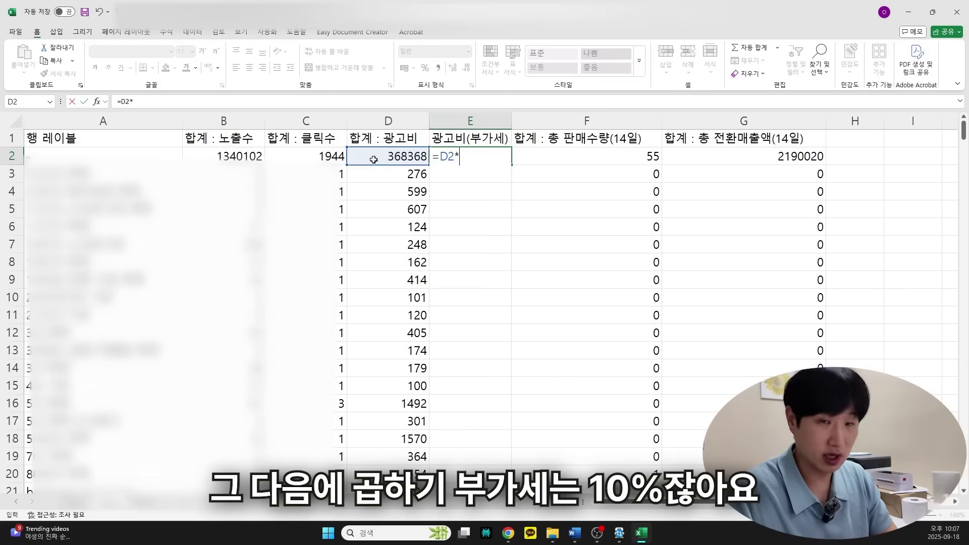
type("1.1")
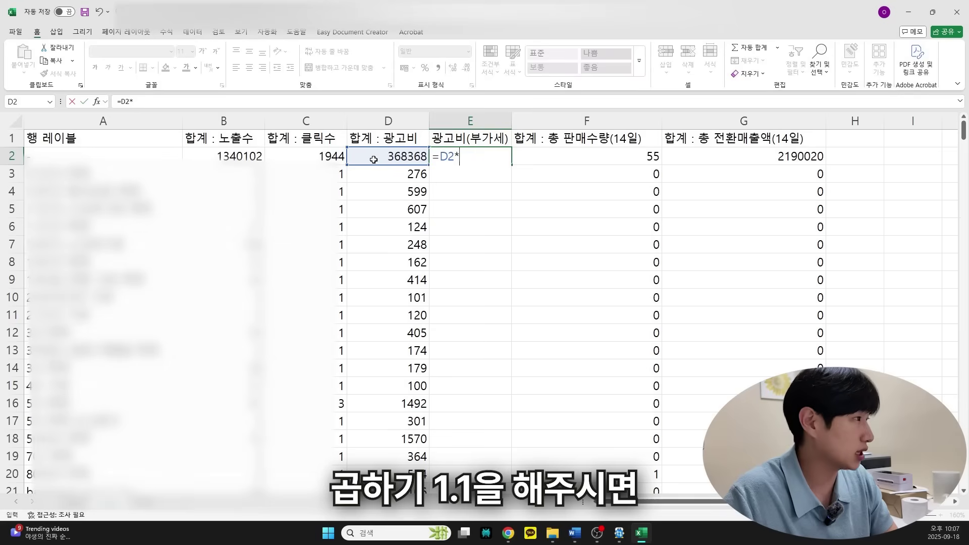
left_click(373, 159)
Step: Fill the E2 formula down the 광고비(부가세) column for all keyword rows
left_click(468, 157)
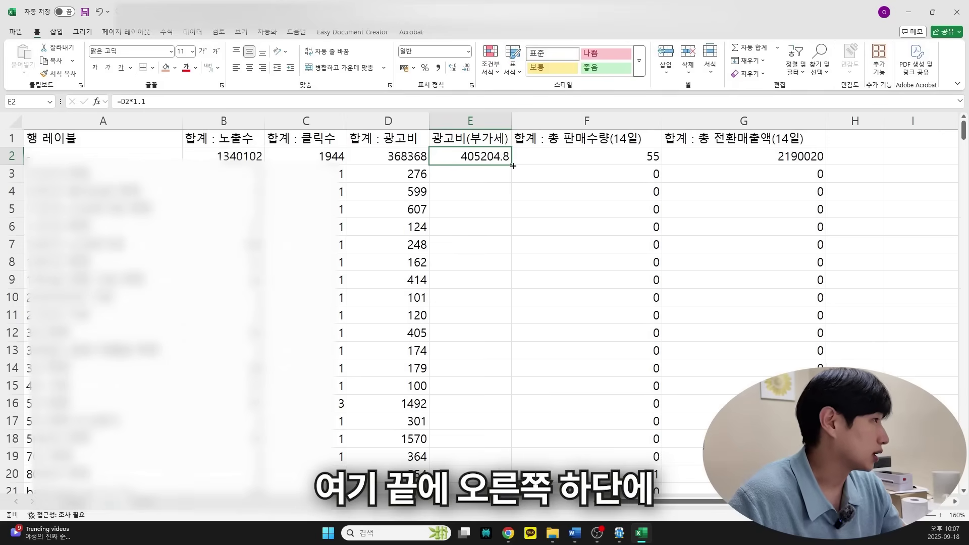
scroll(514, 167, "up", 1, "ctrl")
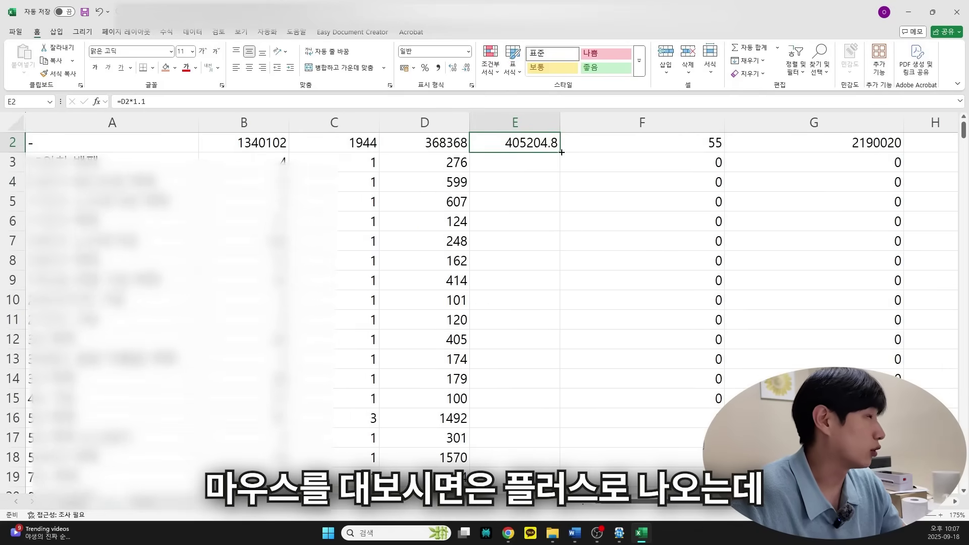
double_click(561, 151)
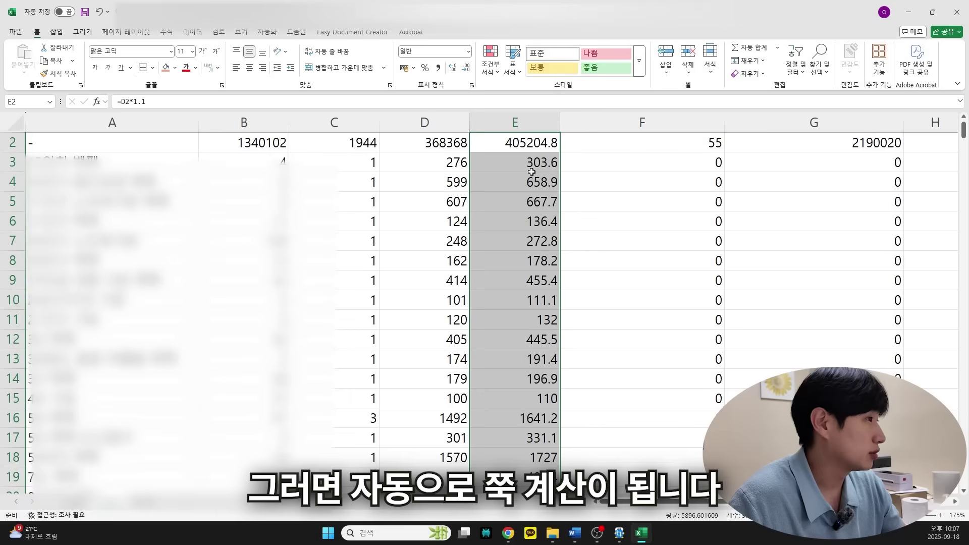
scroll(525, 174, "up", 1)
left_click(639, 195)
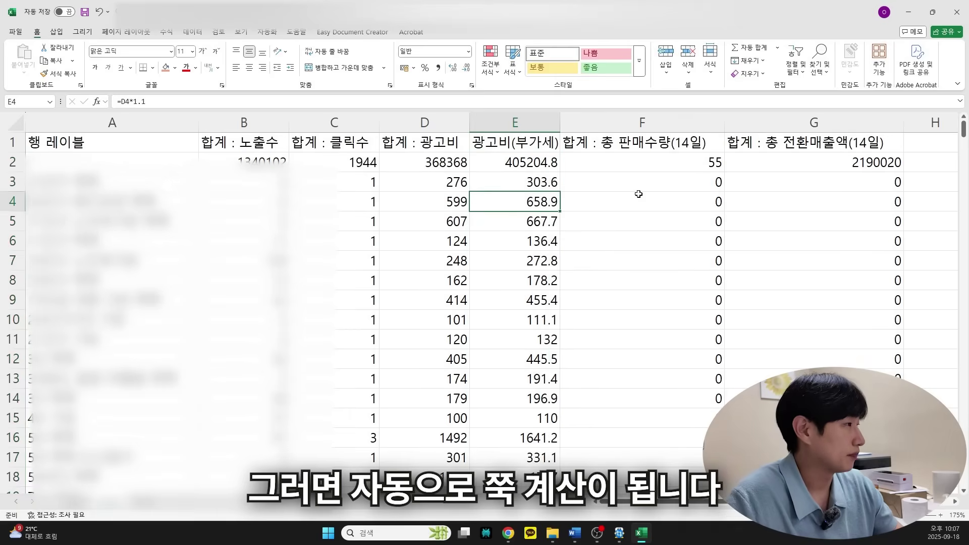
Step: Enter the headers 클릭률, 전환률, CPC단가 and 광고효율 in cells H1 through K1
scroll(675, 184, "right", 5)
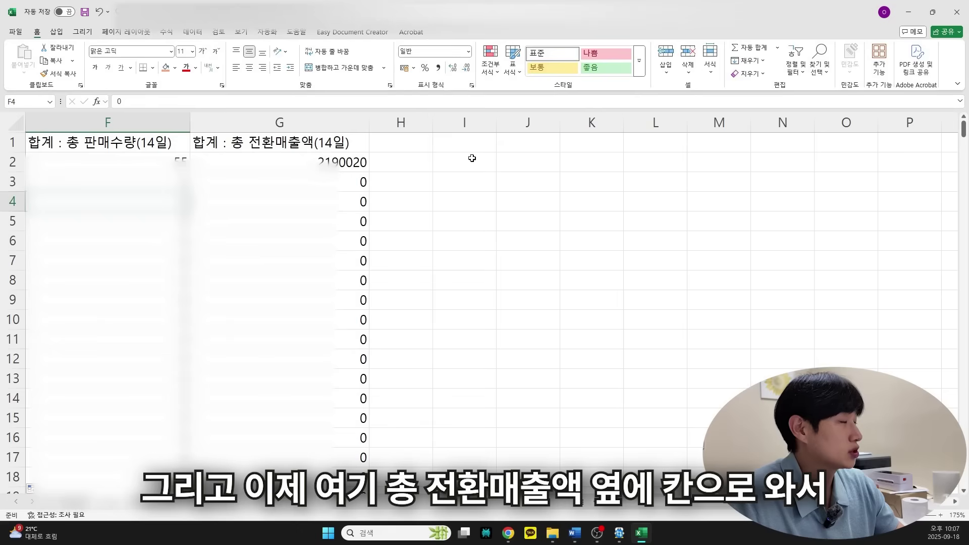
left_click(408, 148)
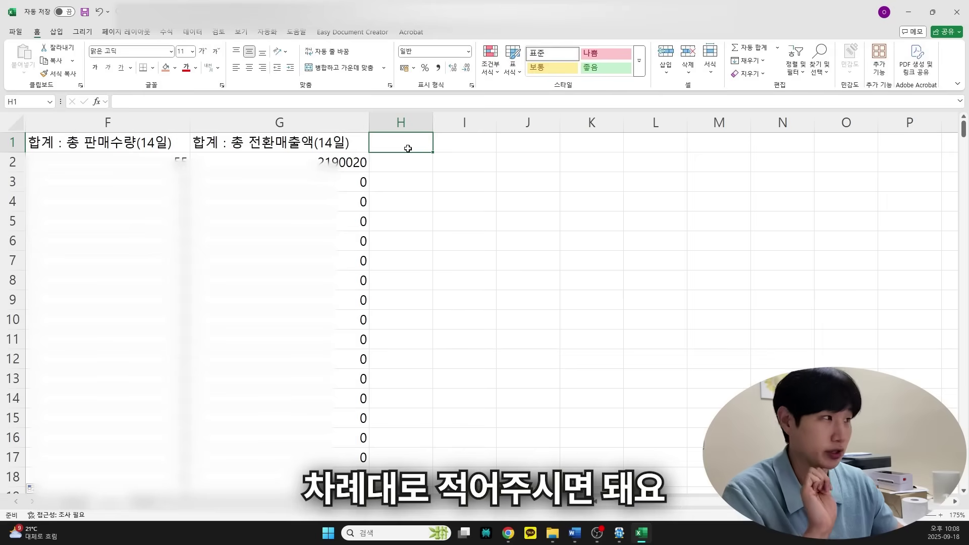
type("클릭률")
key("Tab")
type("전환률")
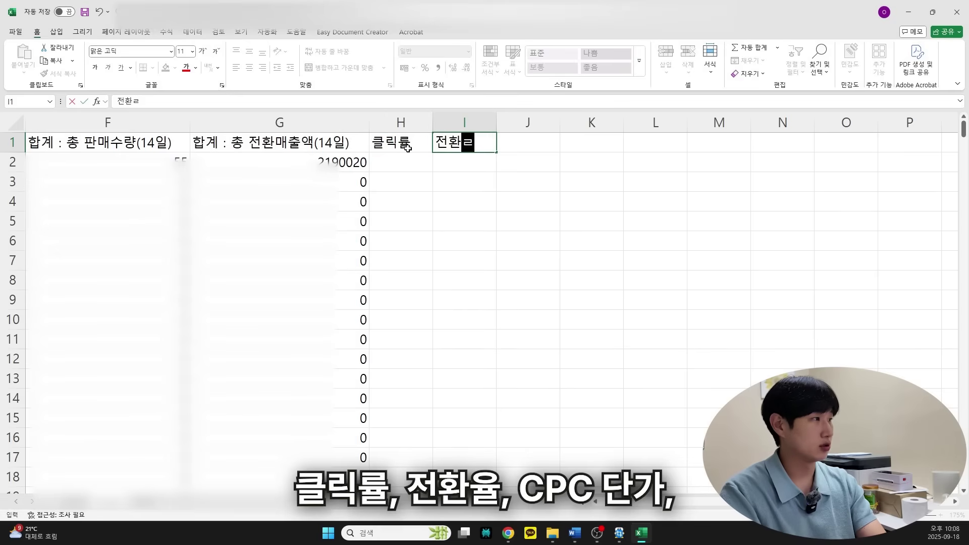
key("Tab")
type("CPC단가")
key("Tab")
type("광")
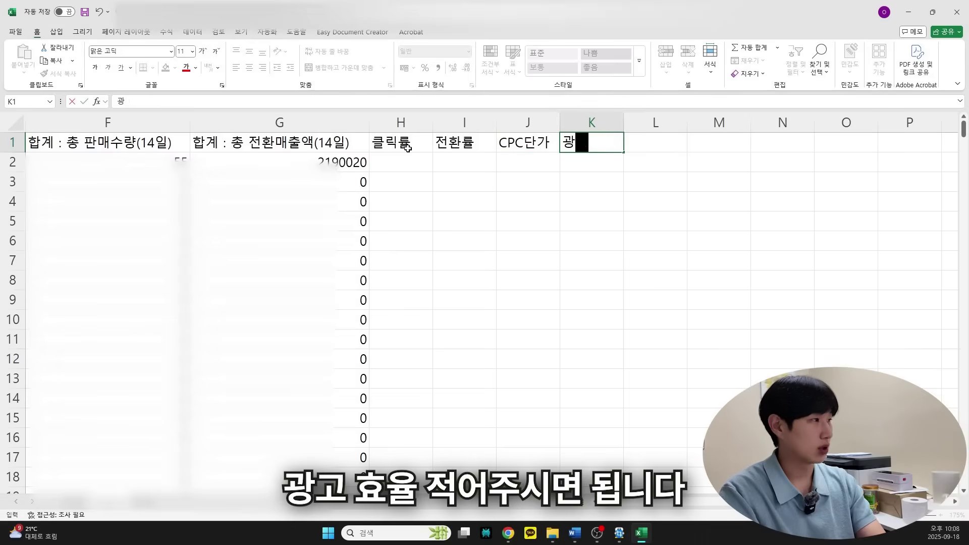
type("고횽율")
key("Return")
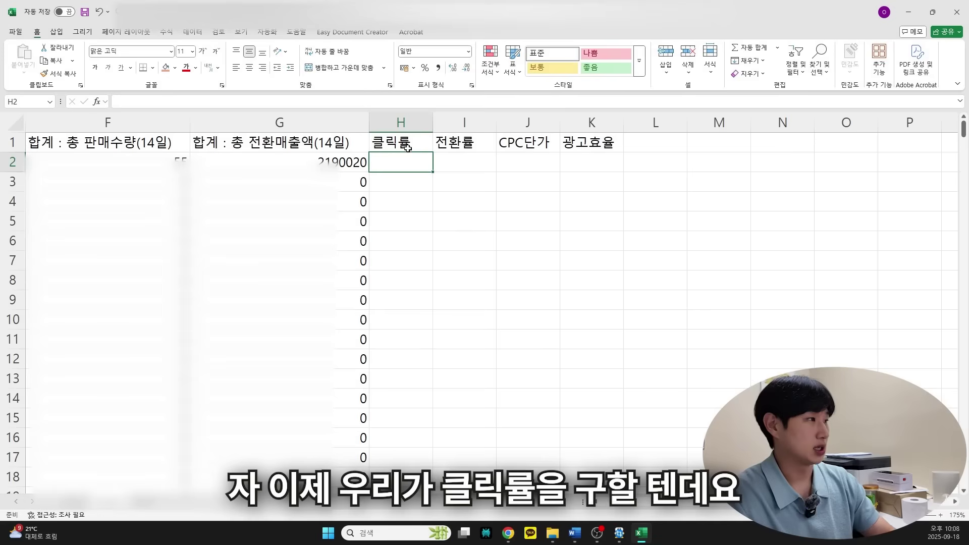
Step: Calculate 클릭률 in cell H2 as clicks divided by impressions, =C2/B2, and fill the formula down the column
scroll(365, 203, "down", 1)
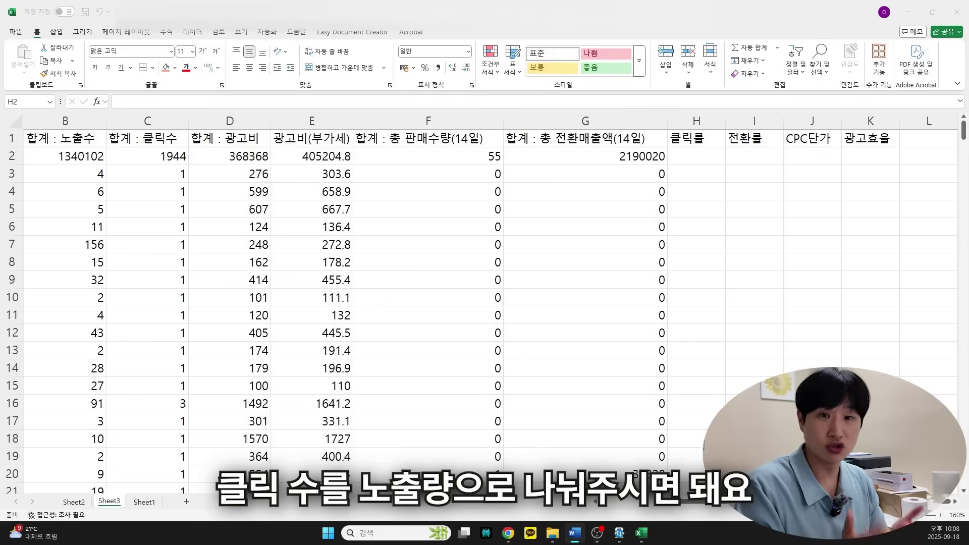
double_click(702, 156)
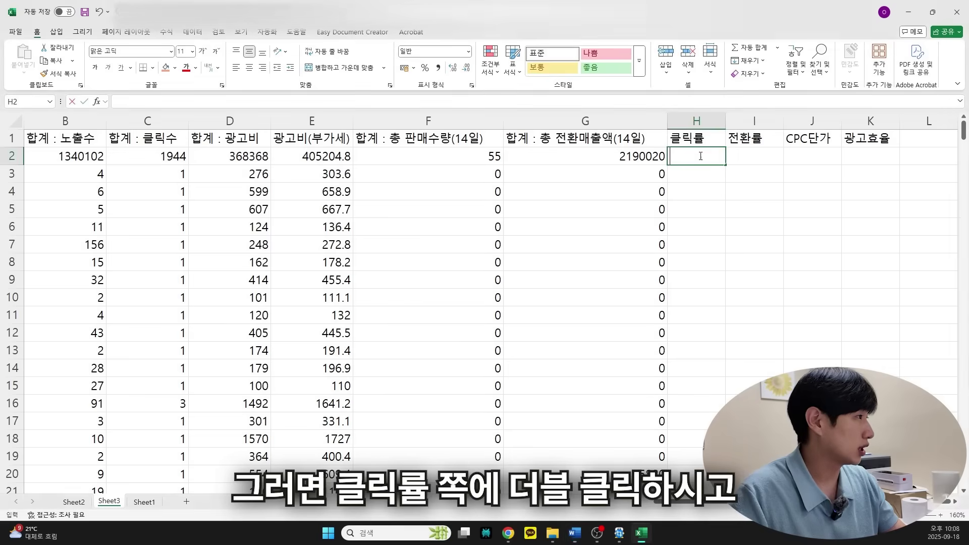
type("=")
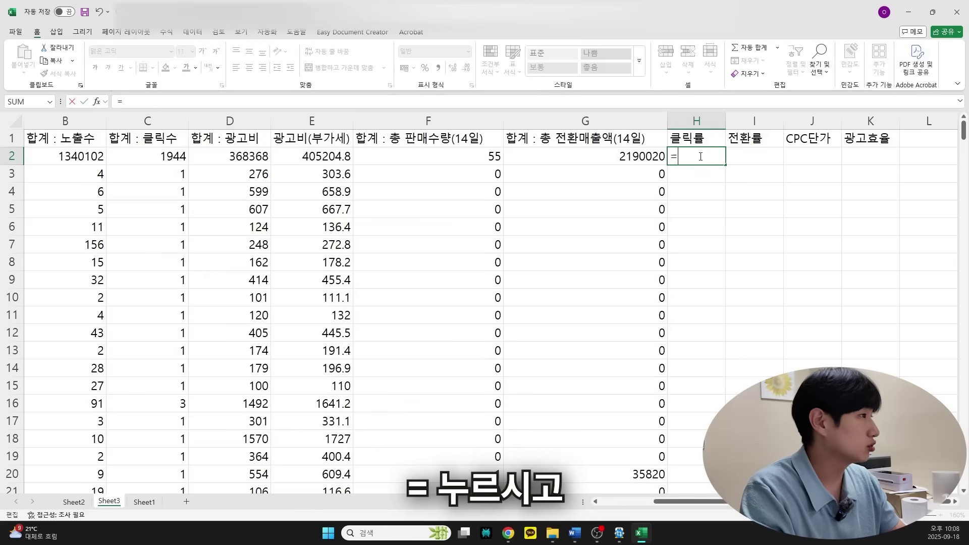
left_click(154, 154)
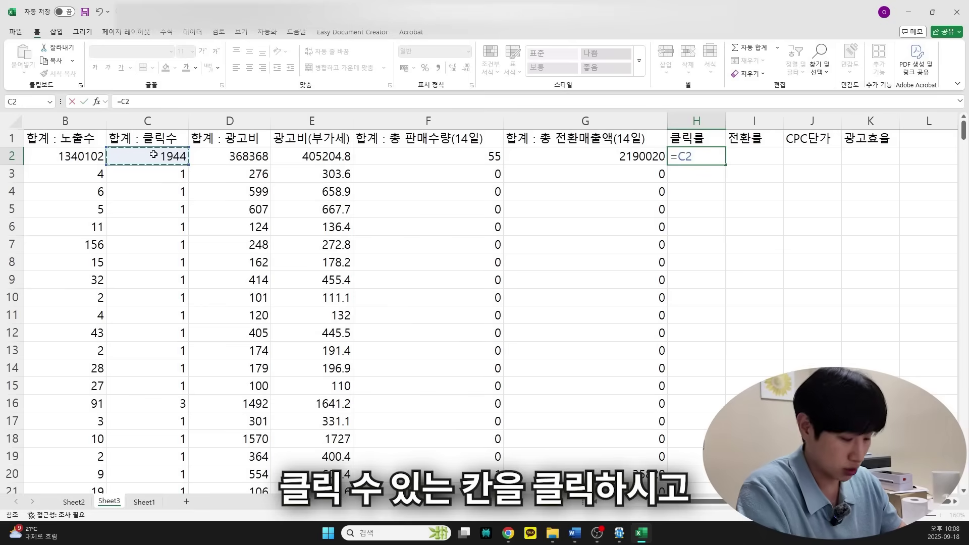
type("/")
left_click(75, 158)
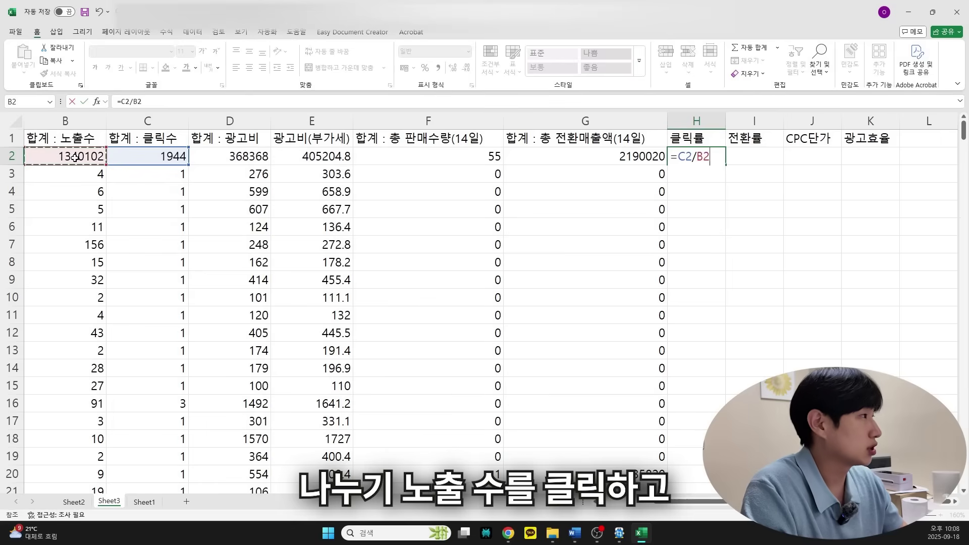
key("Return")
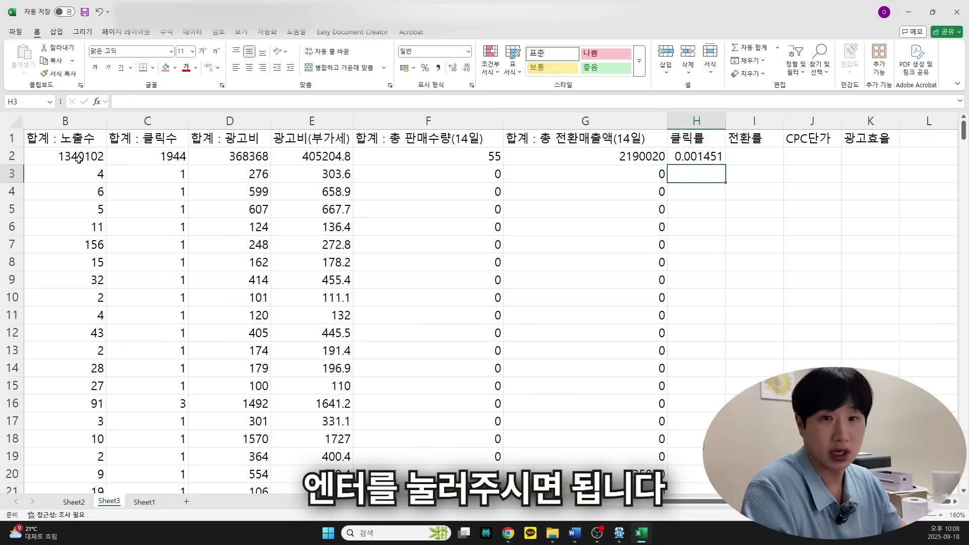
left_click(702, 151)
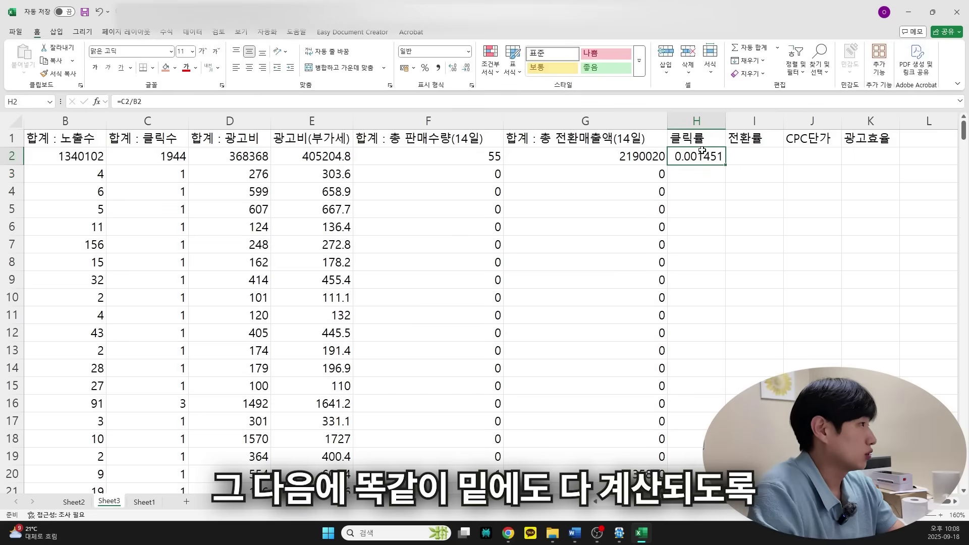
double_click(726, 165)
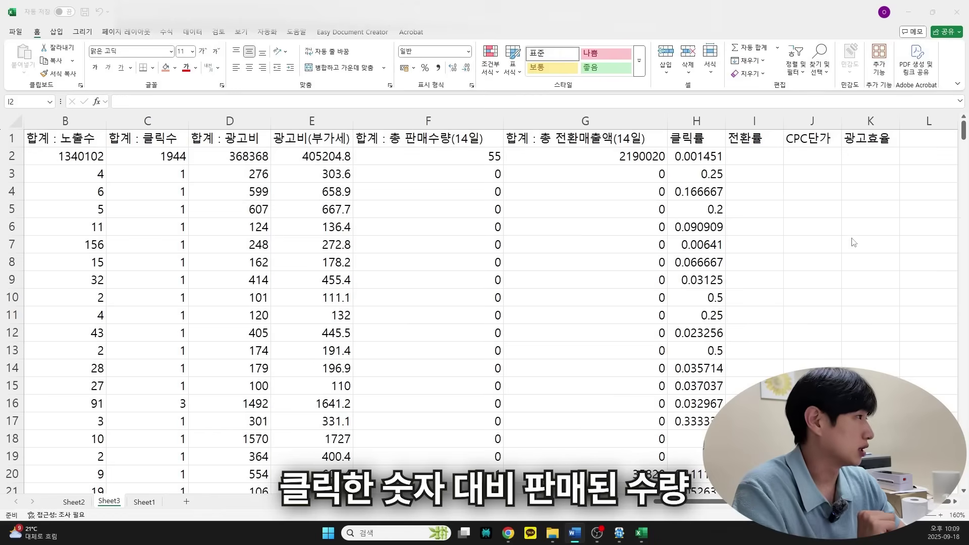
Step: Calculate 전환률 in cell I2 as sales quantity divided by clicks, =F2/C2, and fill the formula down the column
double_click(759, 160)
type("=")
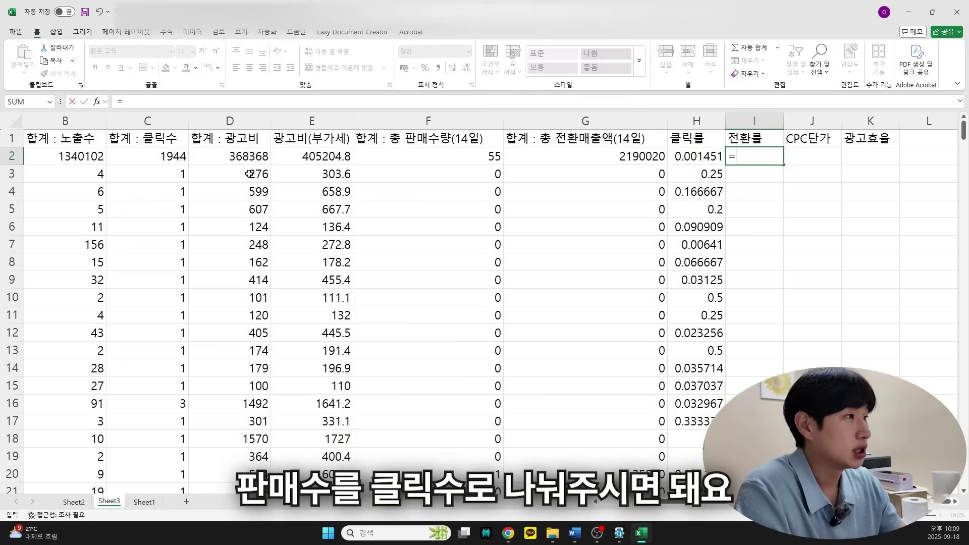
left_click(460, 157)
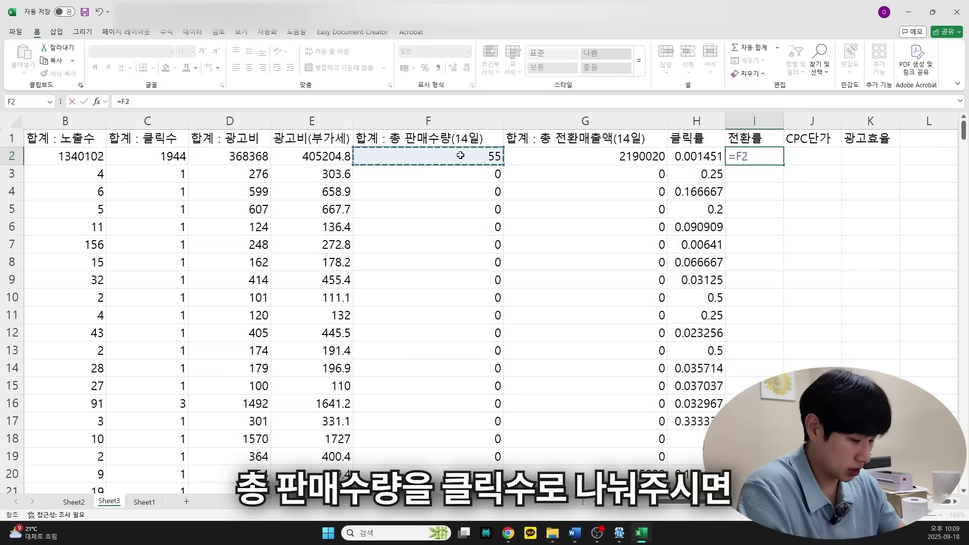
type("/")
left_click(167, 156)
key("Return")
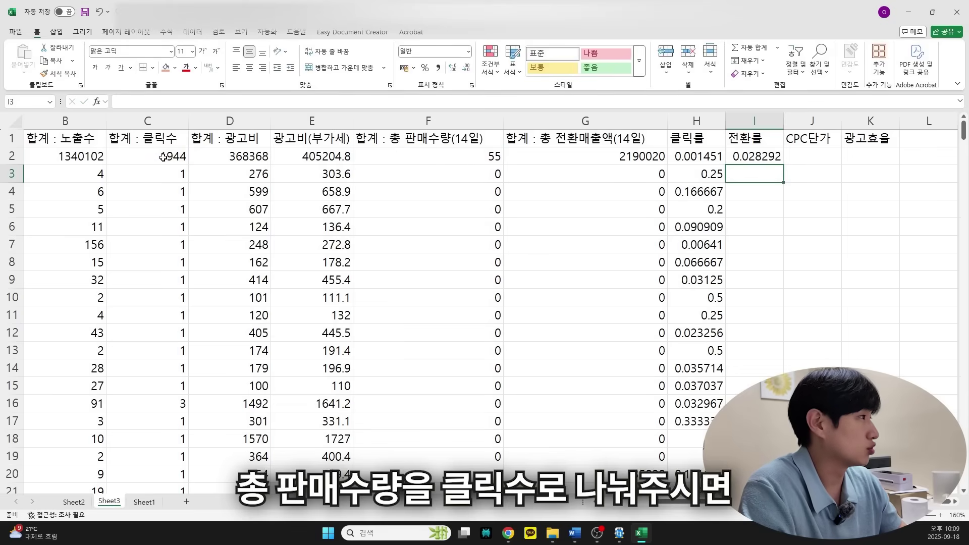
left_click(760, 156)
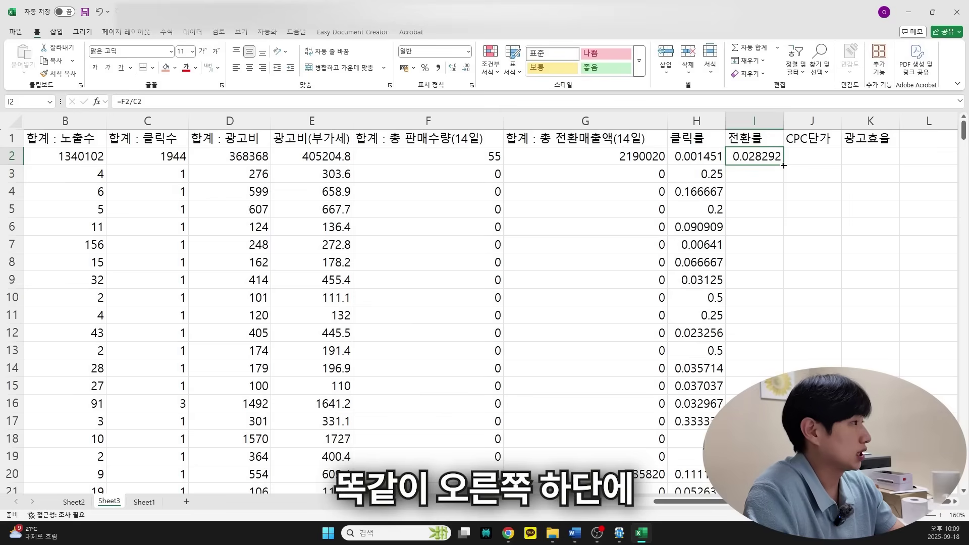
double_click(783, 165)
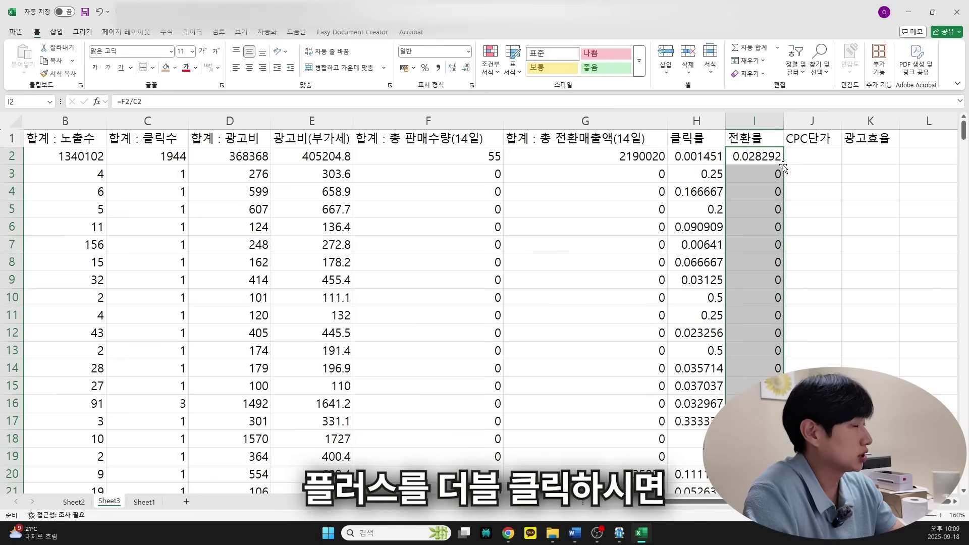
Step: Calculate CPC단가 in cell J2 as VAT-inclusive ad cost divided by clicks, =E2/C2, and fill the formula down the column
scroll(755, 161, "right", 1)
left_click(742, 157)
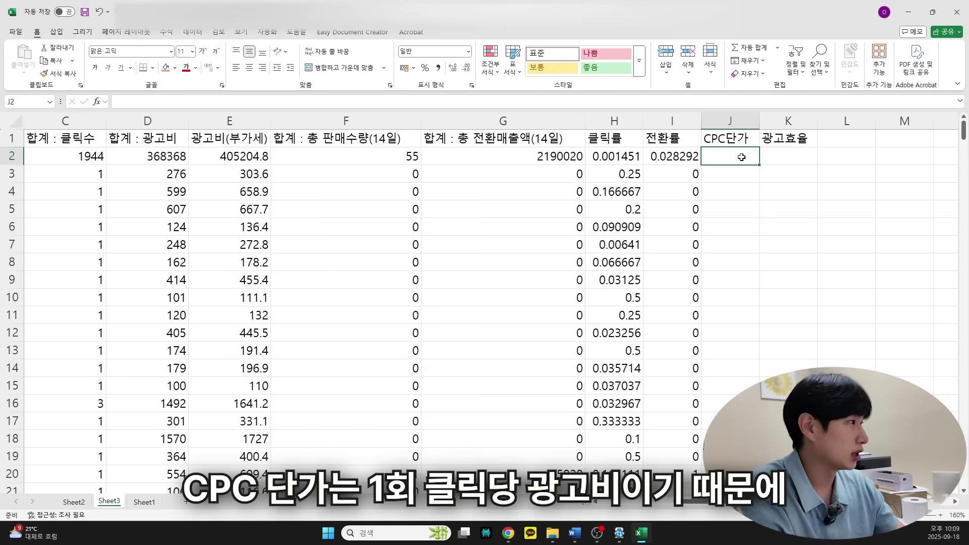
type("=")
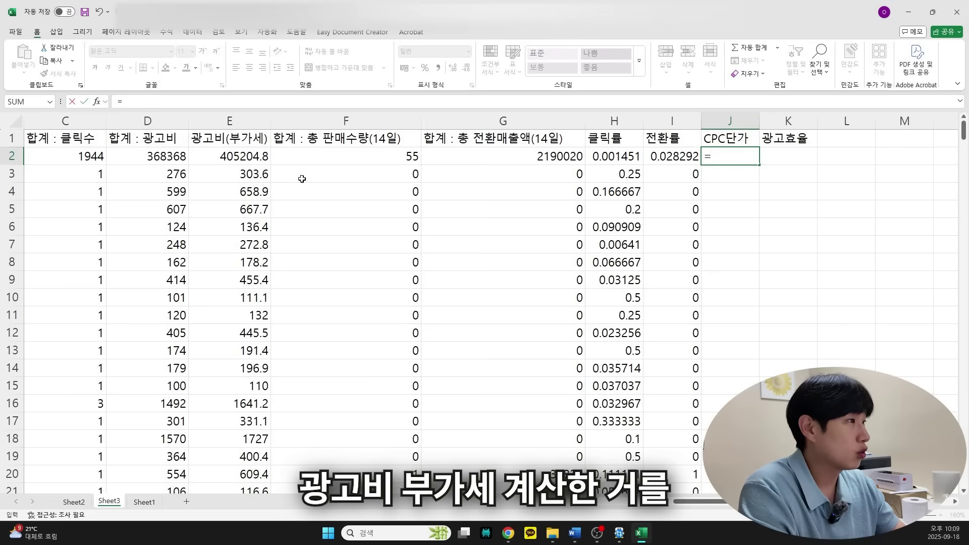
left_click(235, 156)
type("/")
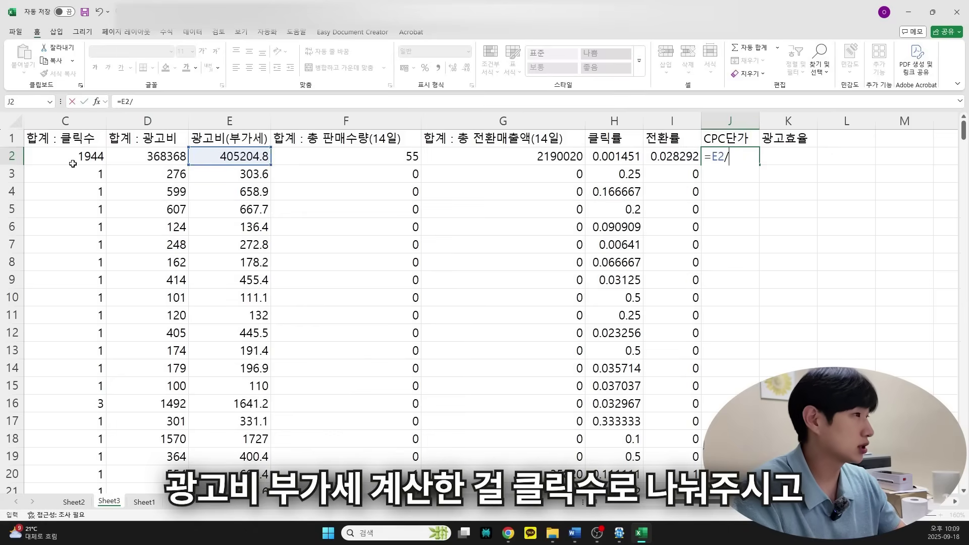
left_click(73, 160)
key("Return")
left_click(756, 161)
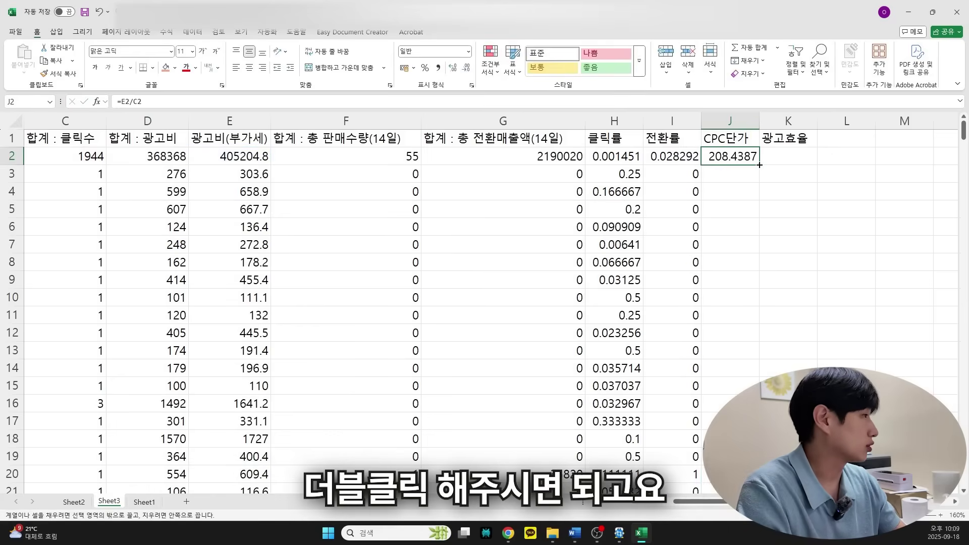
double_click(759, 165)
Step: Calculate 광고효율 in cell K2 as total conversion sales divided by VAT-inclusive ad cost, =G2/E2, and fill the formula down the column
left_click(793, 156)
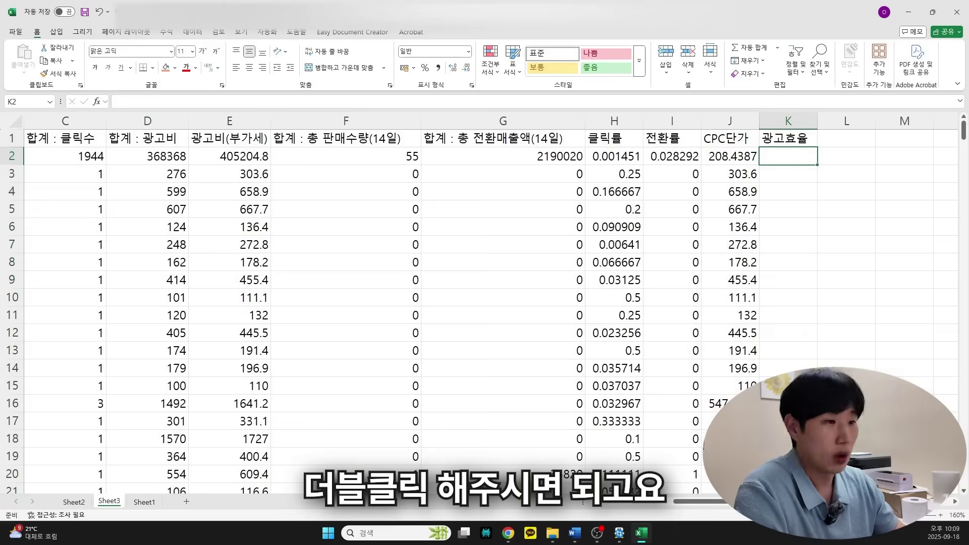
key("alt+Tab")
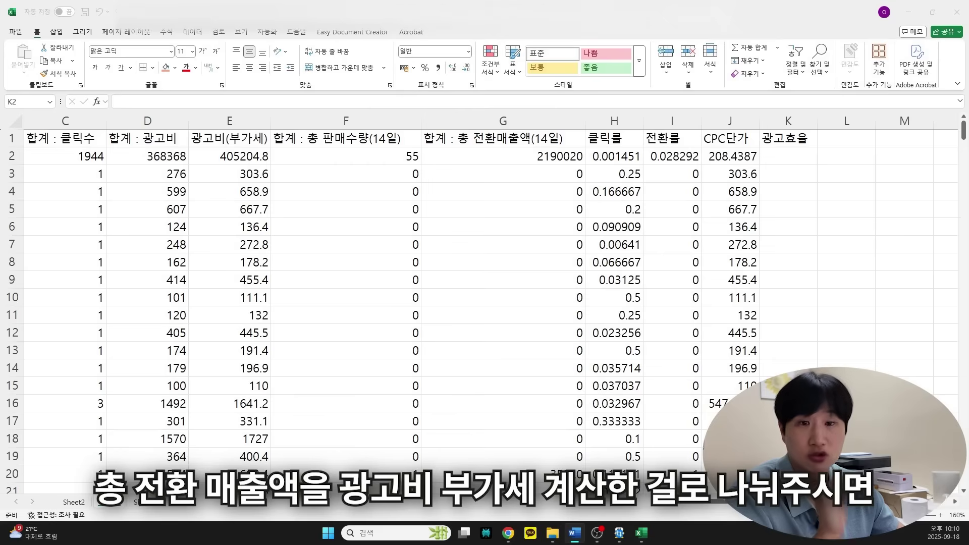
type("=")
type("/")
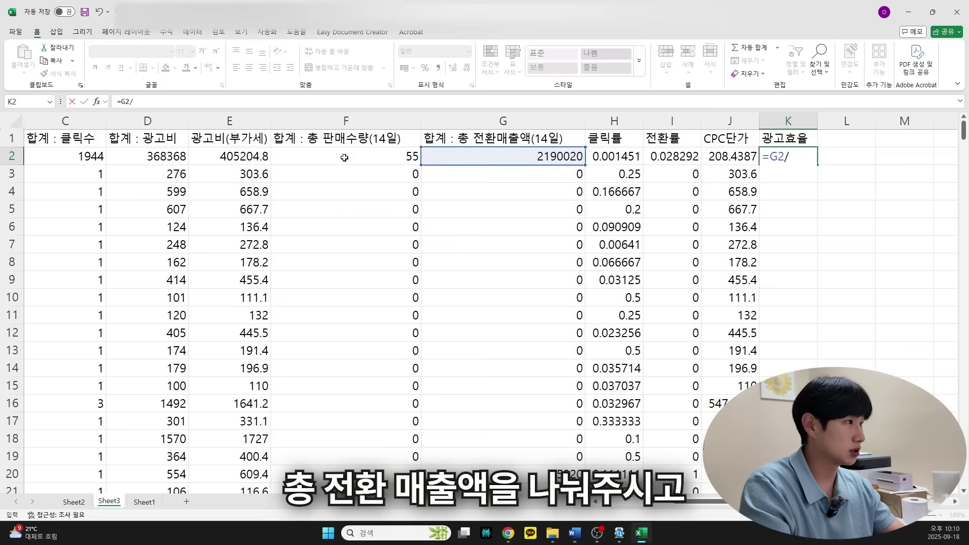
left_click(250, 156)
key("Return")
left_click(795, 158)
double_click(816, 165)
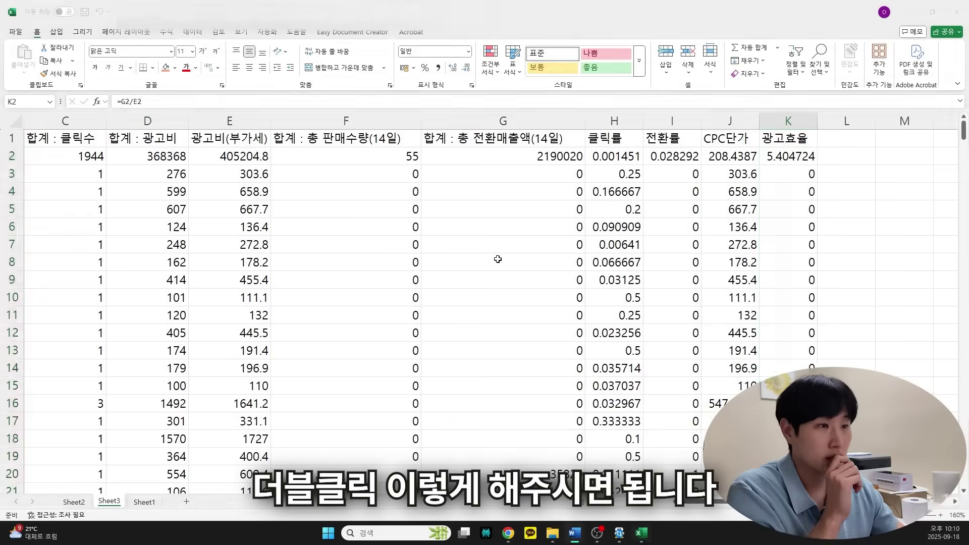
Step: Shade the 클릭률, 전환률 and 광고효율 header cells with an orange fill
left_click(552, 225)
left_click(614, 138)
left_click(671, 137, "ctrl")
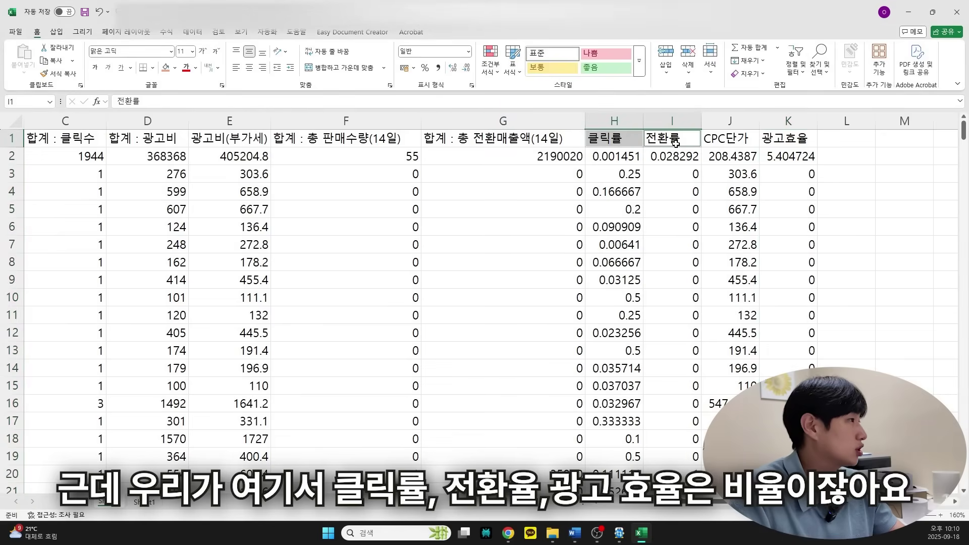
left_click(789, 138, "ctrl")
left_click(166, 67)
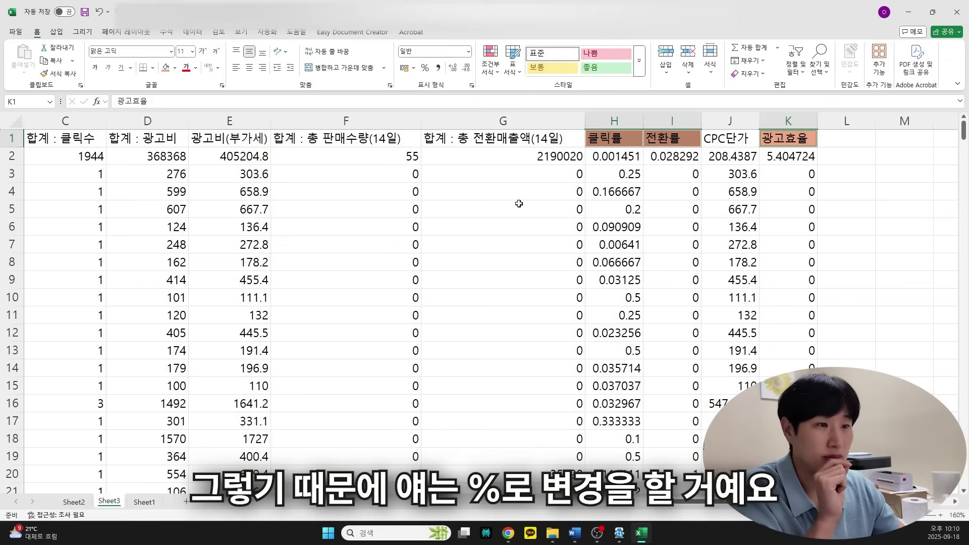
Step: Format the 클릭률, 전환률 and 광고효율 columns (H, I and K) as percentages
left_click(606, 189)
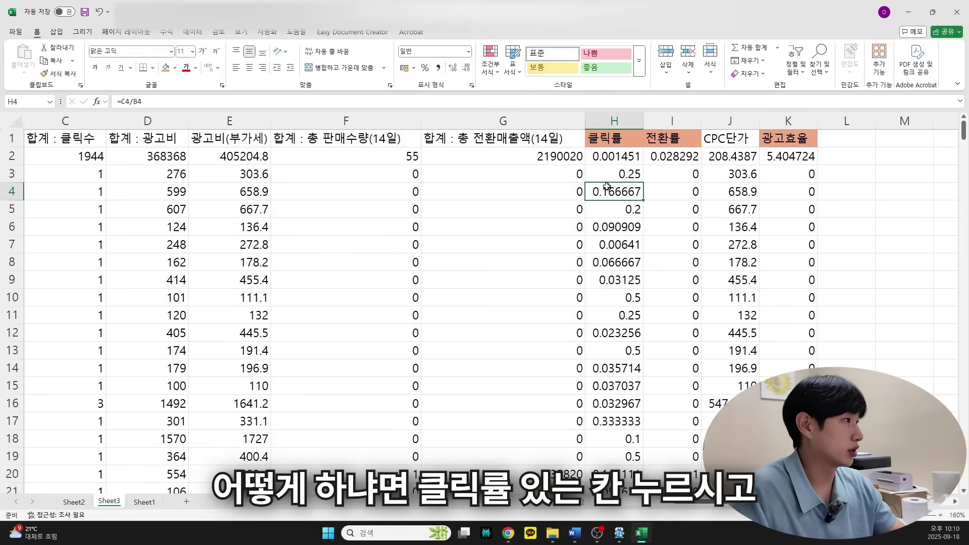
left_click(615, 121)
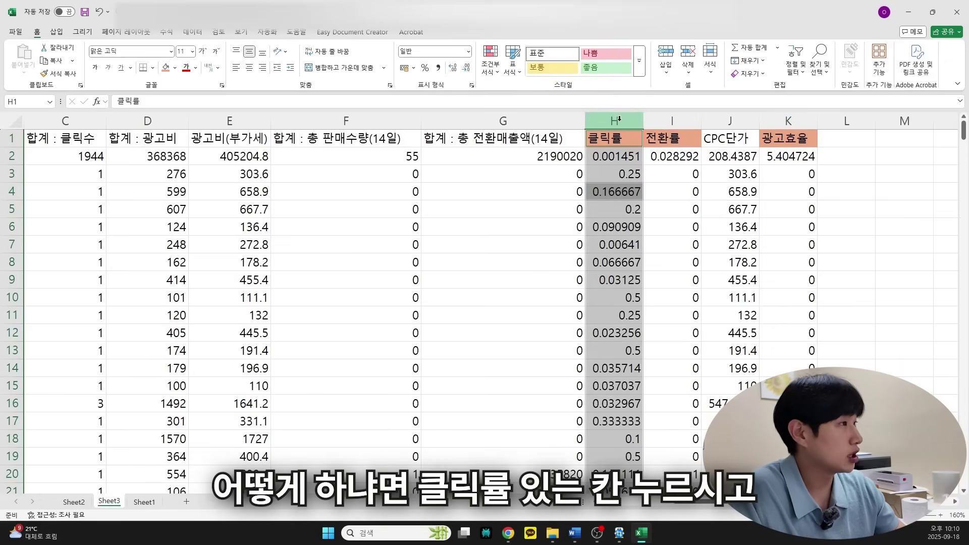
left_click(425, 68)
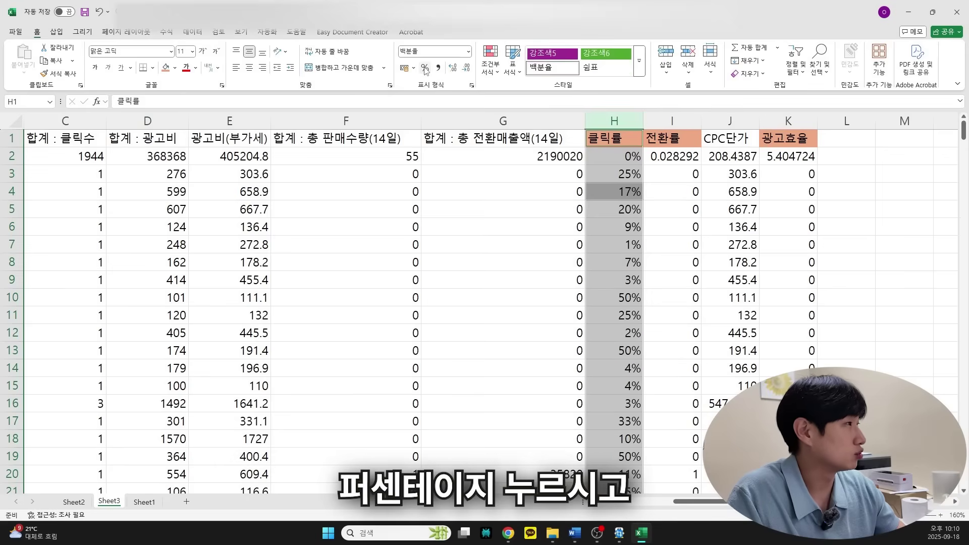
left_click(672, 122)
left_click(425, 67)
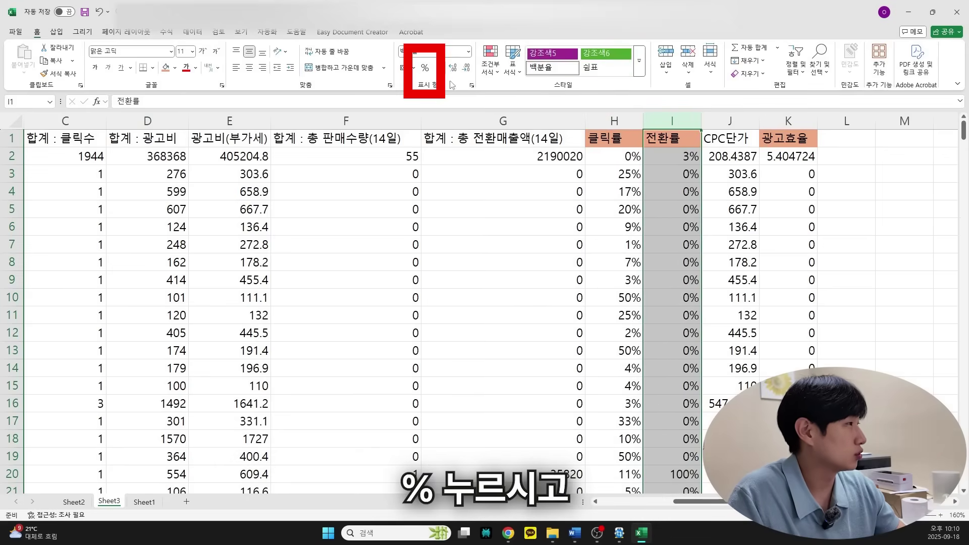
left_click(794, 129)
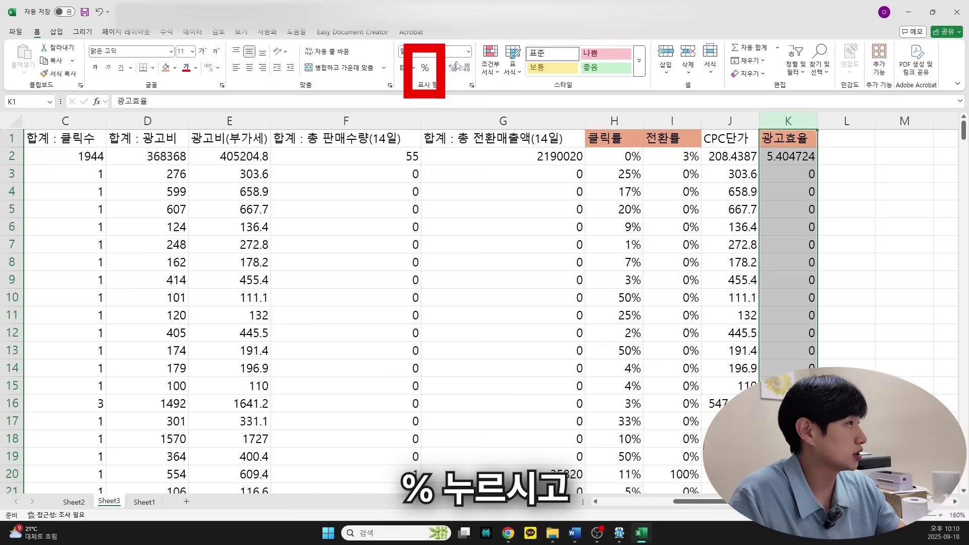
left_click(426, 67)
Step: Show the 클릭률 and 전환률 percentages in columns H and I with two decimal places
left_click(628, 160)
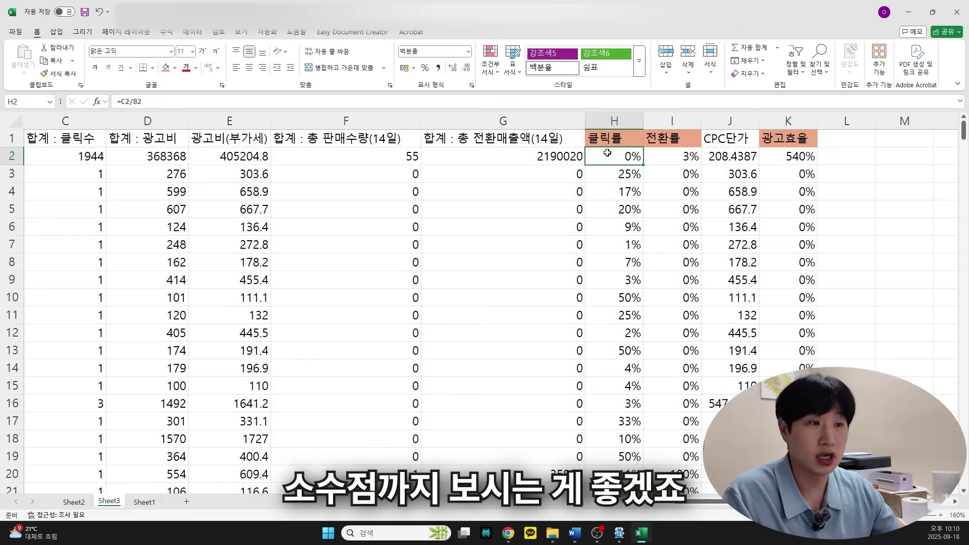
left_click(614, 120)
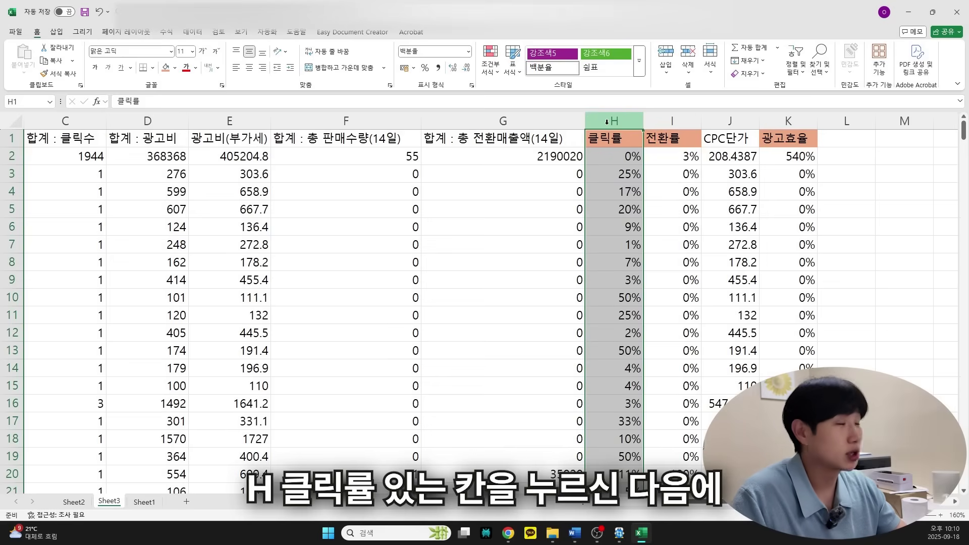
left_click(454, 68)
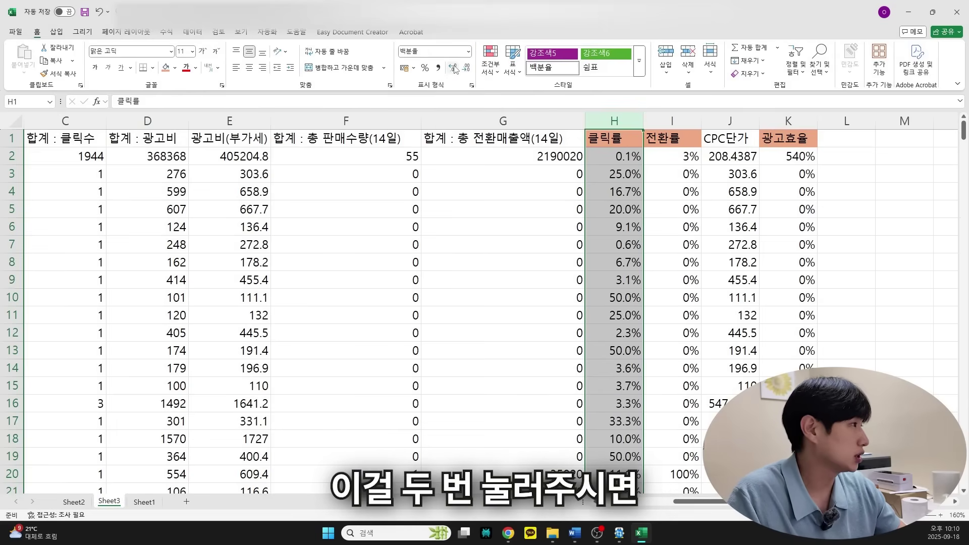
left_click(454, 68)
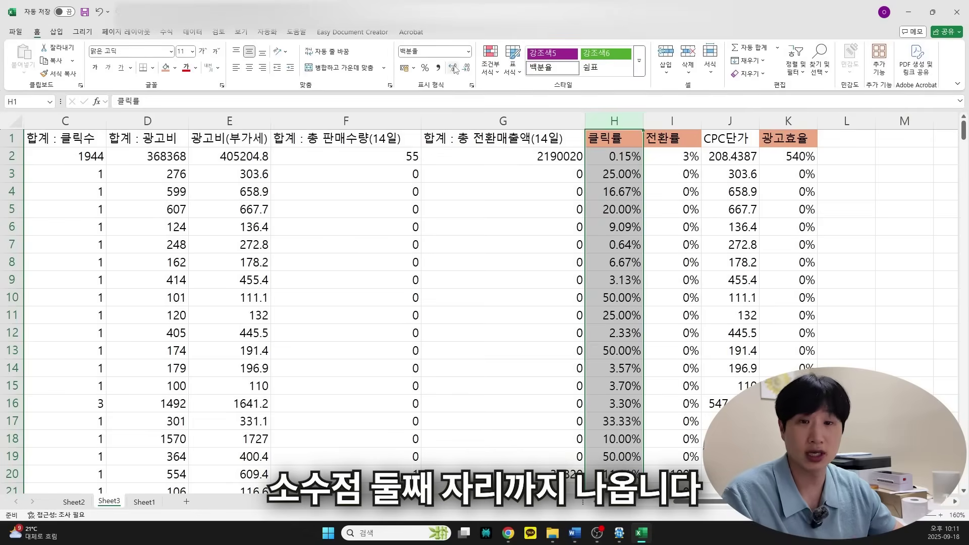
left_click(672, 122)
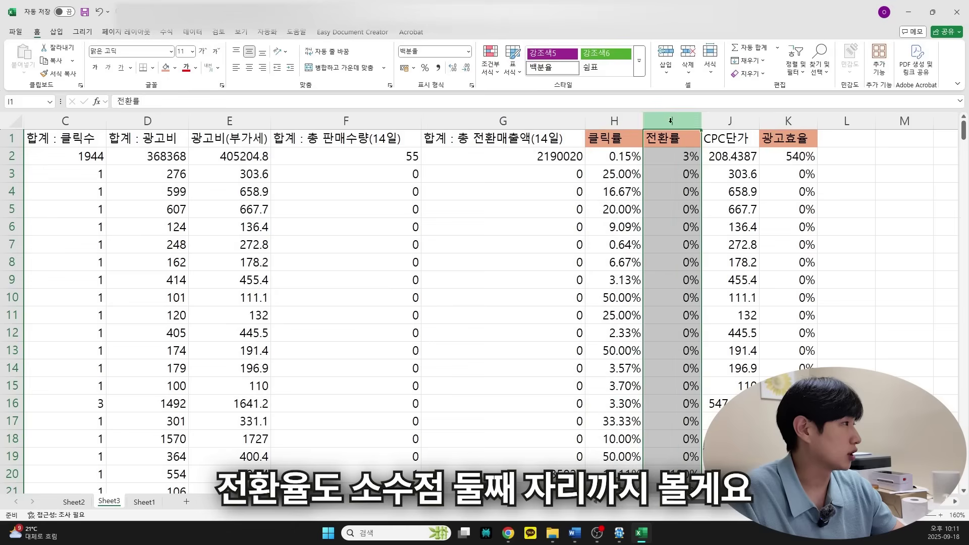
left_click(454, 69)
left_click(454, 69)
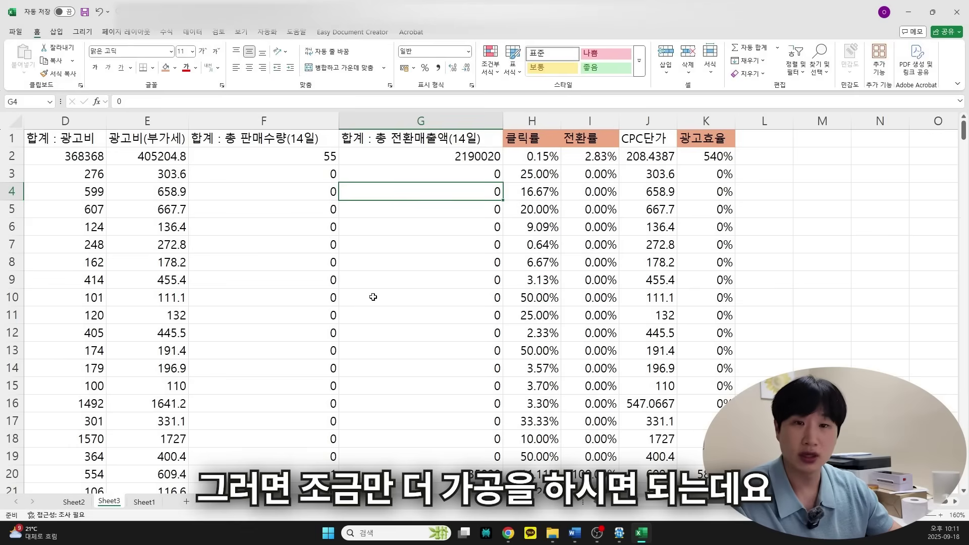
Step: Add filters to the header row, row 1, of the keyword table
scroll(30, 137, "left", 3)
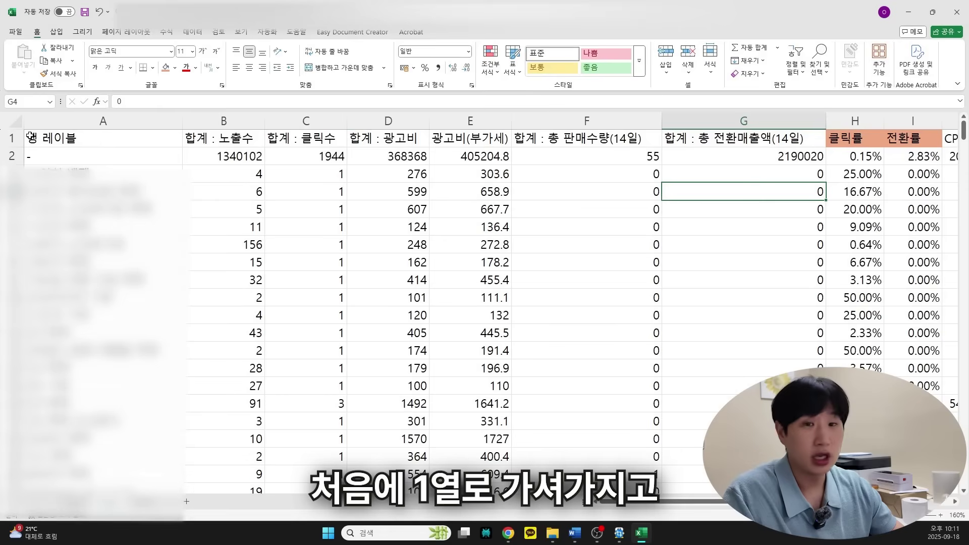
left_click(13, 137)
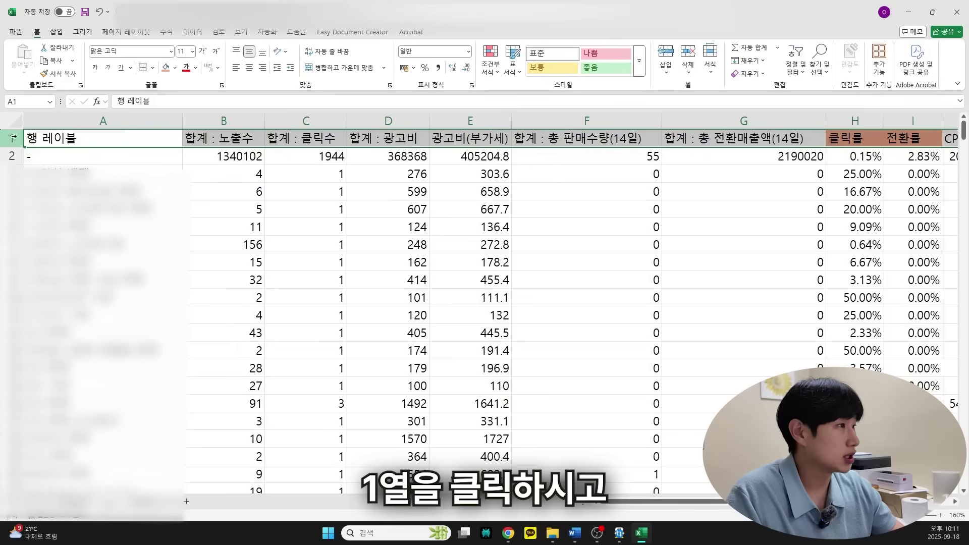
left_click(793, 71)
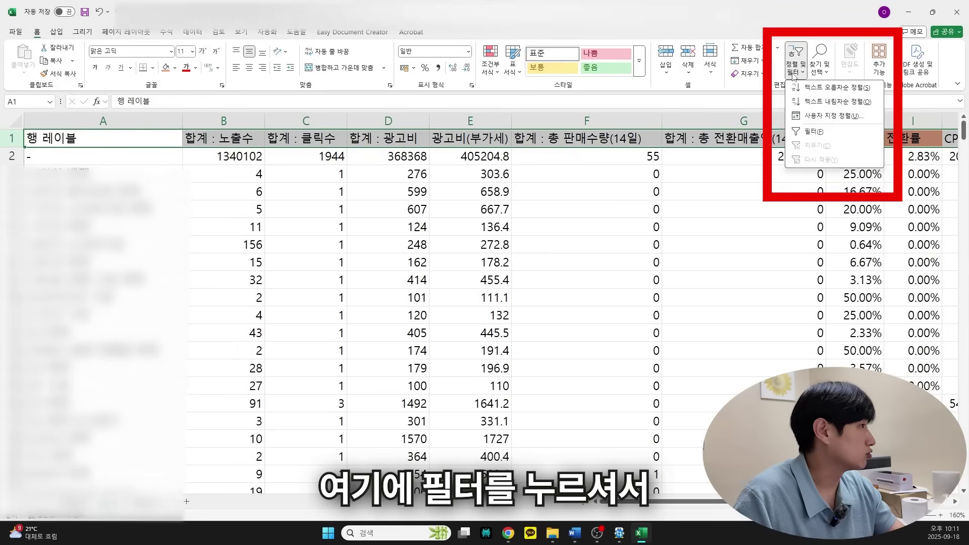
left_click(809, 131)
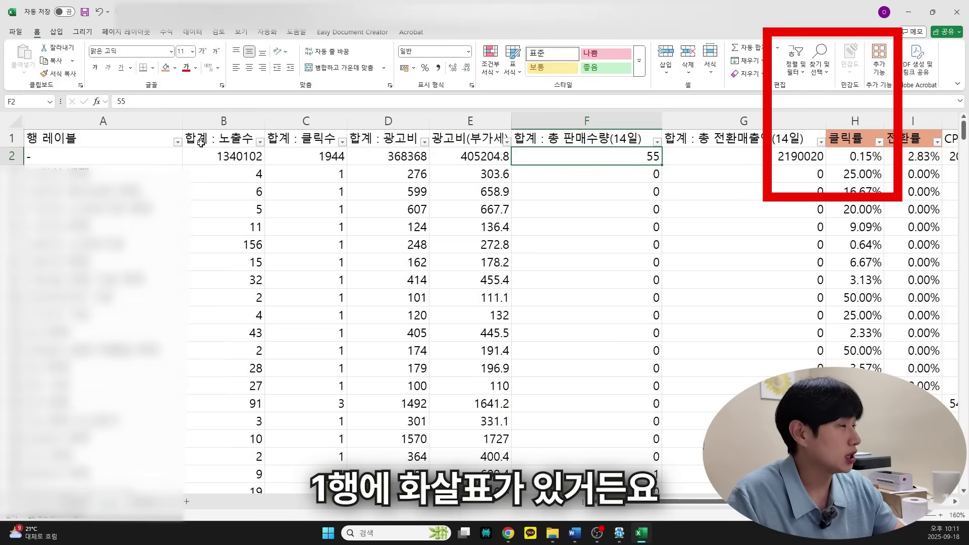
Step: Sort the keyword table by 광고비(부가세) in descending order and check the sorted cost values
left_click(506, 142)
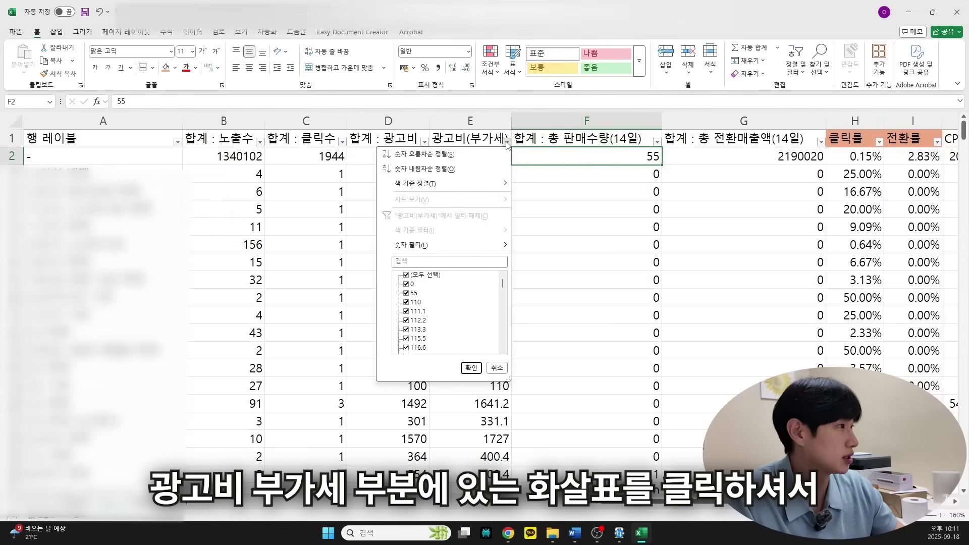
left_click(431, 169)
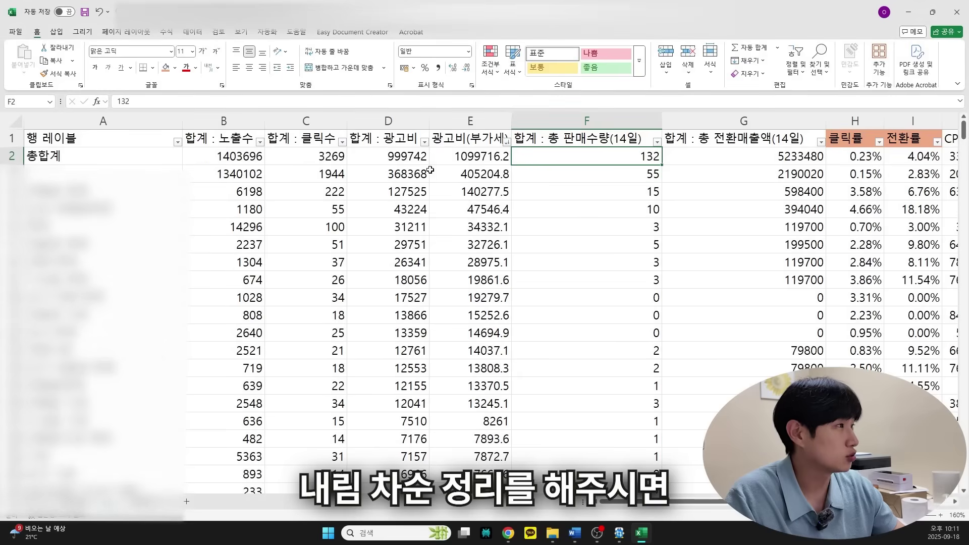
left_click(485, 152)
left_click_drag(485, 152, 485, 439)
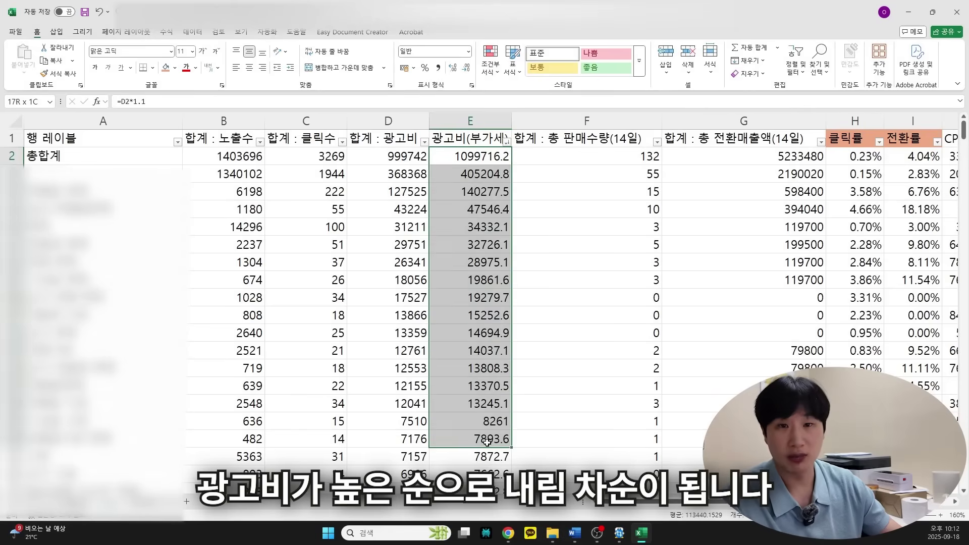
left_click(470, 279)
Step: Replace the "-" label in cell A3, below 총합계, with 비검색 영역
left_click(70, 169)
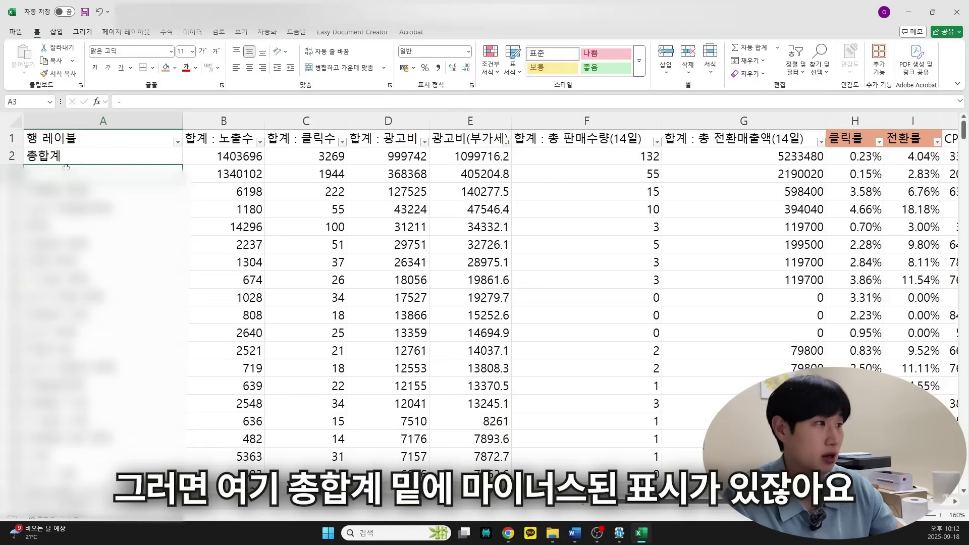
double_click(67, 168)
key("BackSpace")
type("비검색 영역")
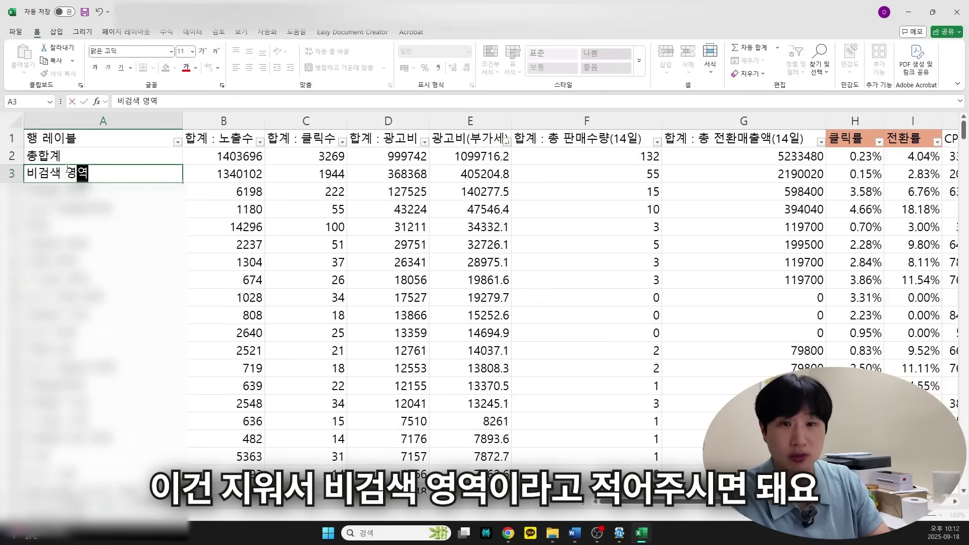
key("Return")
Step: Insert a blank row 4 below the 비검색 영역 row and label its cell A4 검색 영역
left_click(12, 173)
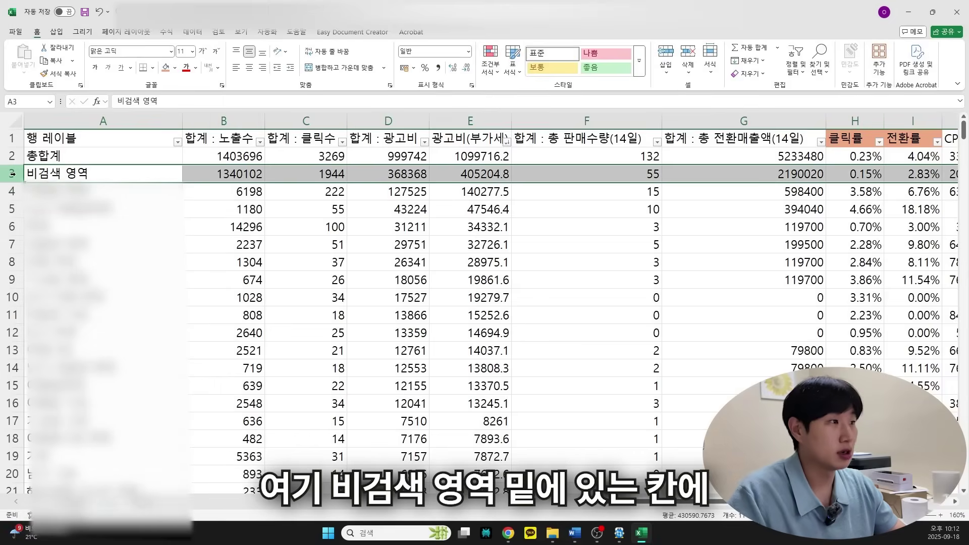
left_click(9, 191)
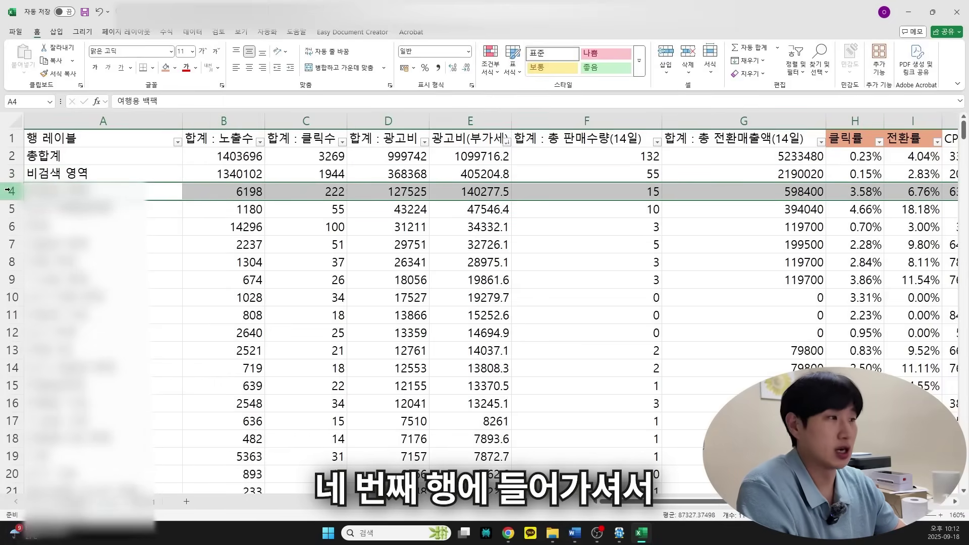
right_click(10, 191)
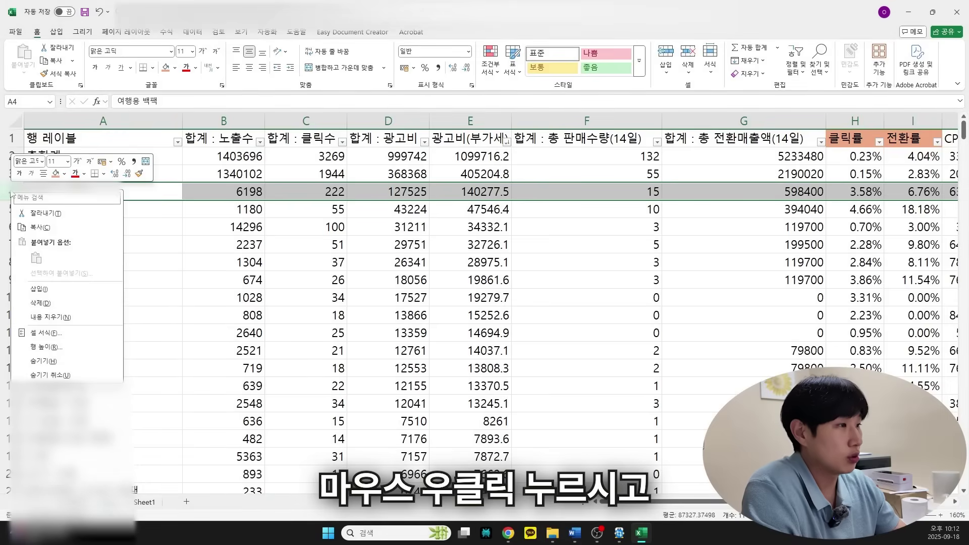
left_click(45, 292)
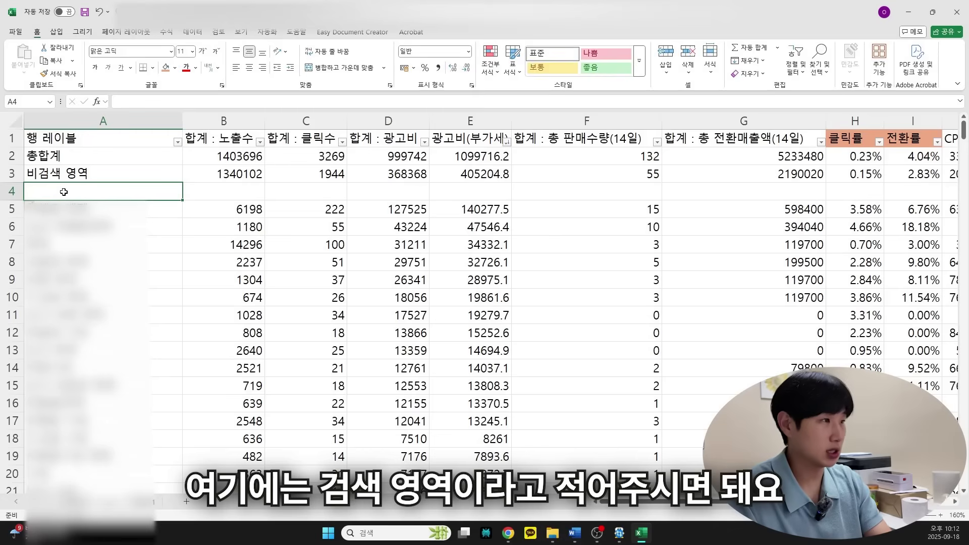
type("검색 여영")
key("Return")
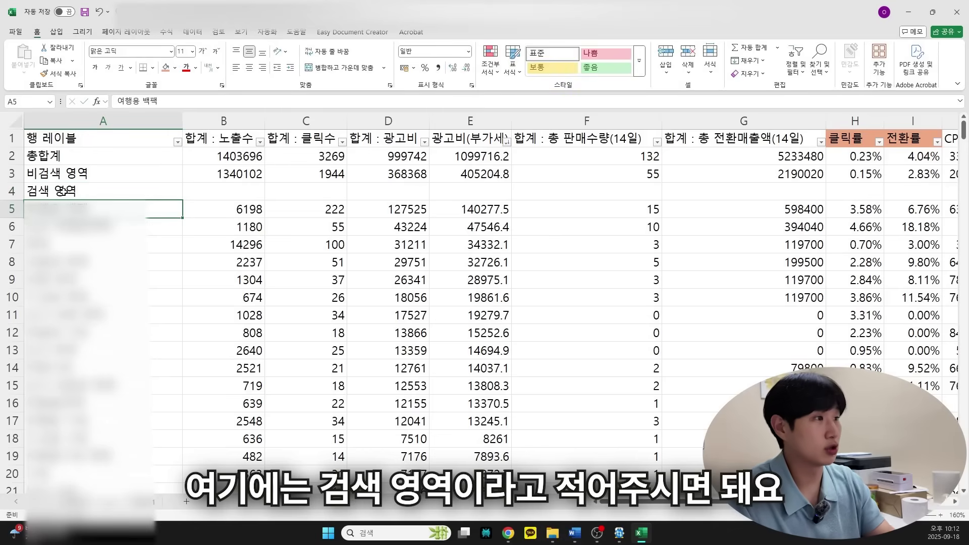
Step: Calculate the 검색 영역 impressions in cell B4 by subtracting 비검색 영역 from 총합계 with =B2-B3
left_click(64, 191)
left_click(235, 191)
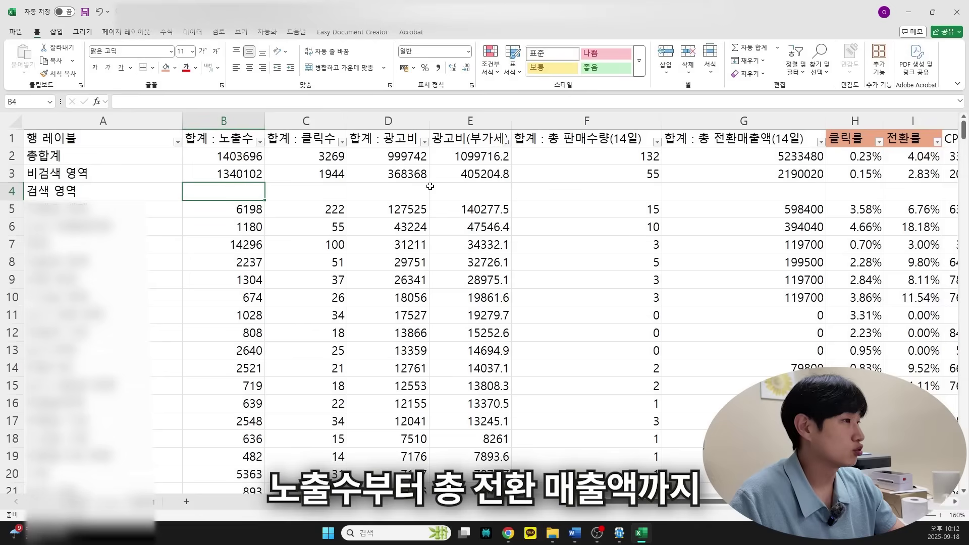
scroll(430, 186, "right", 2)
left_click(535, 191, "shift")
scroll(536, 204, "left", 2)
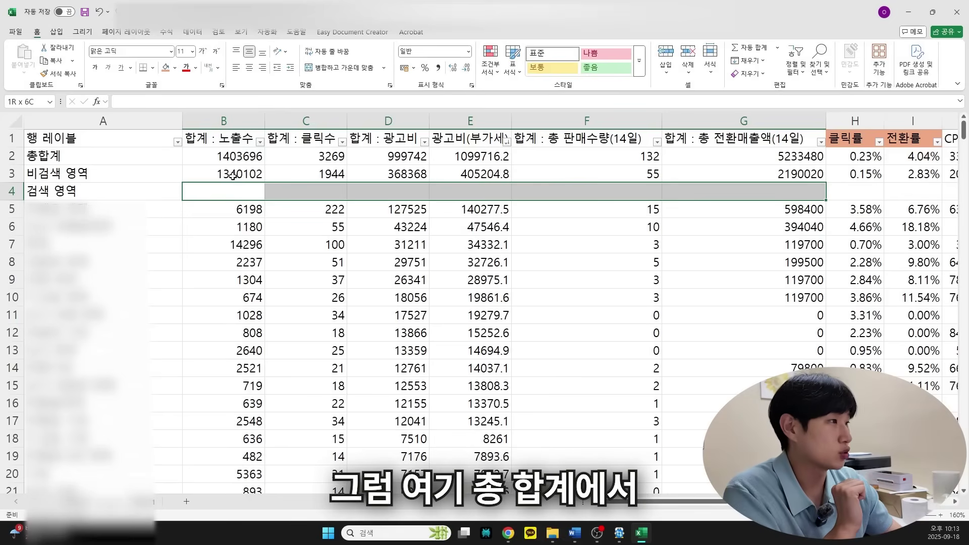
left_click(239, 156)
left_click(240, 171)
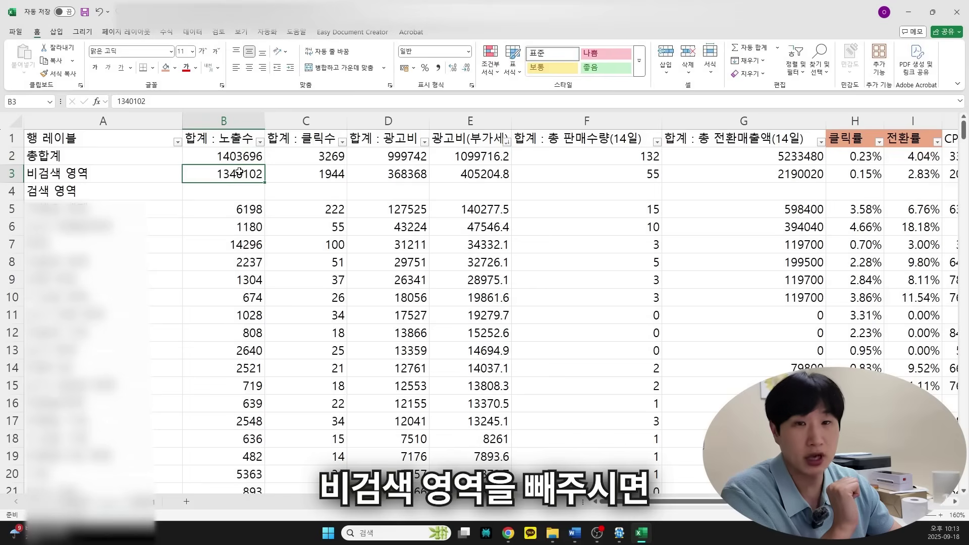
left_click(233, 194)
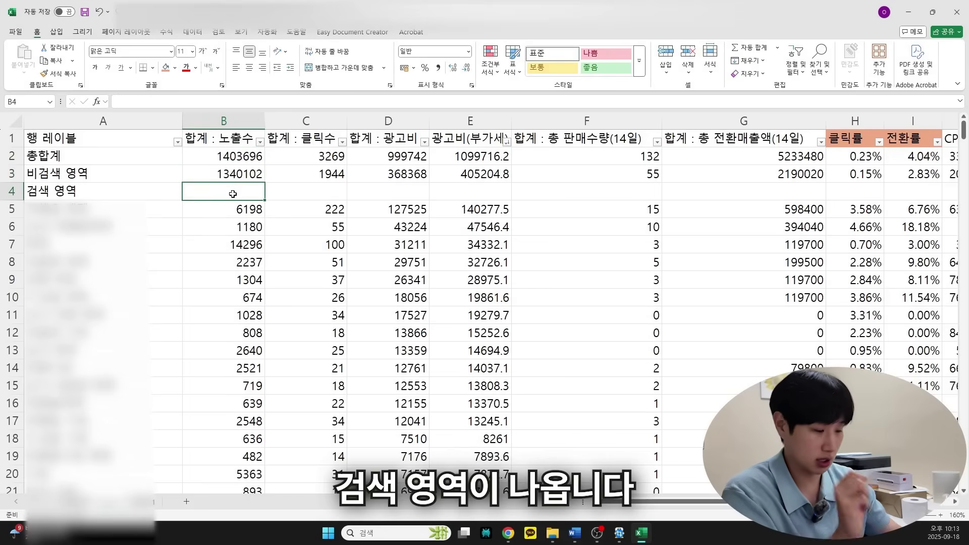
type("=")
key("Up")
key("Up")
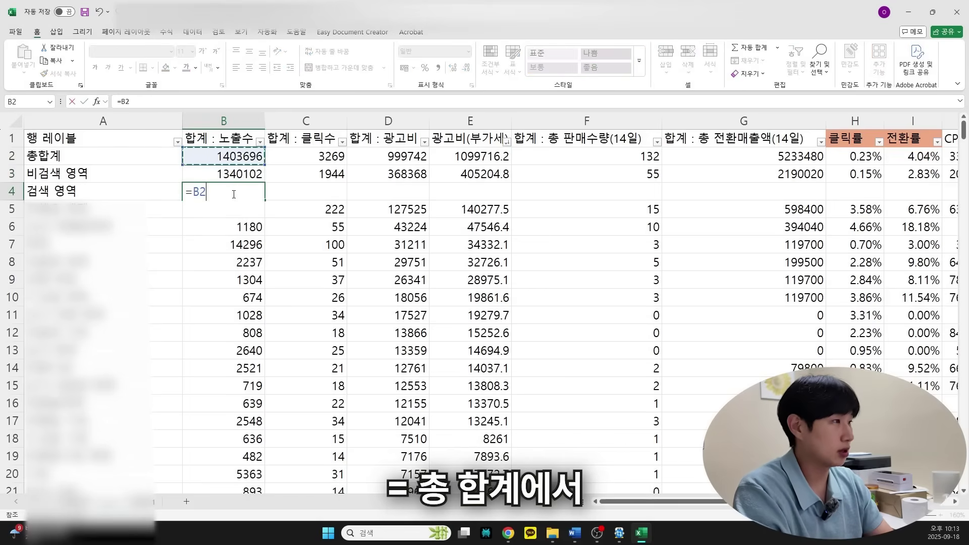
type("-")
key("Up")
key("Return")
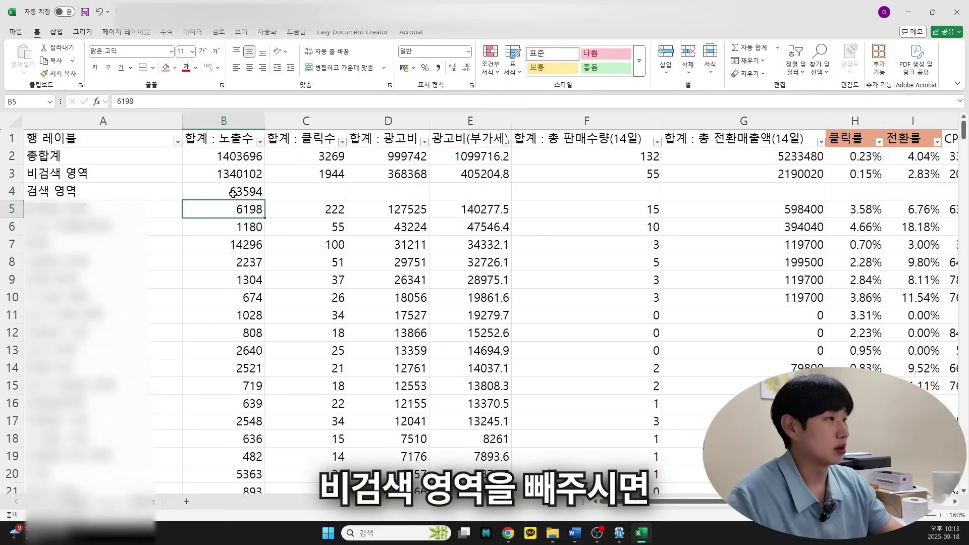
left_click(232, 193)
left_click(308, 193)
left_click(494, 192)
left_click(595, 192)
left_click(756, 195)
left_click(241, 192)
left_click(308, 193)
left_click(389, 193)
left_click(470, 193)
left_click(602, 196)
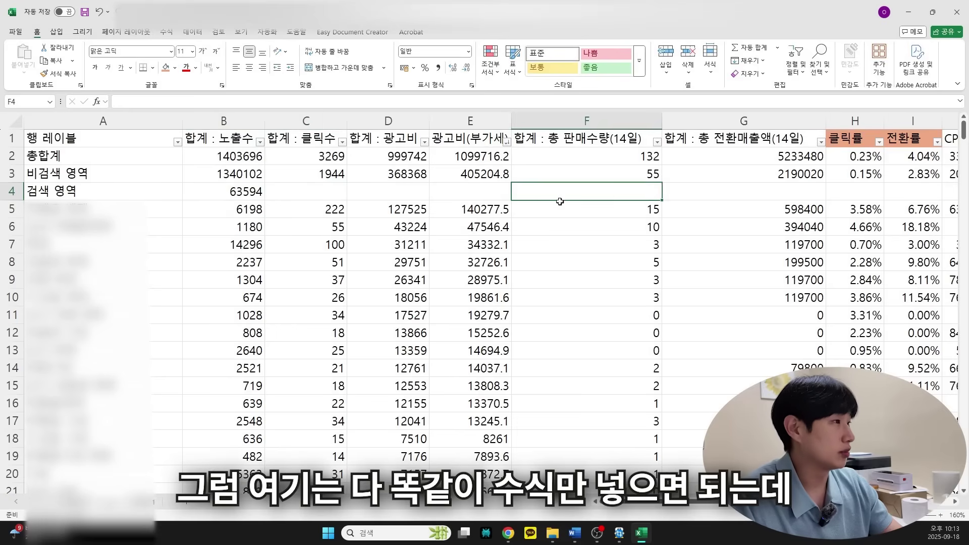
Step: Copy the subtraction formula from B4 into C4 through G4 of the 검색 영역 row
left_click(248, 191)
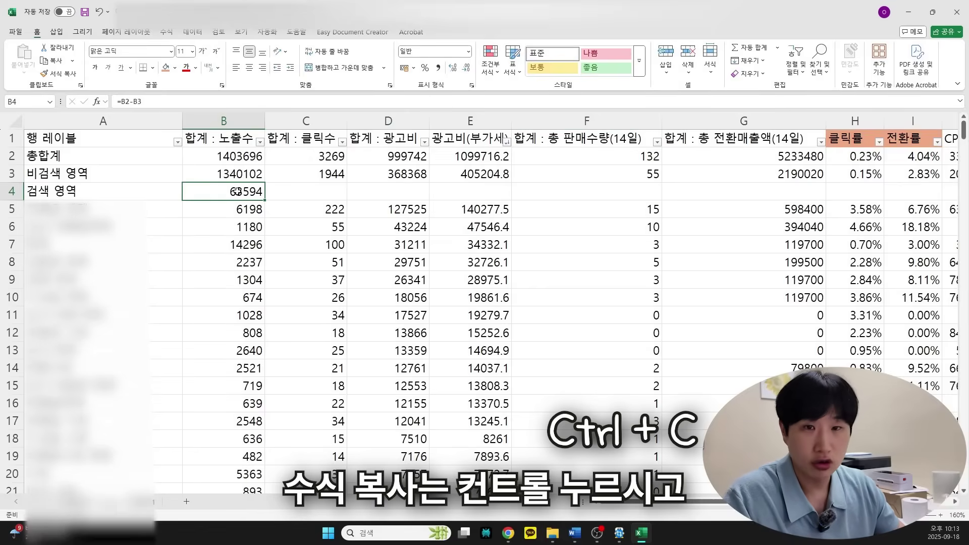
key("ctrl+c")
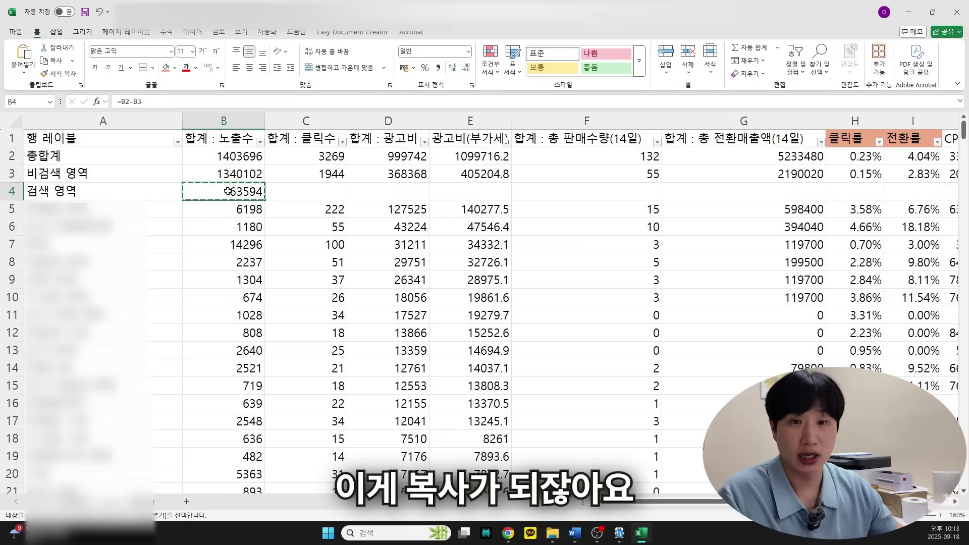
left_click(309, 183)
key("ctrl+v")
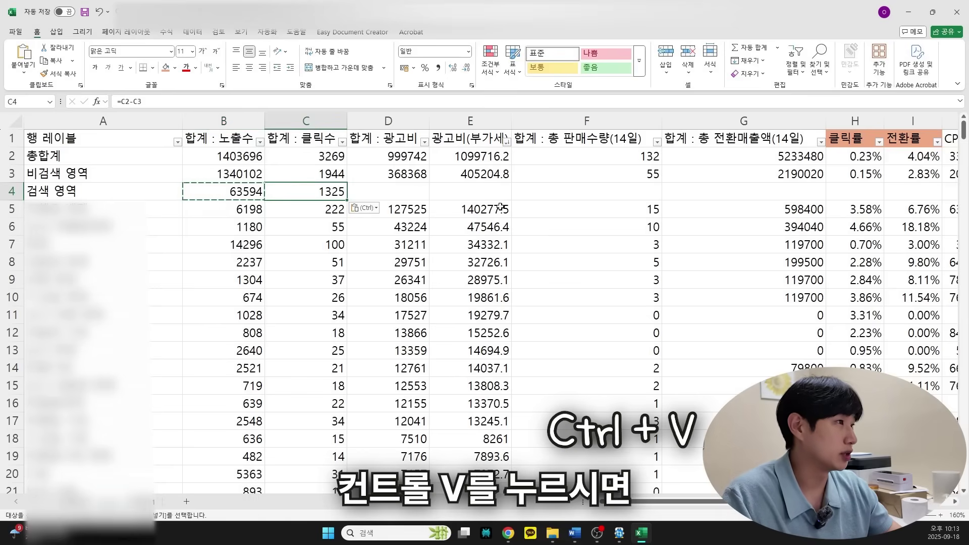
left_click(386, 191)
key("ctrl+v")
left_click(475, 186)
key("ctrl+v")
left_click(576, 191)
key("ctrl+v")
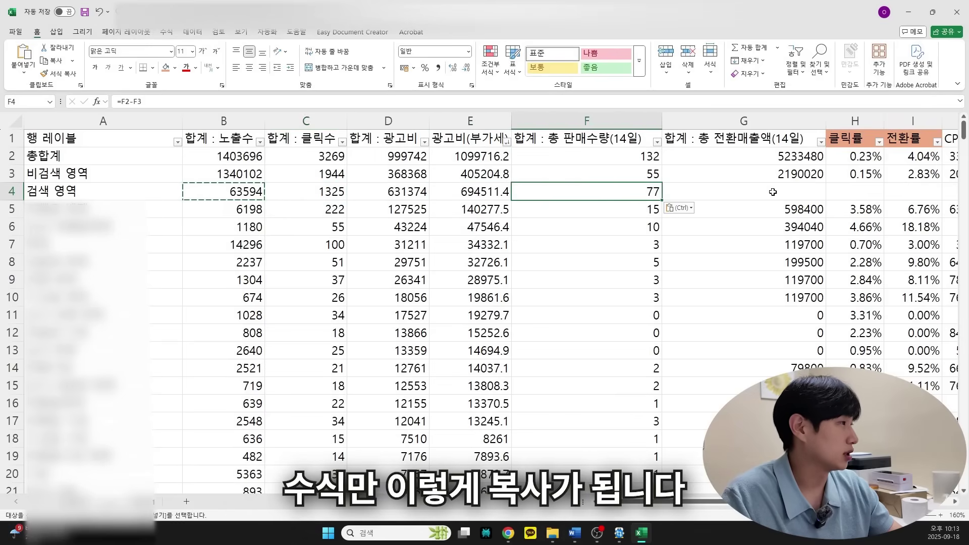
left_click(773, 191)
key("ctrl+v")
key("Left")
key("Left")
key("Left")
key("Left")
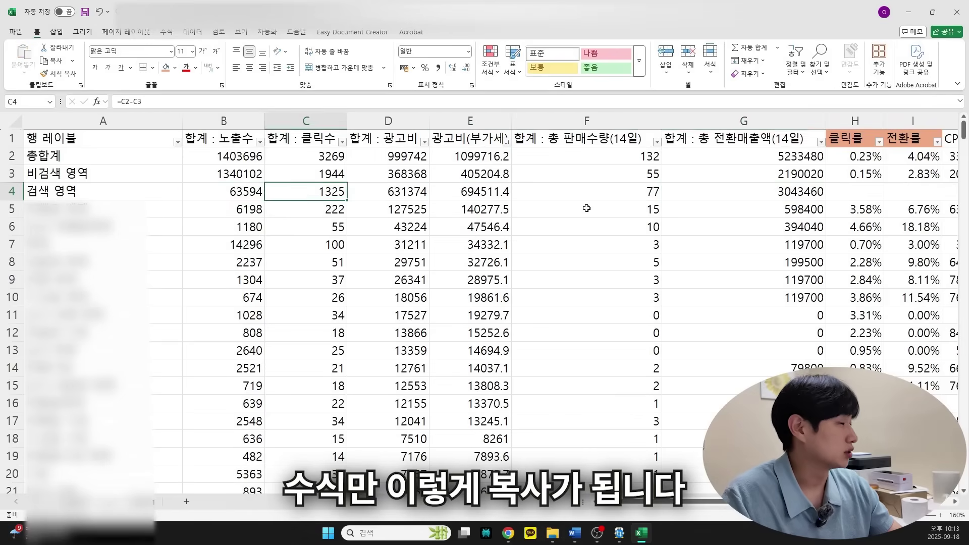
Step: Copy the 클릭률, 전환율, CPC단가 and 광고효율 formulas from H3:K3 into H4:K4 of the 검색 영역 row
left_click(165, 207)
scroll(437, 195, "right", 1)
scroll(437, 196, "right", 3)
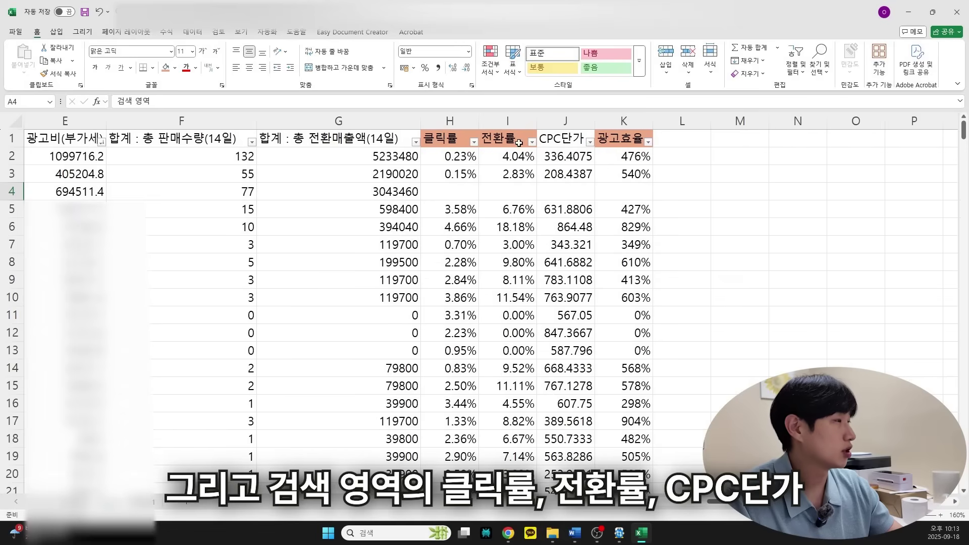
scroll(519, 144, "right", 1)
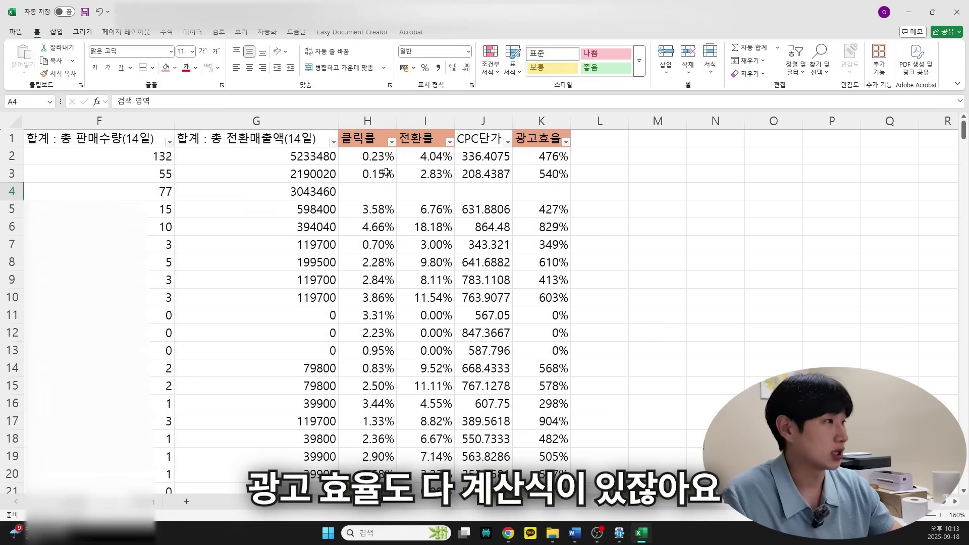
left_click(546, 175)
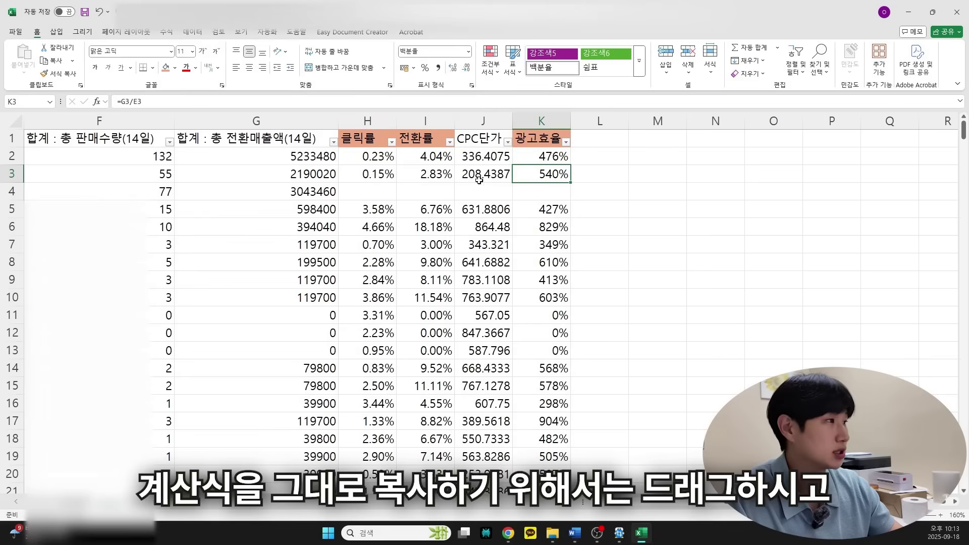
left_click_drag(371, 176, 537, 167)
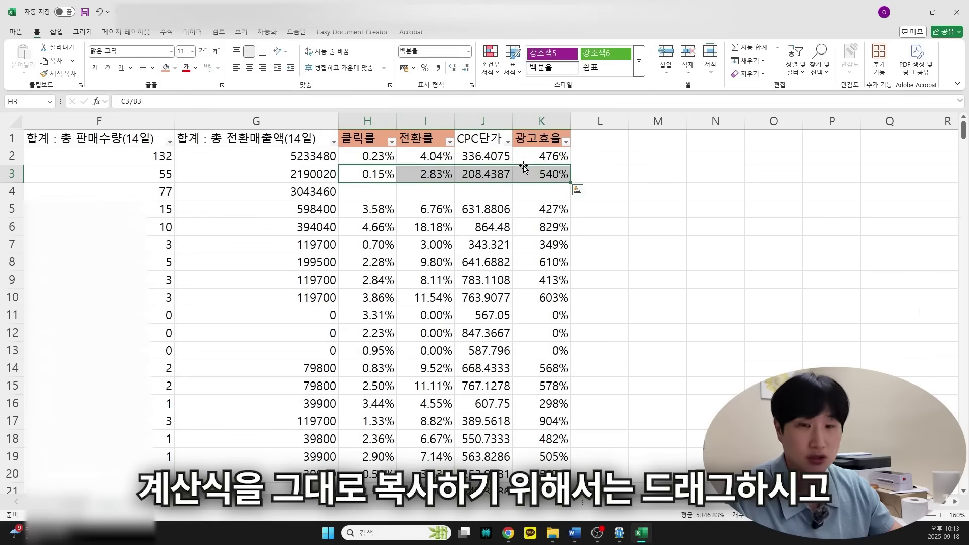
key("ctrl+c")
left_click(361, 195)
key("ctrl+v")
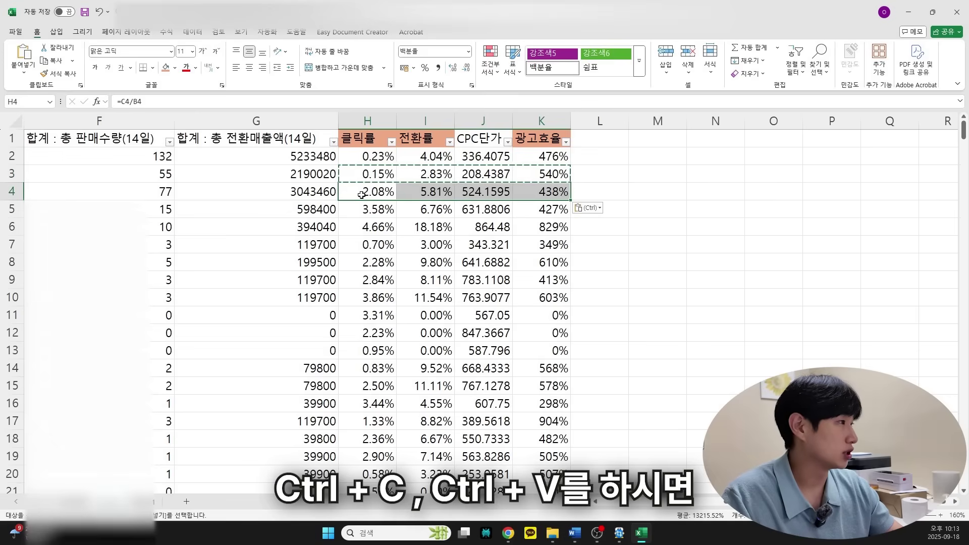
left_click(416, 192)
left_click(362, 191)
key("Escape")
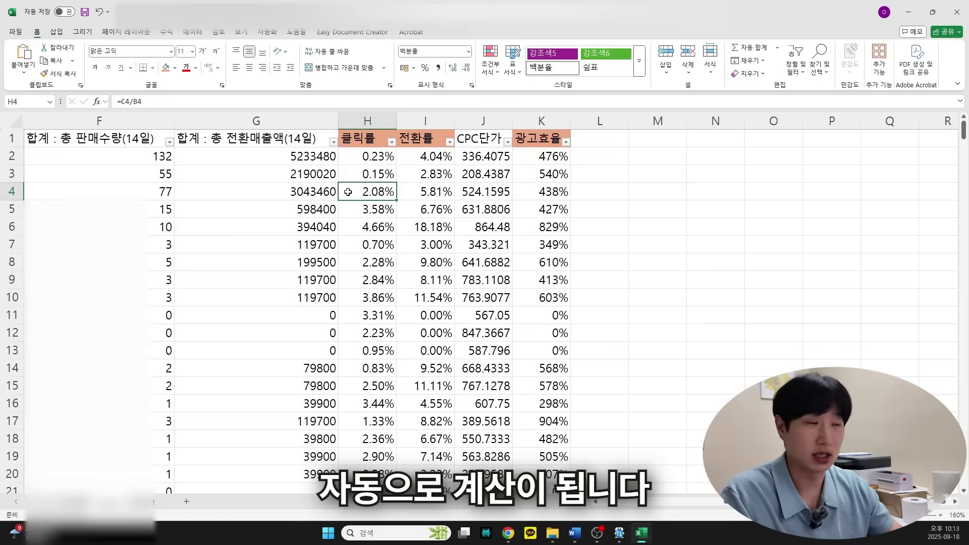
Step: Examine the formulas in the 광고비(부가세) column and in the rate and CPC단가 columns
left_click(235, 207)
scroll(343, 197, "left", 3)
key("Left")
key("Left")
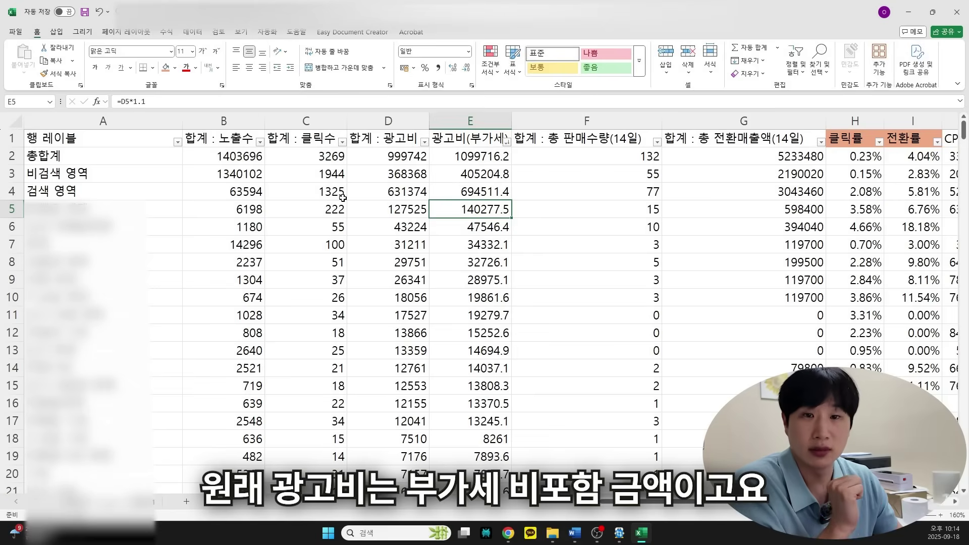
left_click(445, 190)
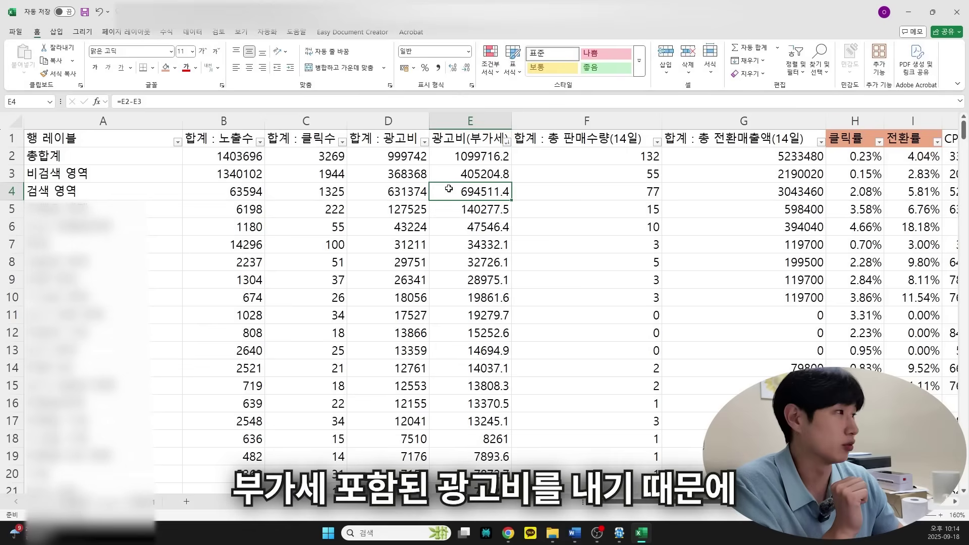
left_click(474, 121)
left_click(476, 185)
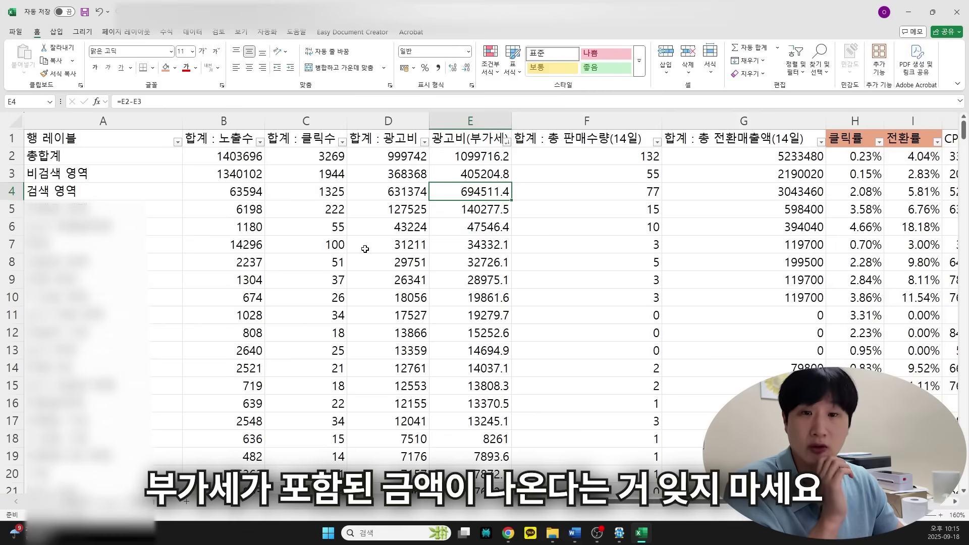
left_click(254, 261)
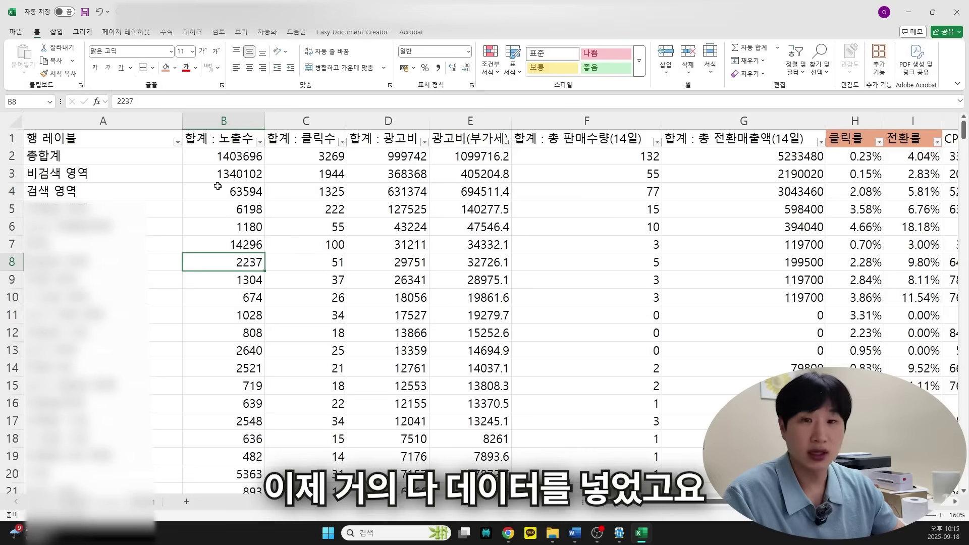
left_click(614, 172)
left_click(804, 170)
left_click(830, 174)
scroll(809, 173, "right", 2)
left_click(714, 228)
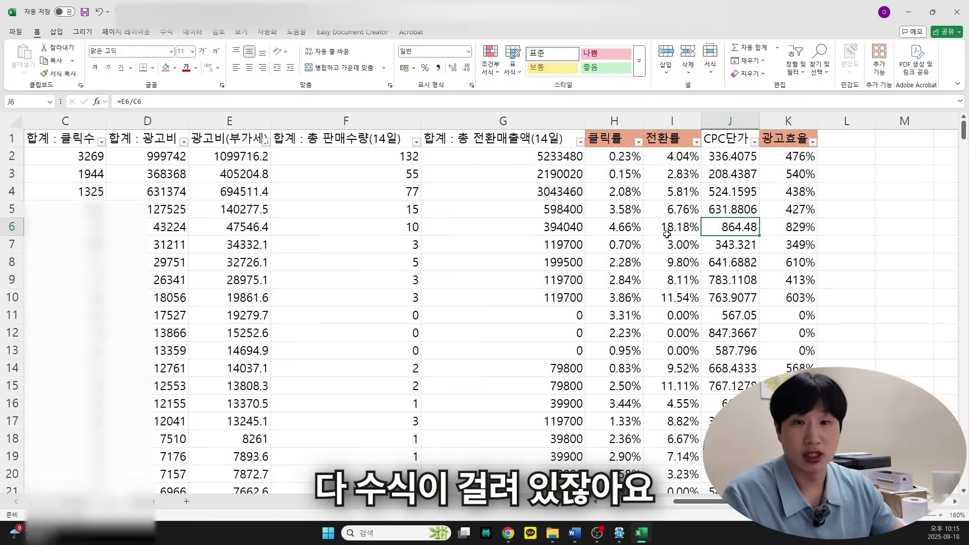
Step: Try sorting the table by 합계 : 총 전환매출액(14일) in descending order, and undo the sort
scroll(650, 229, "left", 2)
scroll(631, 211, "right", 1)
left_click(662, 141)
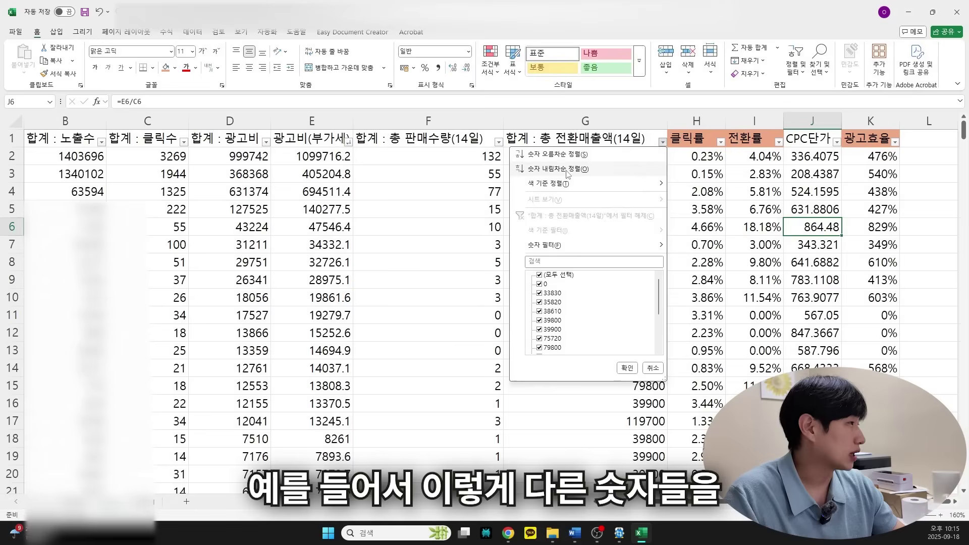
left_click(566, 171)
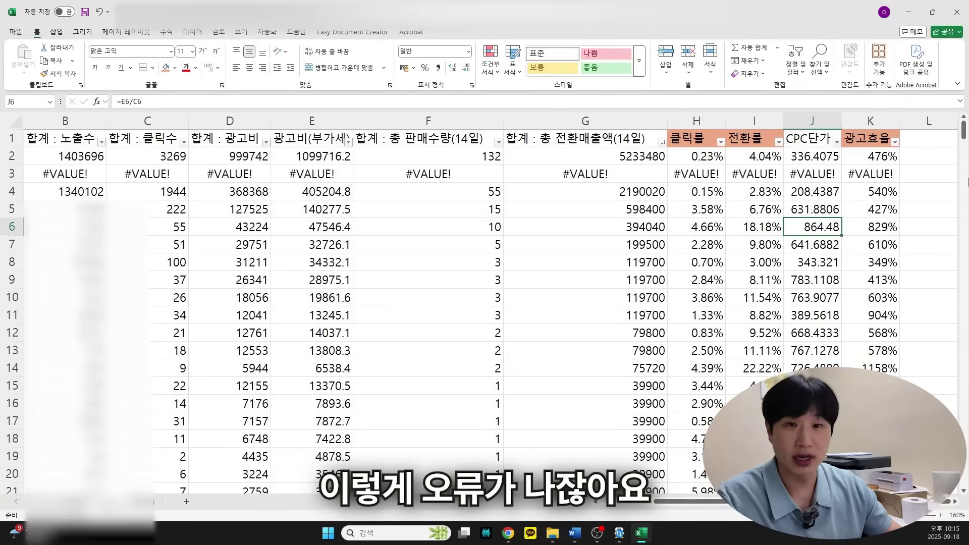
key("ctrl+z")
scroll(253, 204, "left", 1)
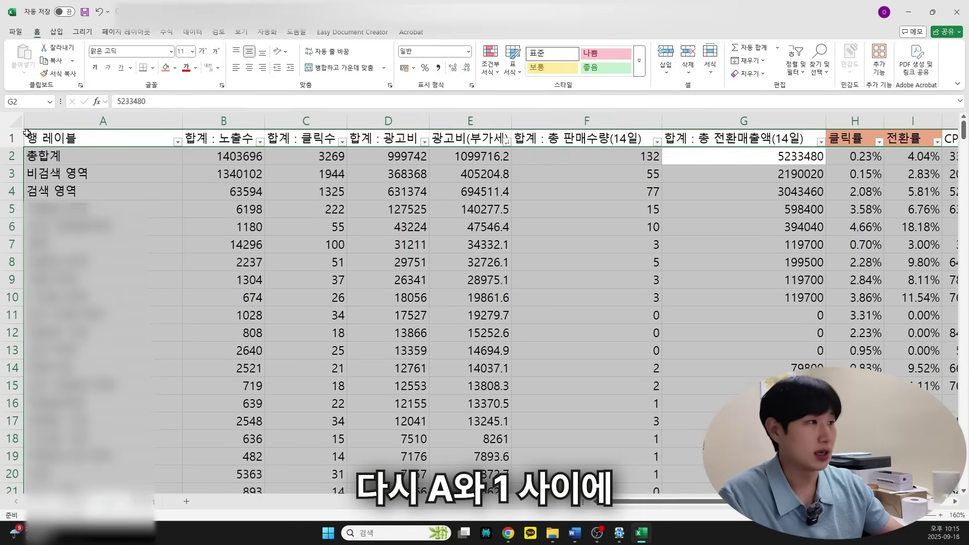
Step: Replace all formulas in the sheet with their values by copying the whole sheet and pasting it over itself as values only
left_click(16, 122)
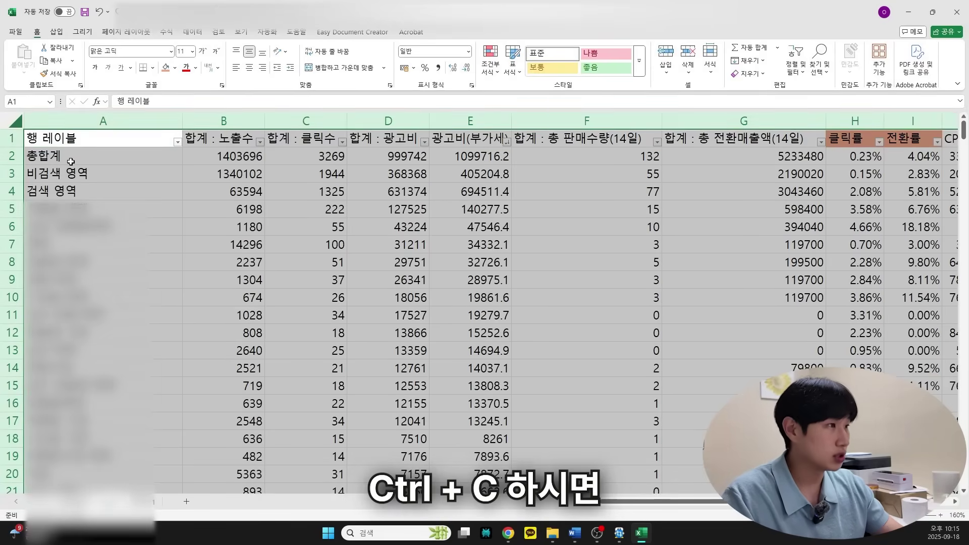
key("ctrl+c")
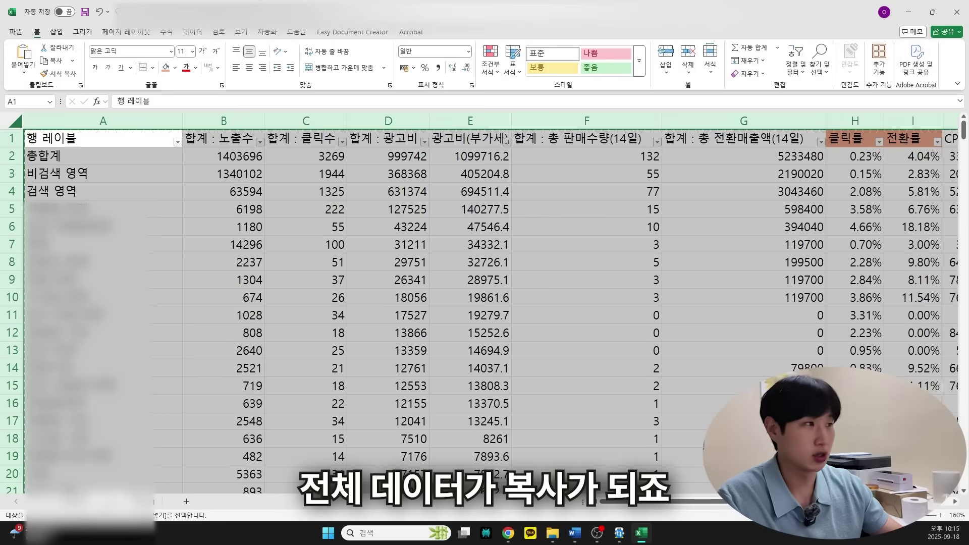
right_click(60, 136)
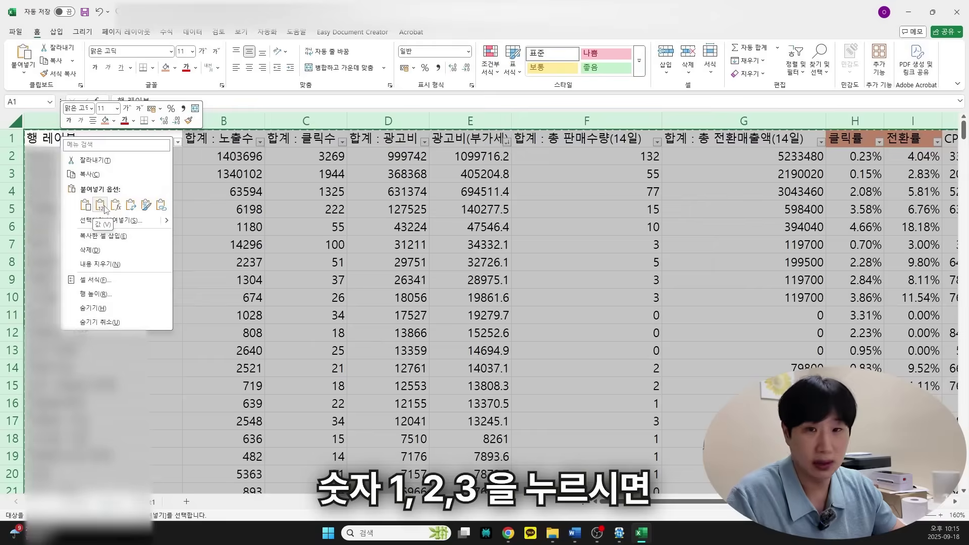
left_click(100, 205)
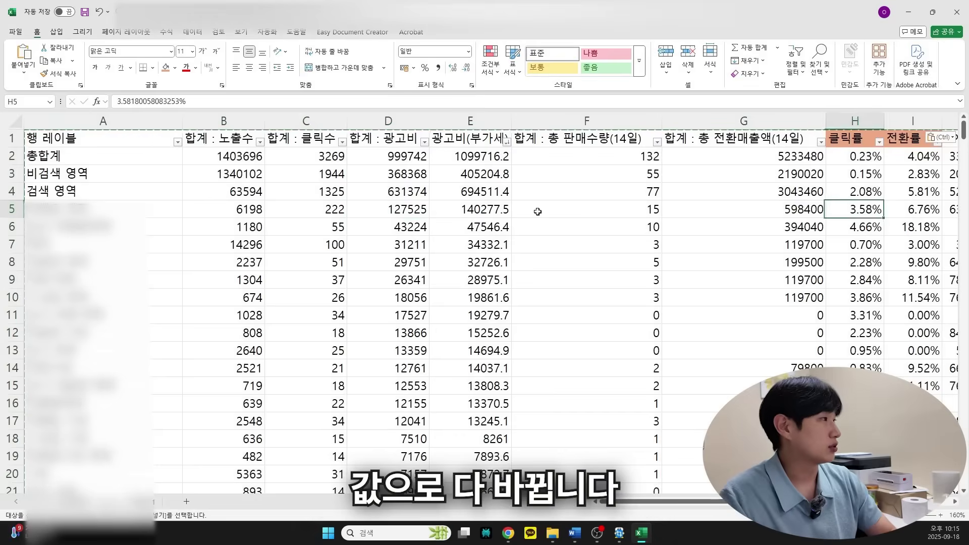
Step: Sort the values-only table by 합계 : 총 전환매출액(14일) in descending order
key("Left")
key("Left")
key("Left")
key("Left")
key("Up")
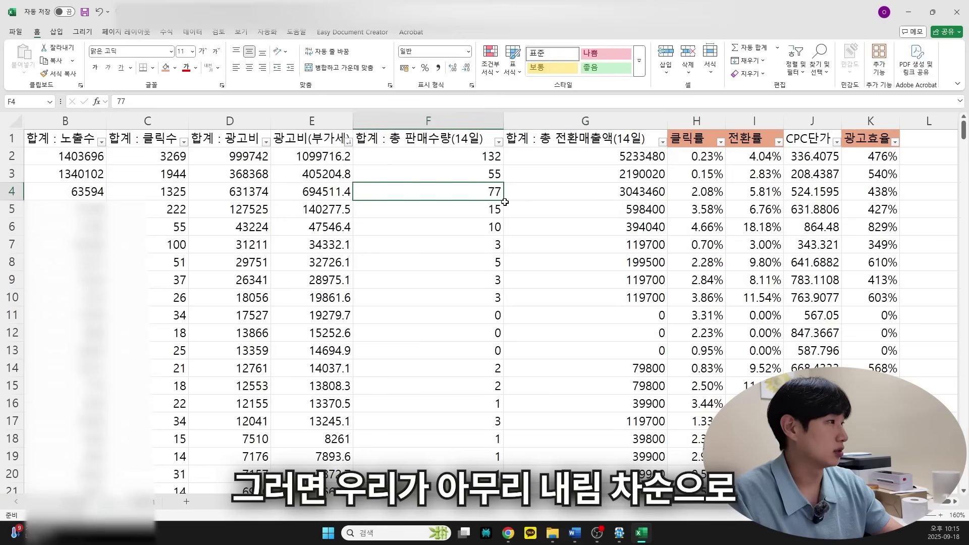
left_click(663, 142)
left_click(557, 174)
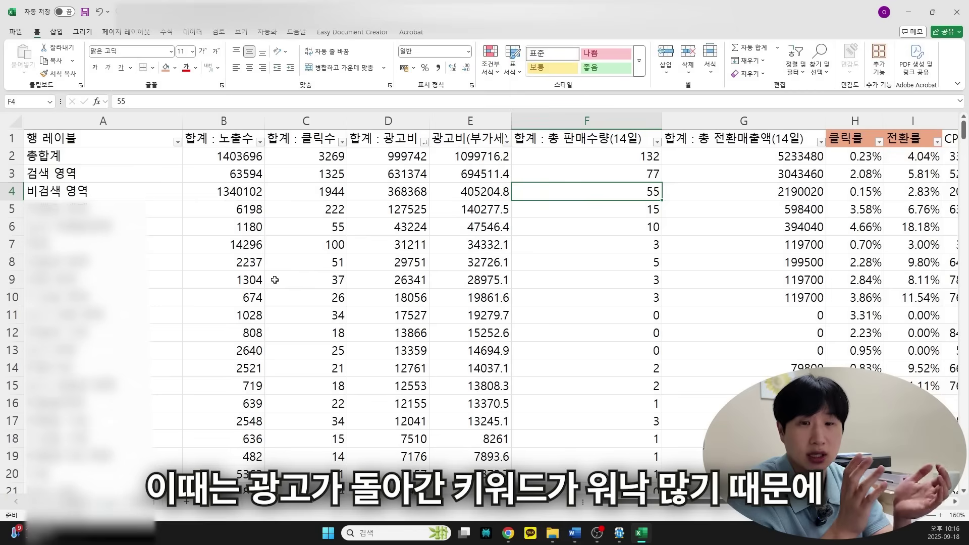
Step: Sort the keyword table by the 광고비(부가세) column in descending order
left_click(76, 192)
left_click(75, 155)
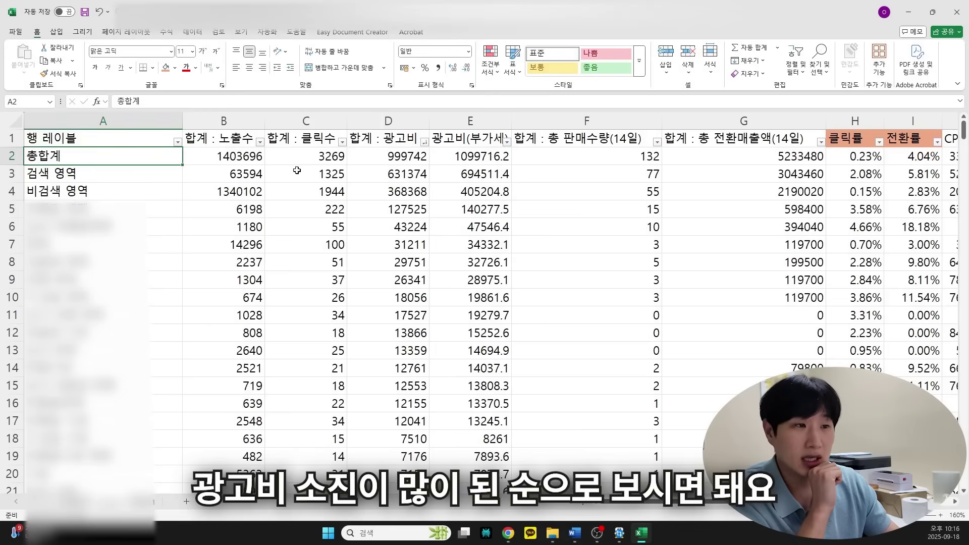
left_click(466, 192)
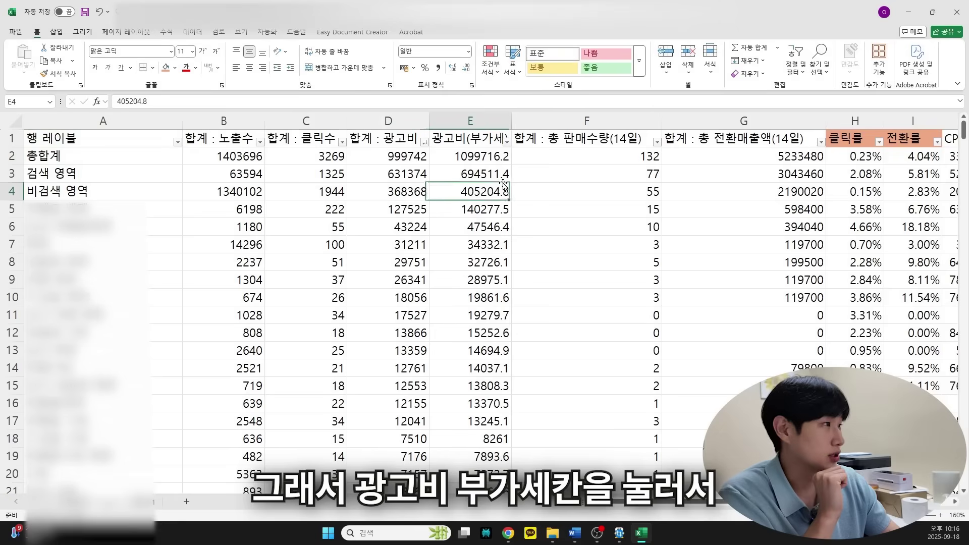
left_click(506, 143)
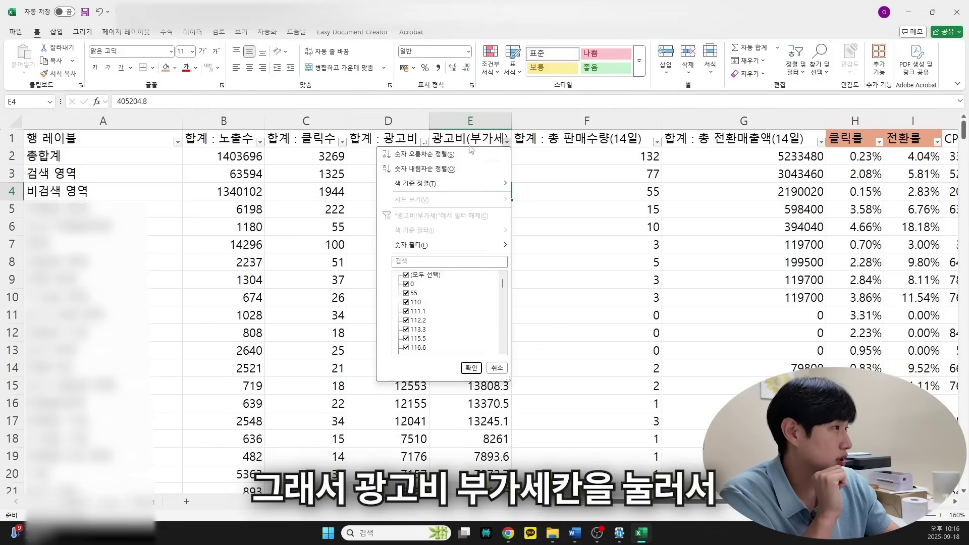
left_click(429, 169)
Step: Examine the keywords below the 비검색 영역 row in order of ad cost for ones unrelated to the product
left_click(224, 226)
left_click(101, 209)
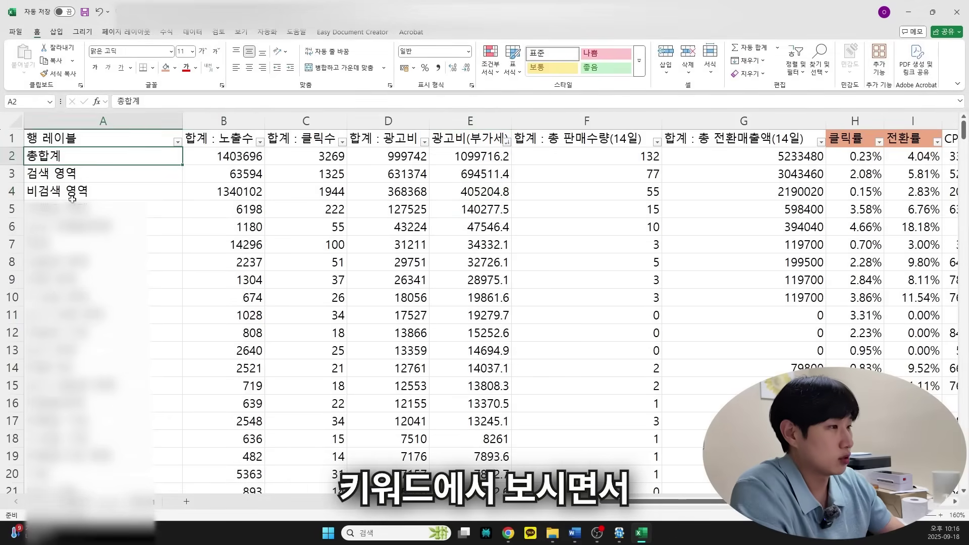
scroll(101, 303, "down", 4)
scroll(485, 303, "down", 2)
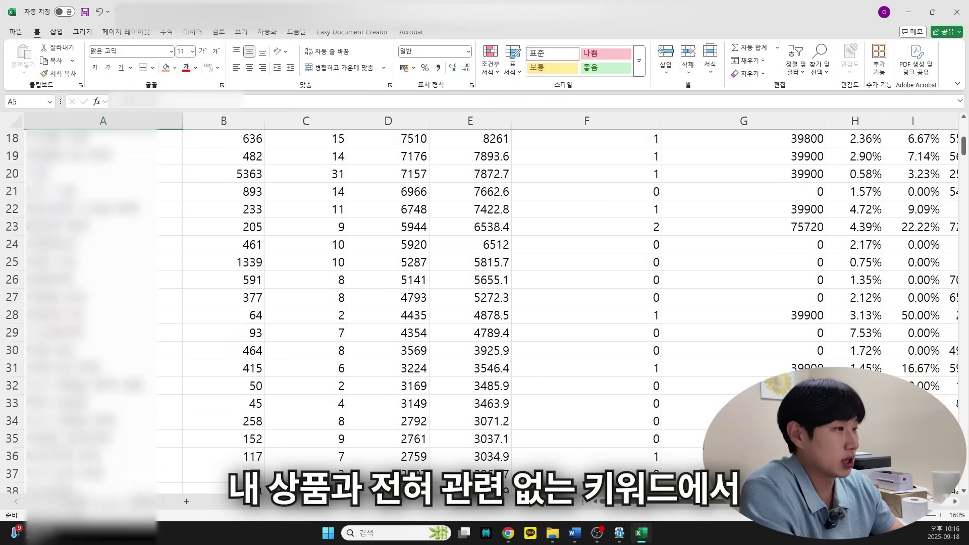
scroll(484, 303, "down", 2)
scroll(484, 303, "down", 2)
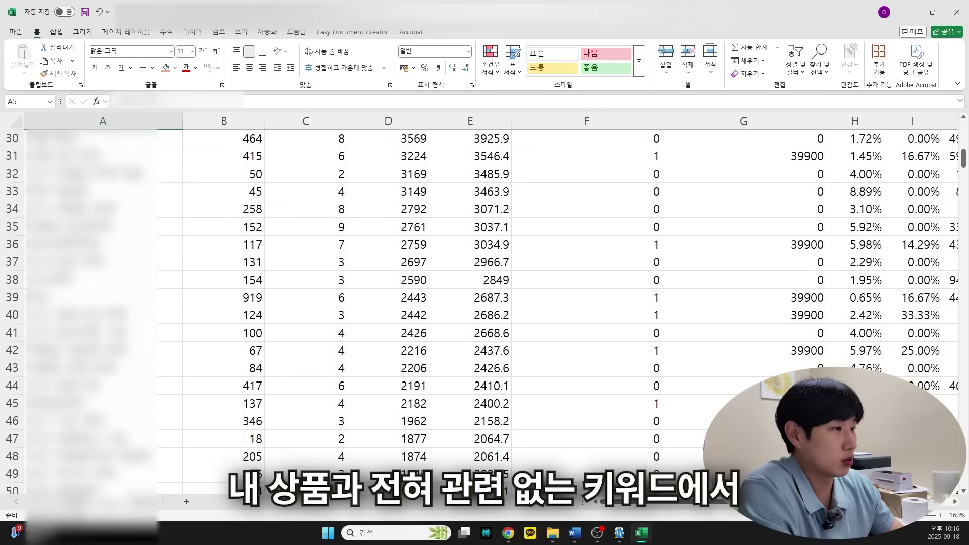
scroll(484, 302, "down", 5)
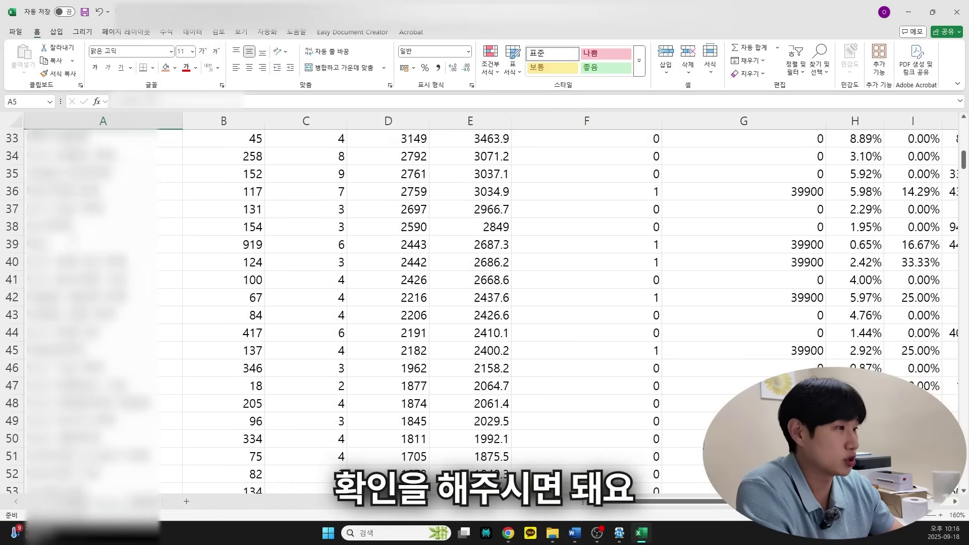
left_click(103, 244)
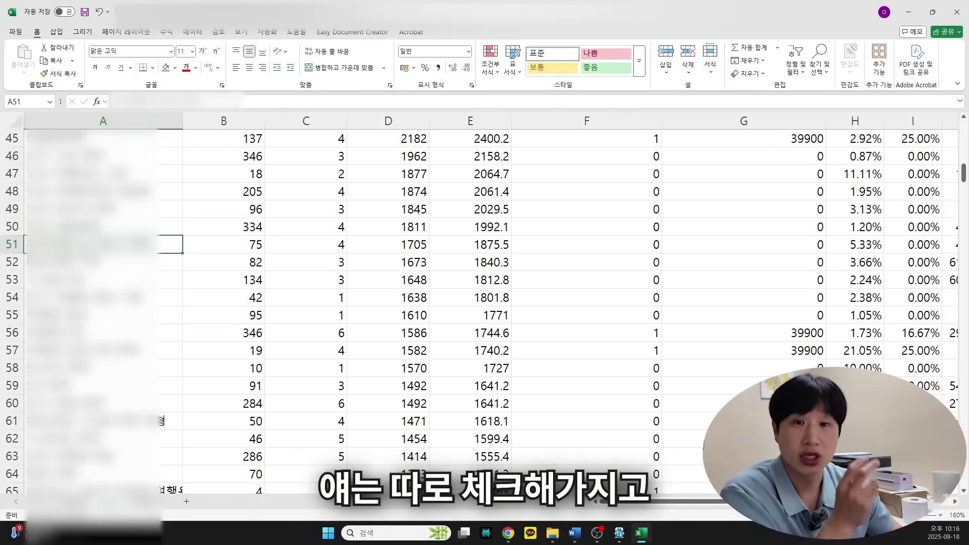
key("alt+Tab")
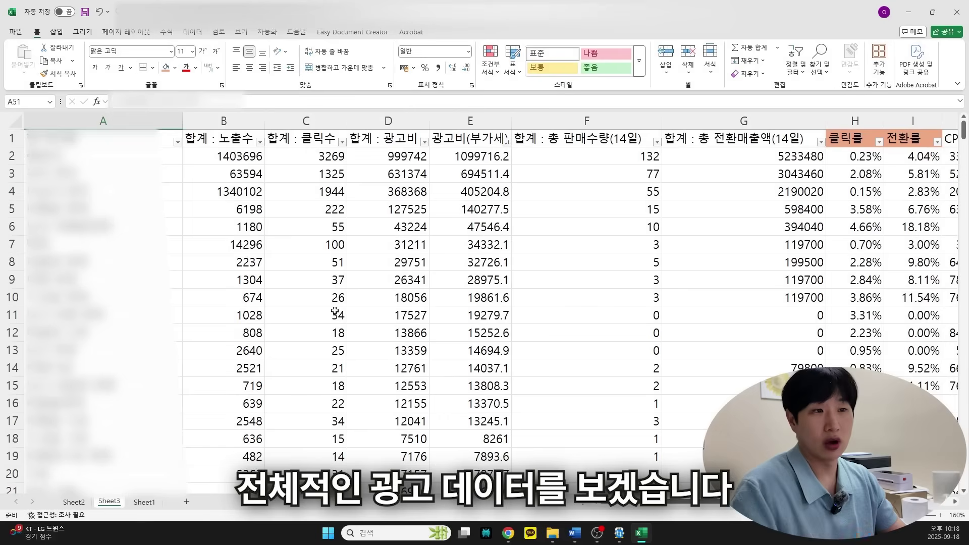
Step: Fill the entire 검색 영역 row with blue and the entire 비검색 영역 row with purple
scroll(467, 251, "right", 3)
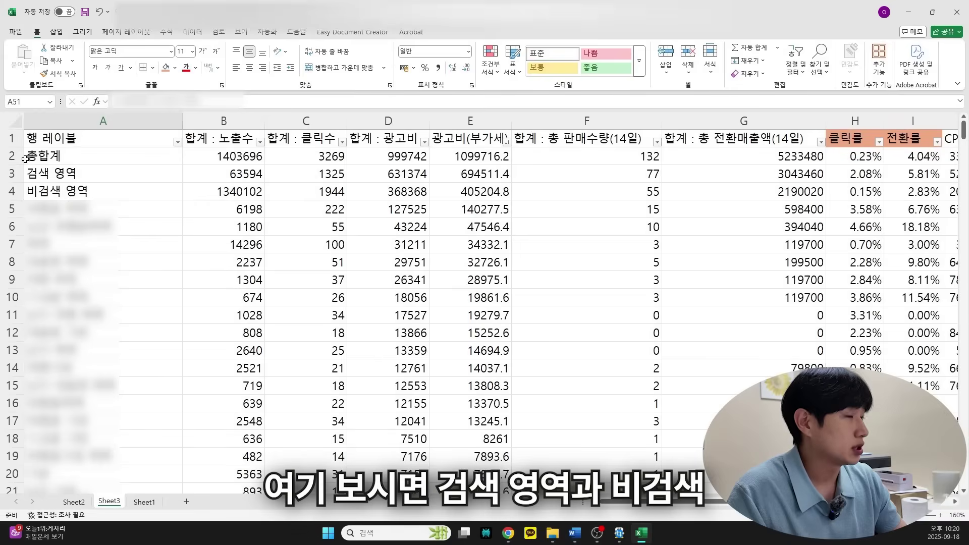
left_click(13, 174)
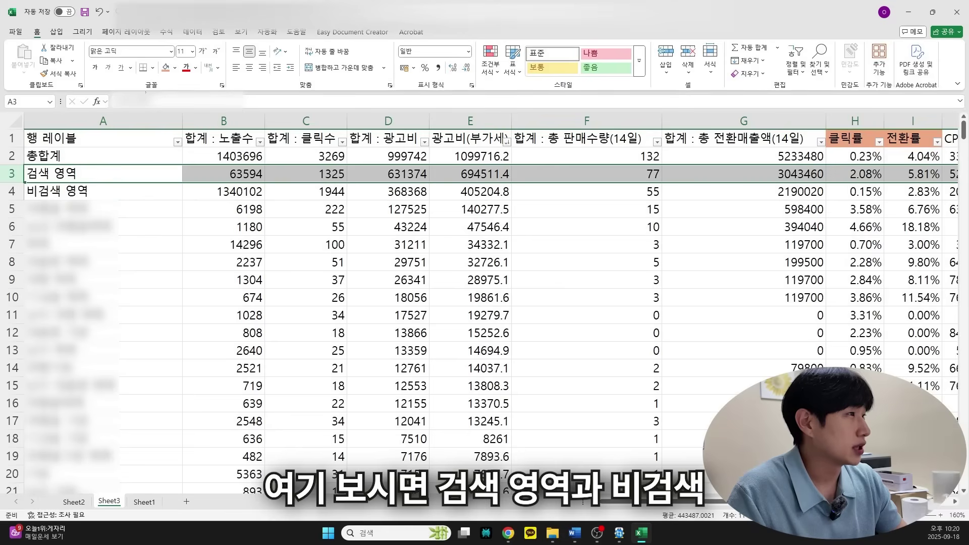
left_click(175, 67)
left_click(266, 118)
left_click(13, 192)
left_click(175, 68)
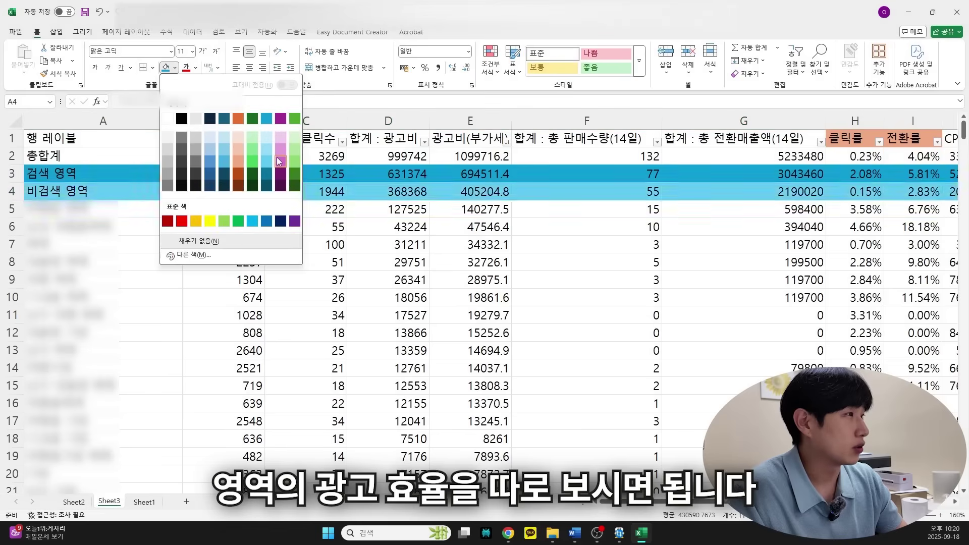
left_click(279, 160)
Step: Compare the 광고효율 and CPC단가 values of the 검색 영역 and 비검색 영역 rows
scroll(512, 162, "down", 4)
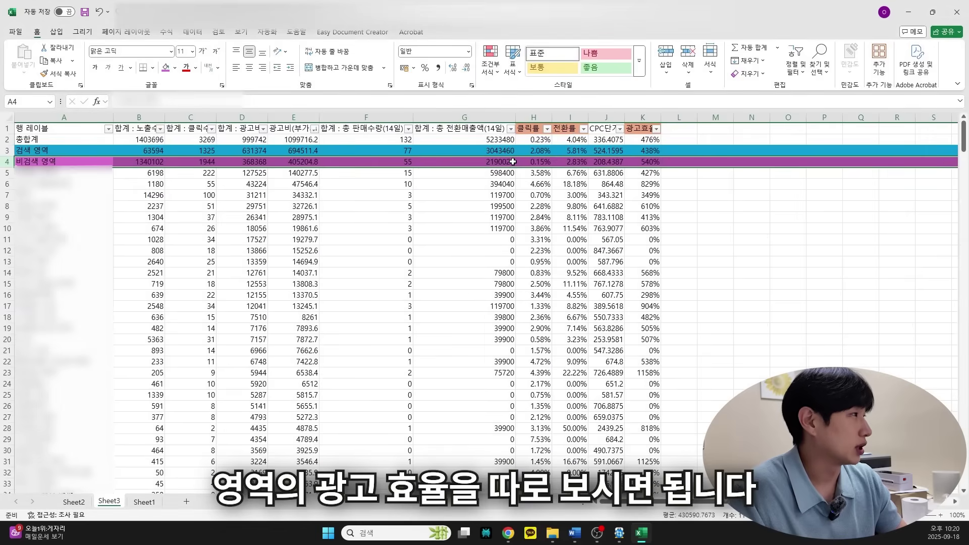
scroll(513, 162, "up", 5)
left_click(263, 201)
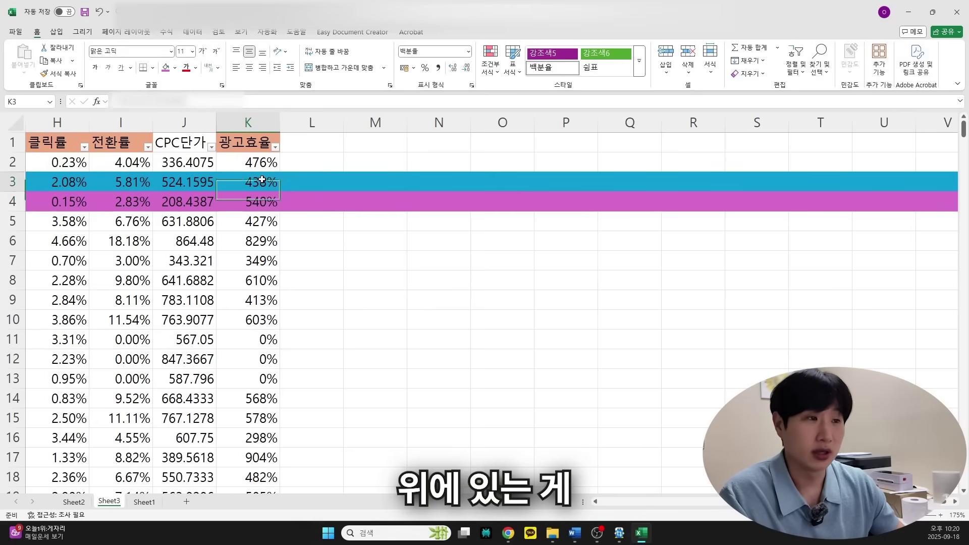
left_click(263, 182)
left_click(244, 204)
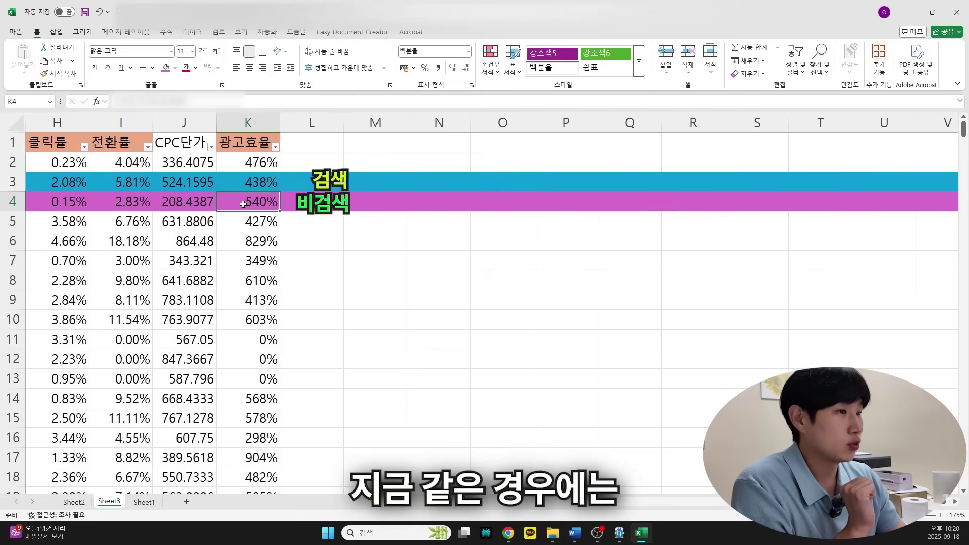
key("alt+Tab")
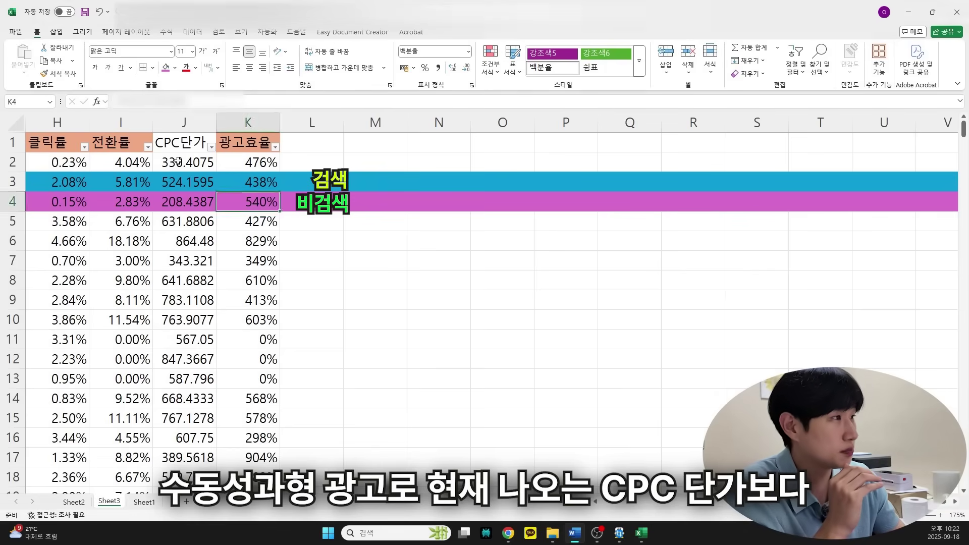
left_click_drag(185, 162, 180, 204)
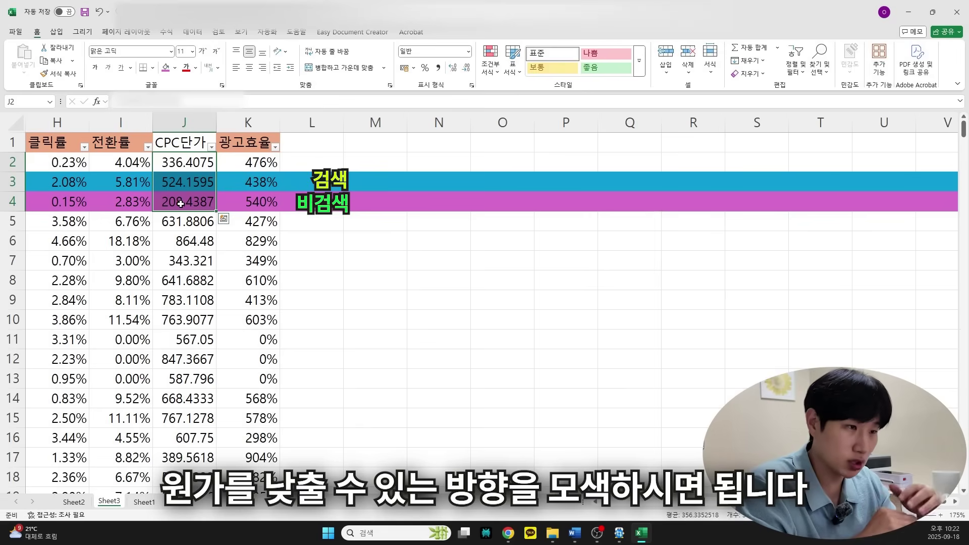
key("alt+Tab")
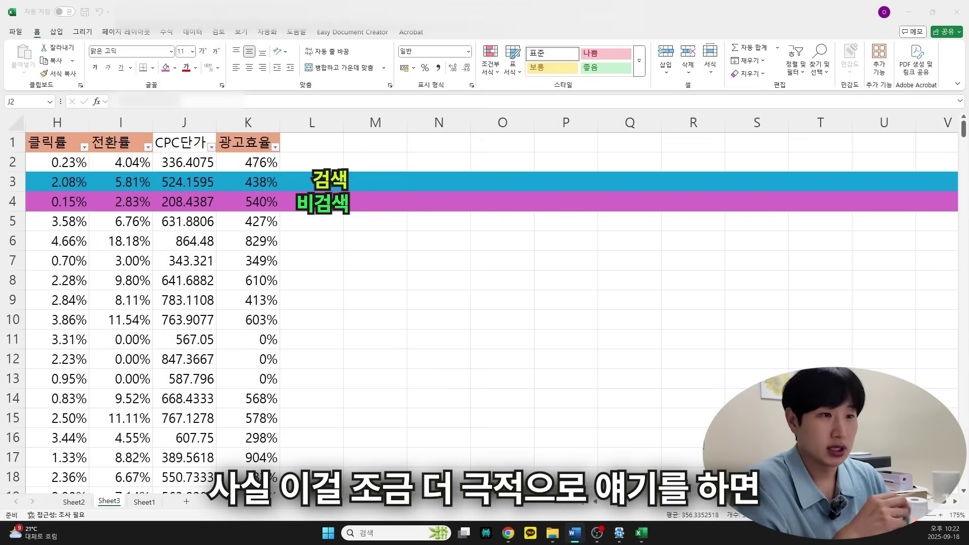